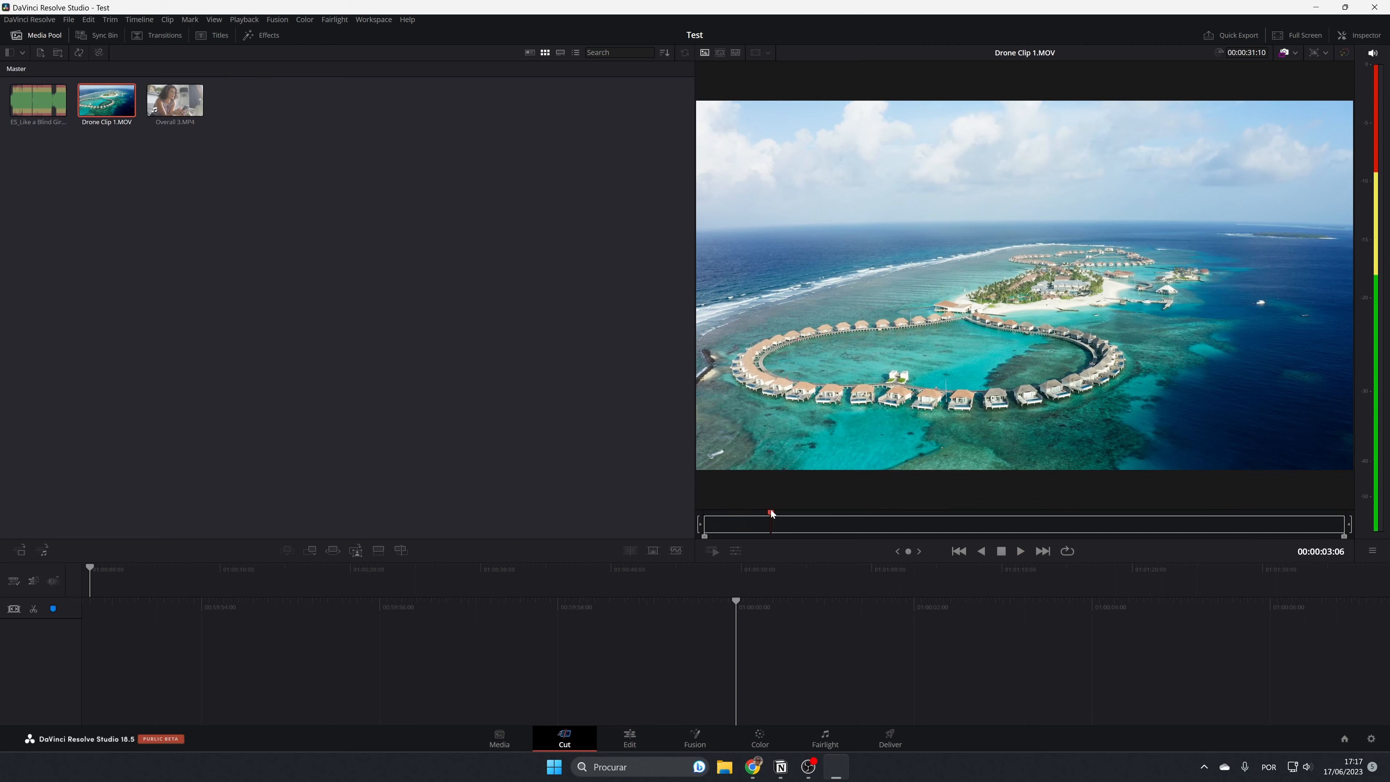
Mark Drone Clip 1.MOV from 00:00:11:15 to 00:00:18:18 and append that range to a new timeline.
{"action": "left_click_drag", "start_coordinate": [771, 512], "coordinate": [941, 527]}
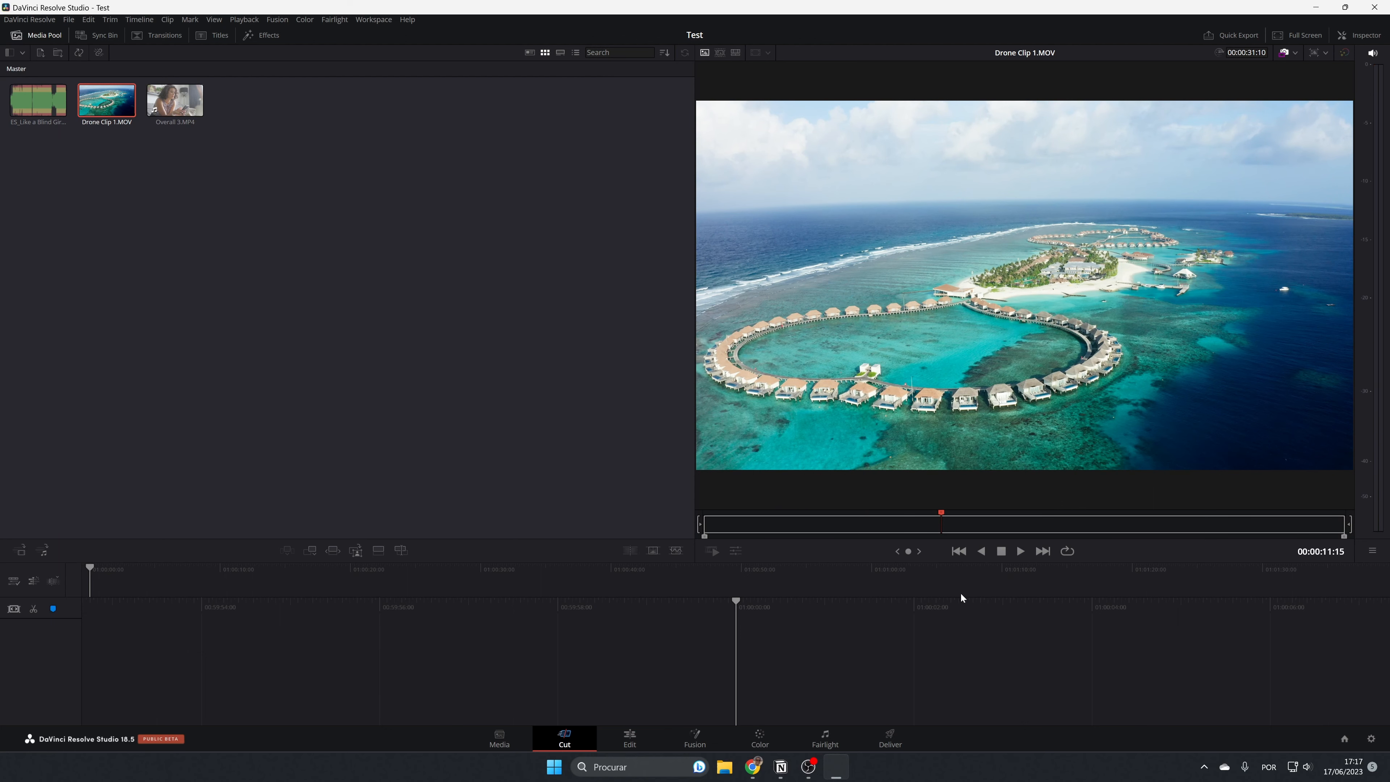
{"action": "key", "text": "i"}
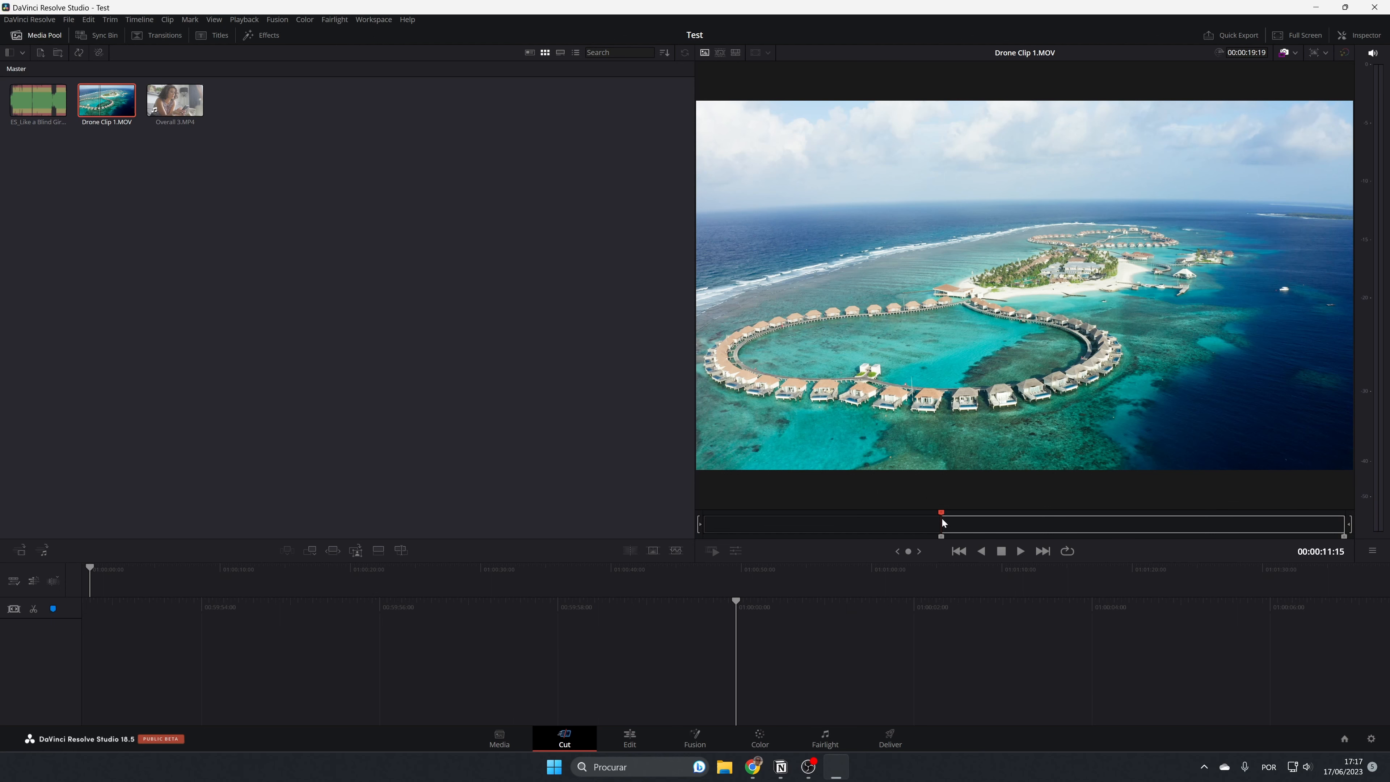
{"action": "left_click_drag", "start_coordinate": [943, 527], "coordinate": [1087, 523]}
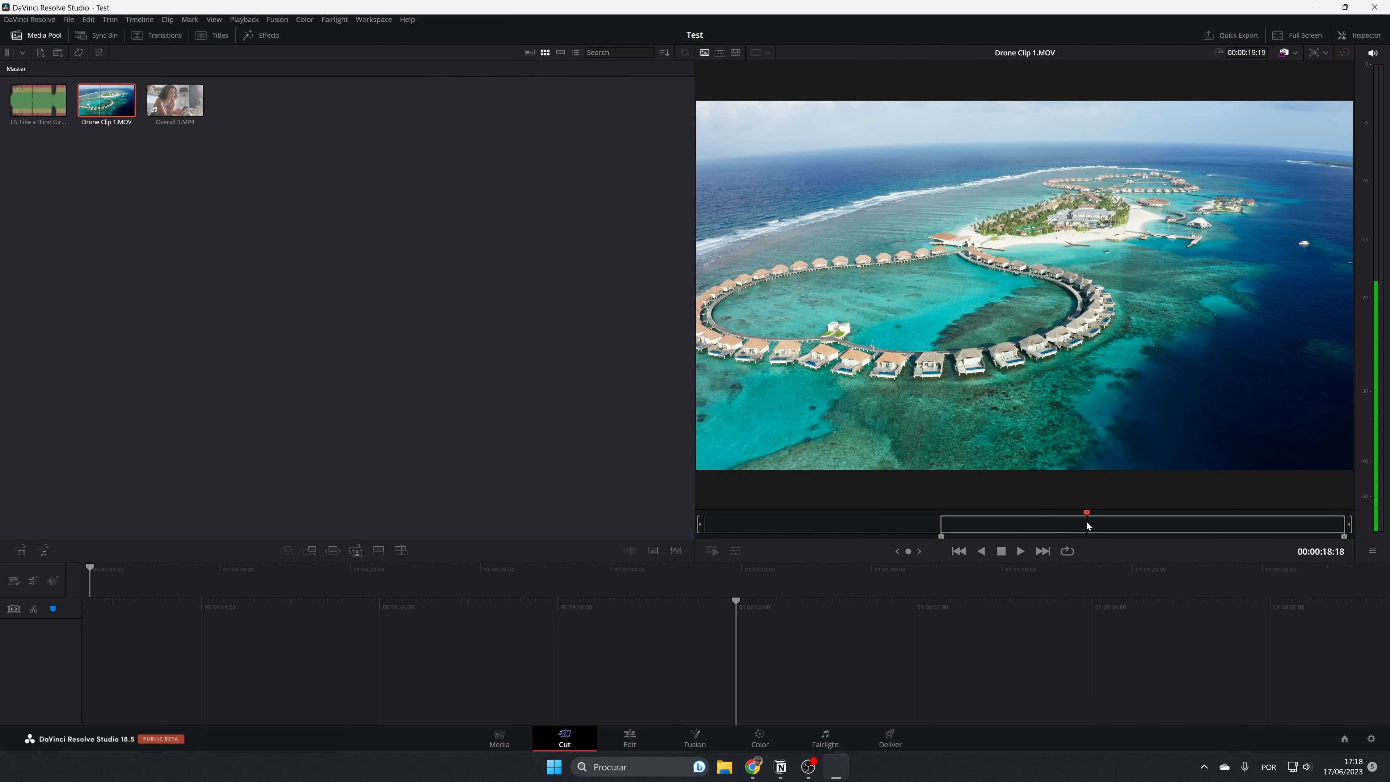
{"action": "key", "text": "o"}
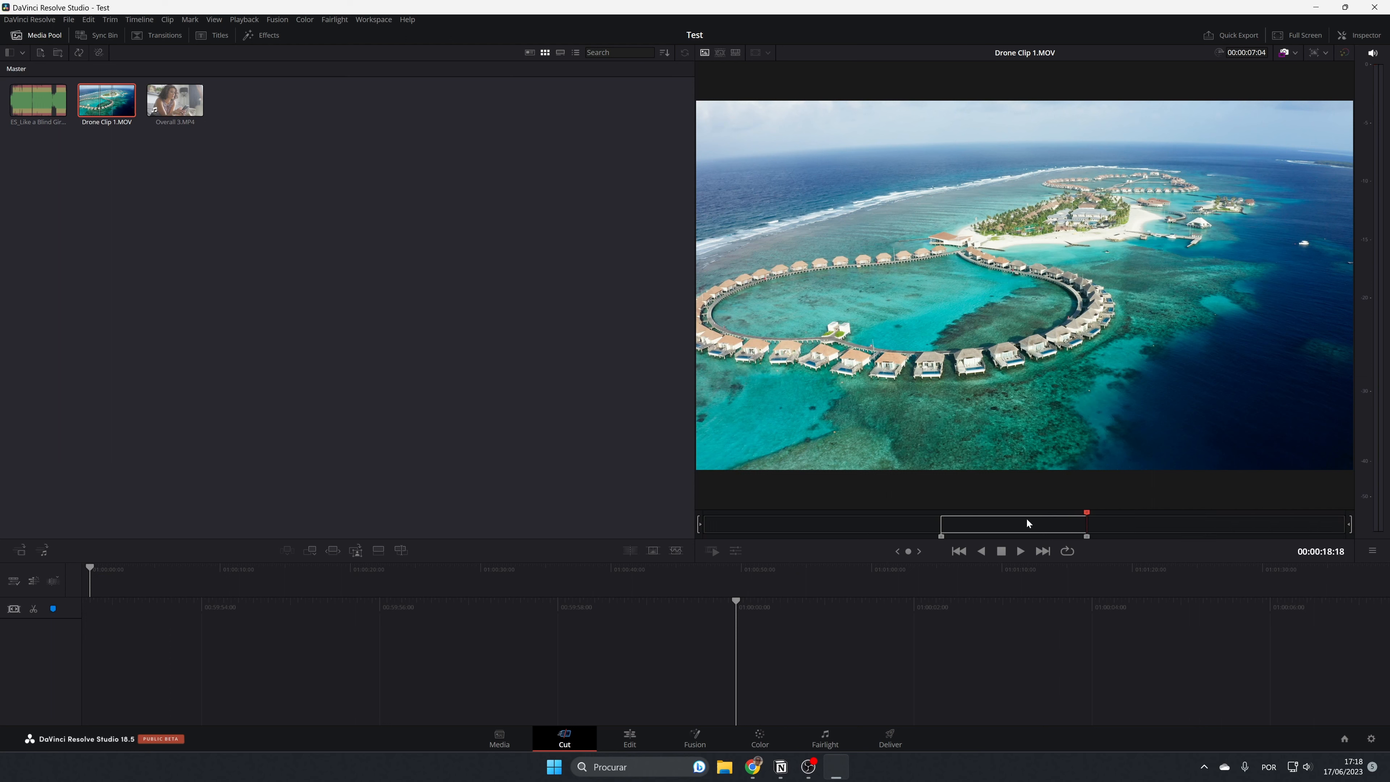
{"action": "left_click", "coordinate": [310, 550]}
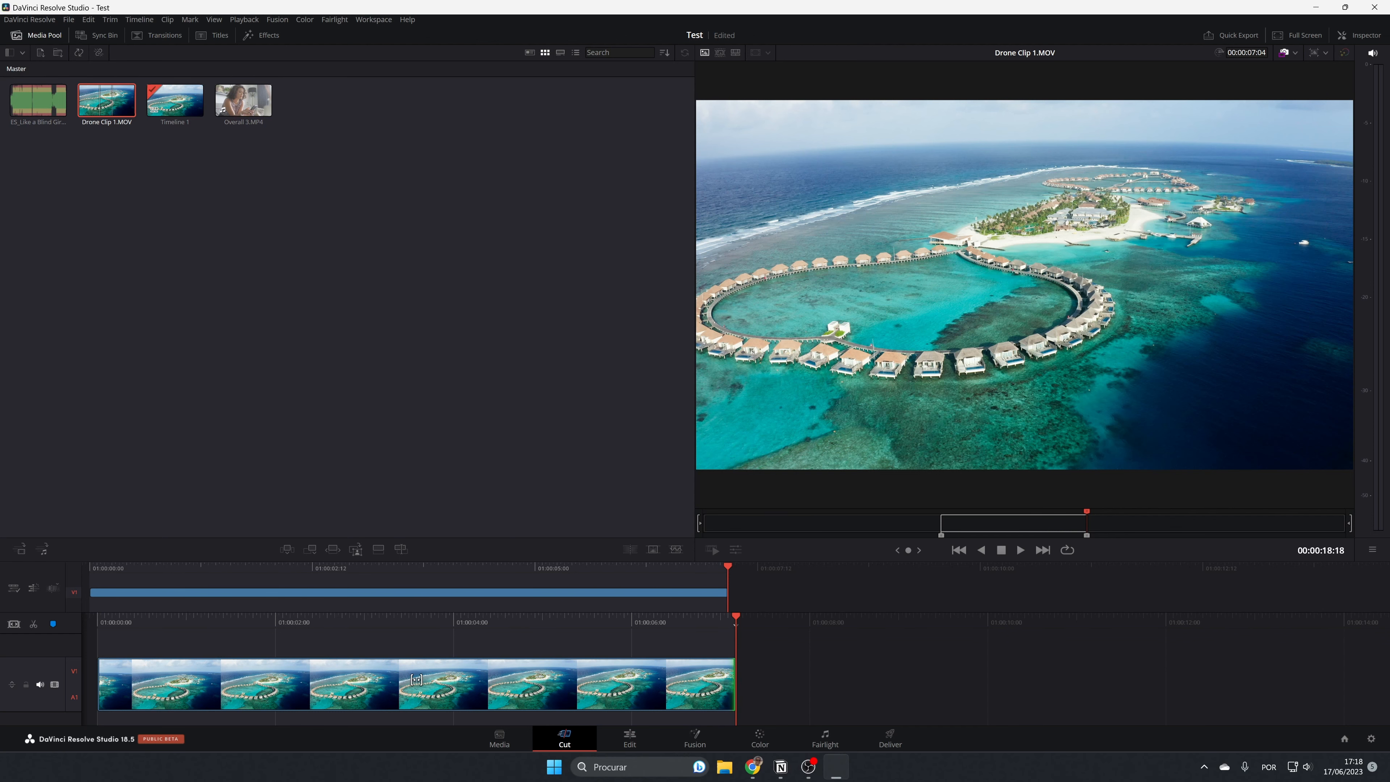
Add Go pro.mov from the media storage to the Master bin and return to the Cut page.
{"action": "left_click", "coordinate": [503, 740]}
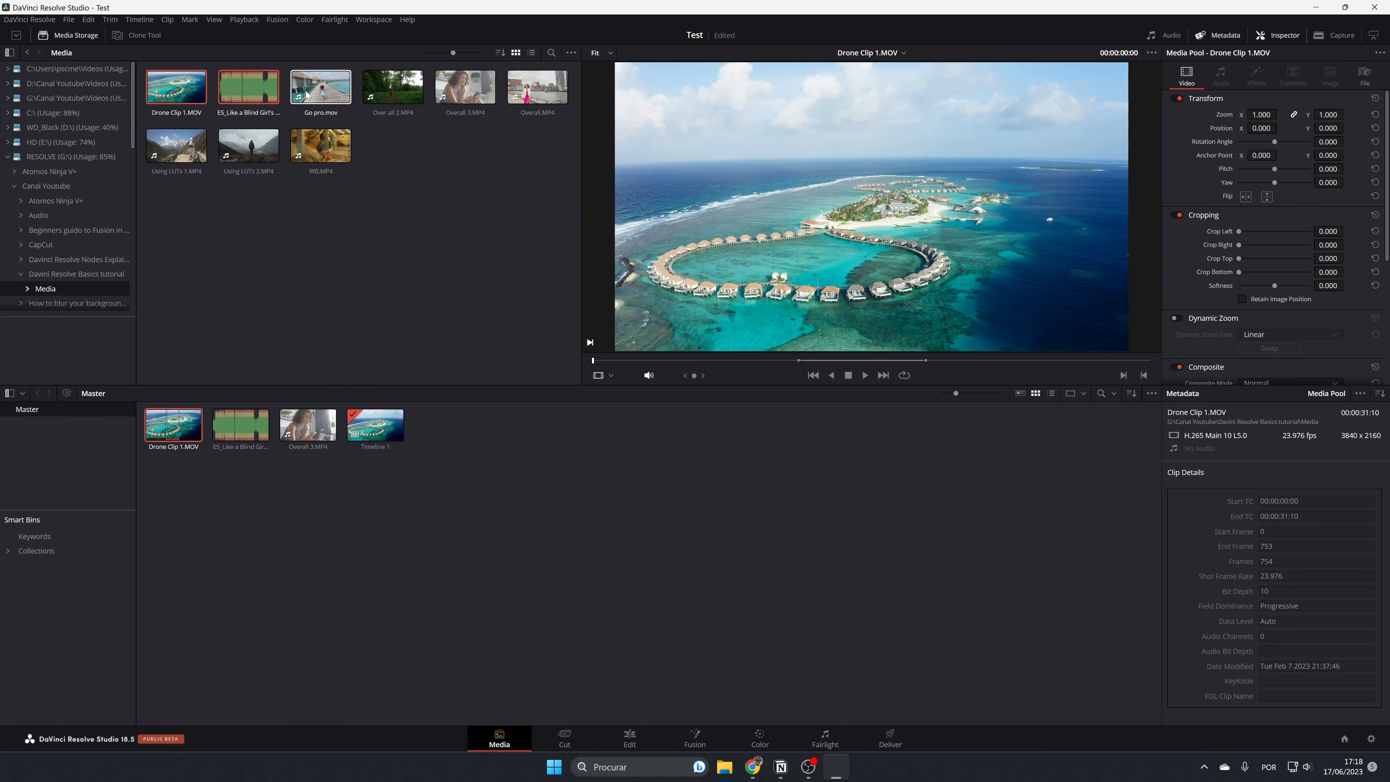
{"action": "left_click_drag", "start_coordinate": [321, 87], "coordinate": [468, 421]}
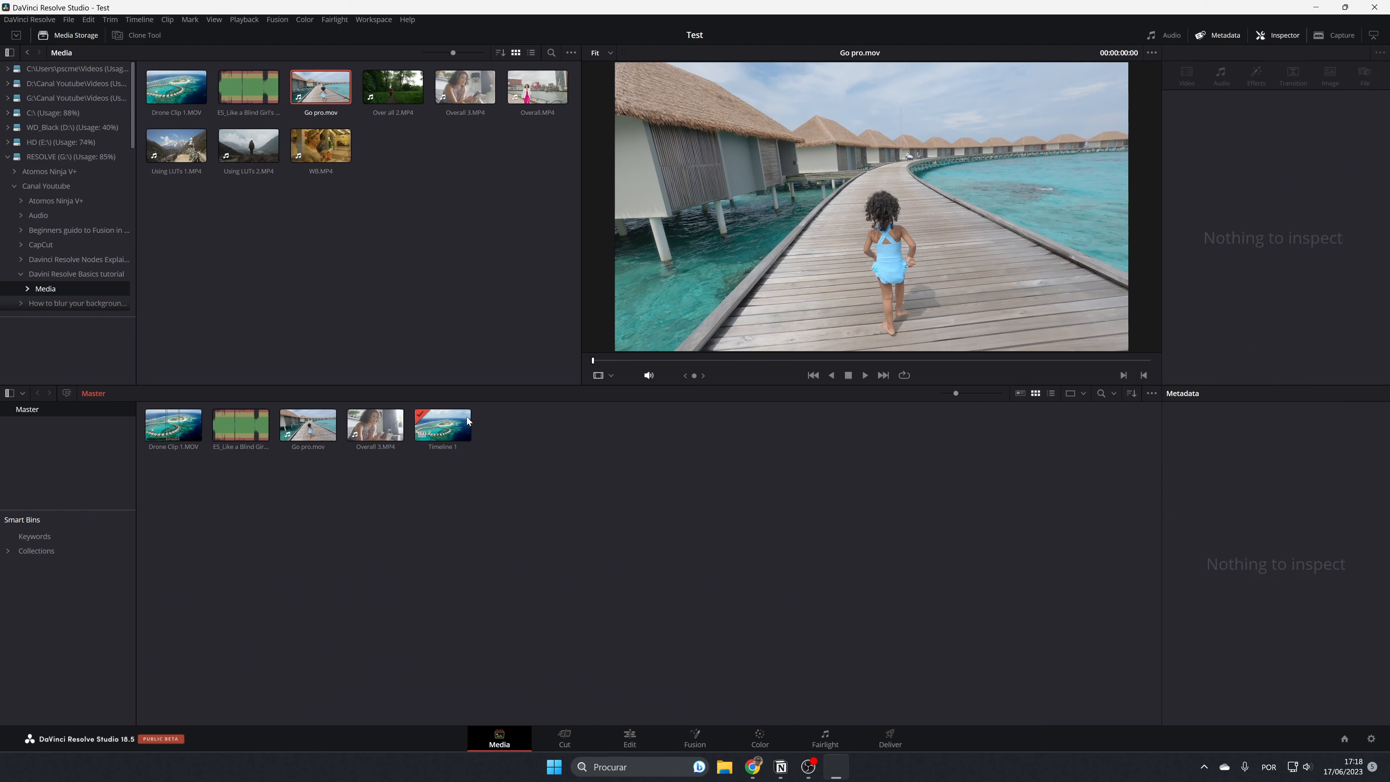
{"action": "left_click", "coordinate": [639, 745]}
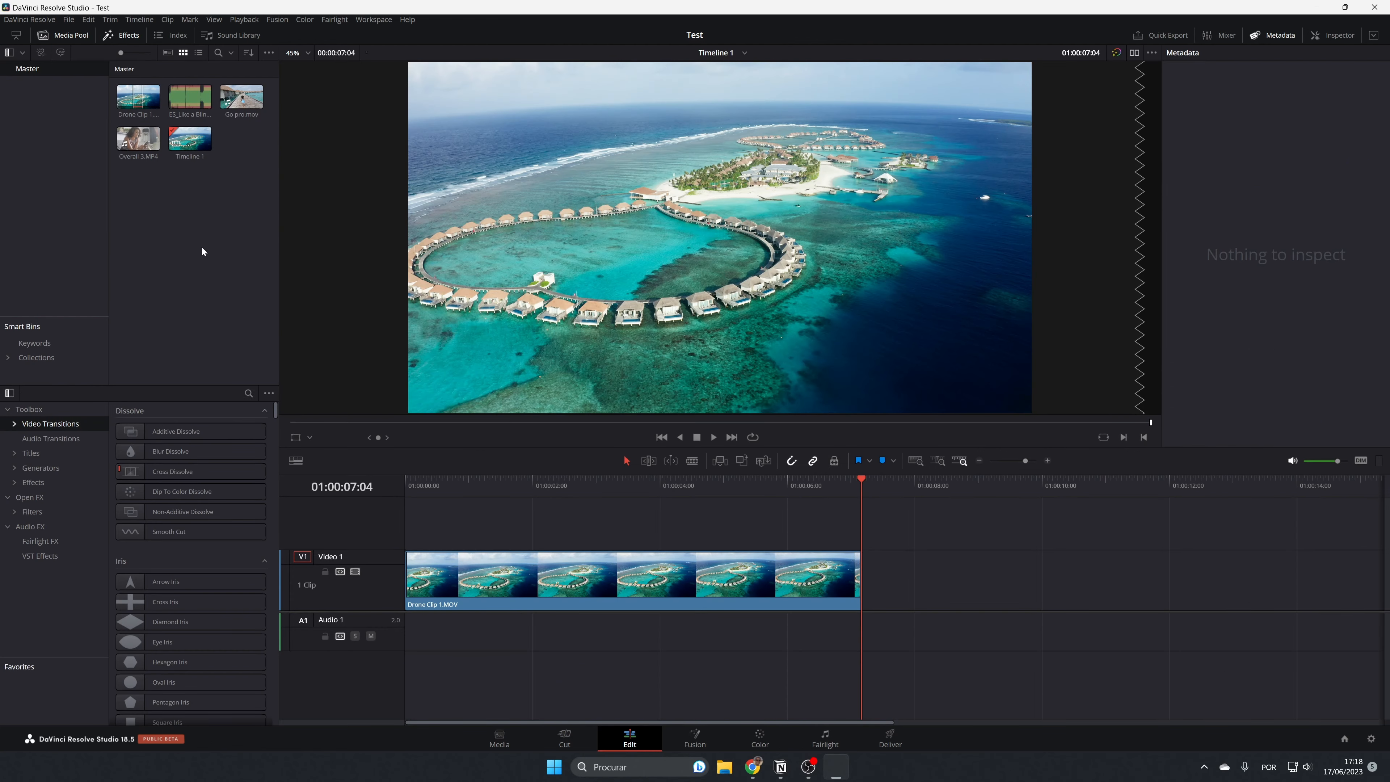
{"action": "left_click", "coordinate": [242, 96]}
{"action": "key", "text": "shift+3"}
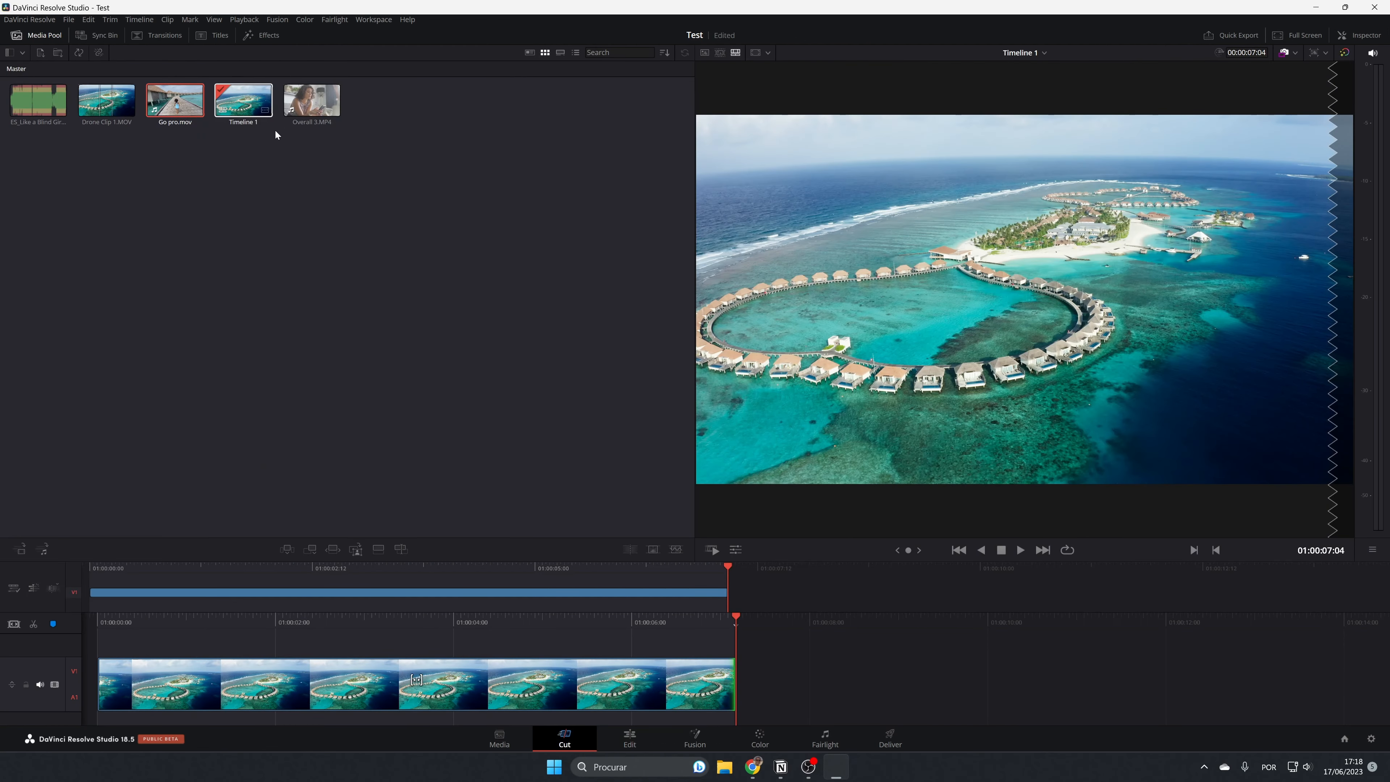
Mark Go pro.mov from 00:00:00:05 to 00:00:00:28 and append that range after the drone clip.
{"action": "left_click", "coordinate": [175, 100]}
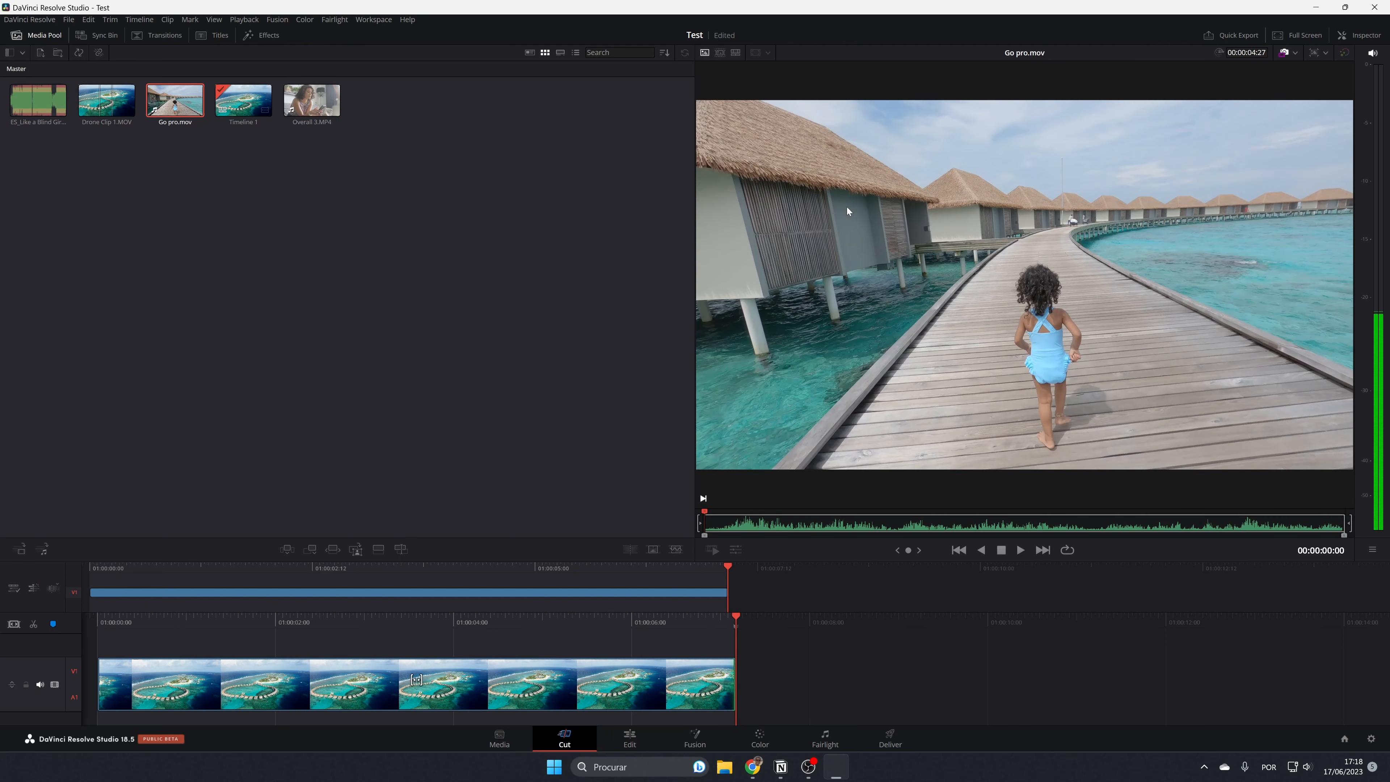
{"action": "left_click_drag", "start_coordinate": [712, 520], "coordinate": [726, 517]}
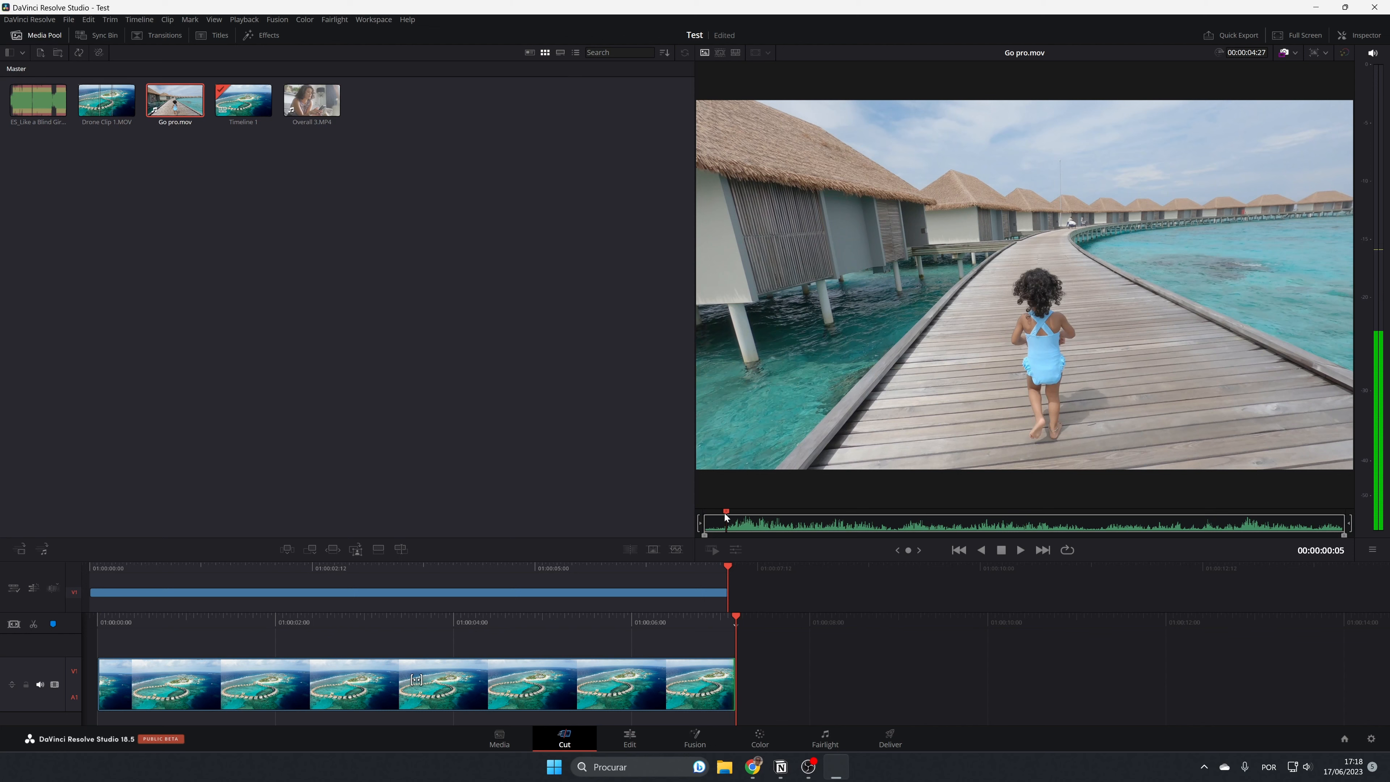
{"action": "key", "text": "i"}
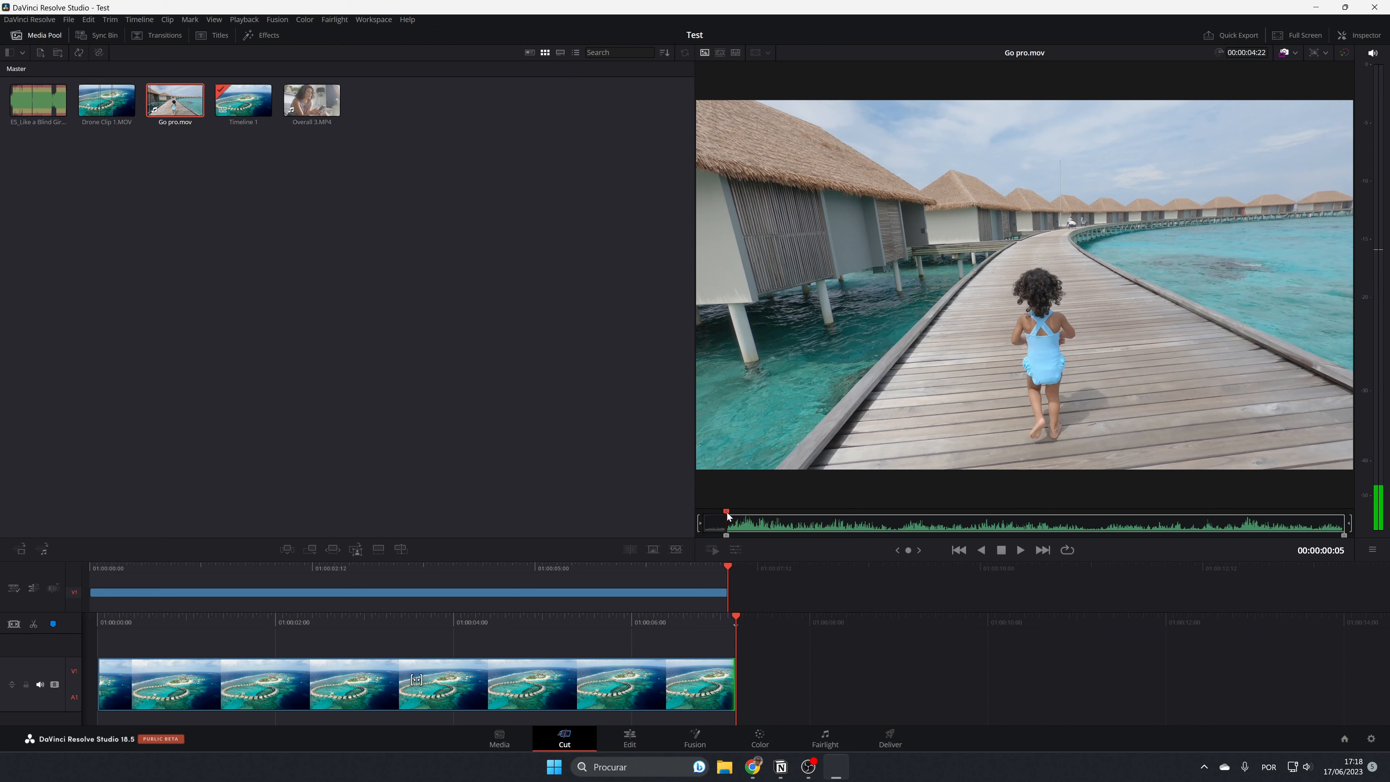
{"action": "left_click_drag", "start_coordinate": [730, 517], "coordinate": [825, 530]}
{"action": "key", "text": "o"}
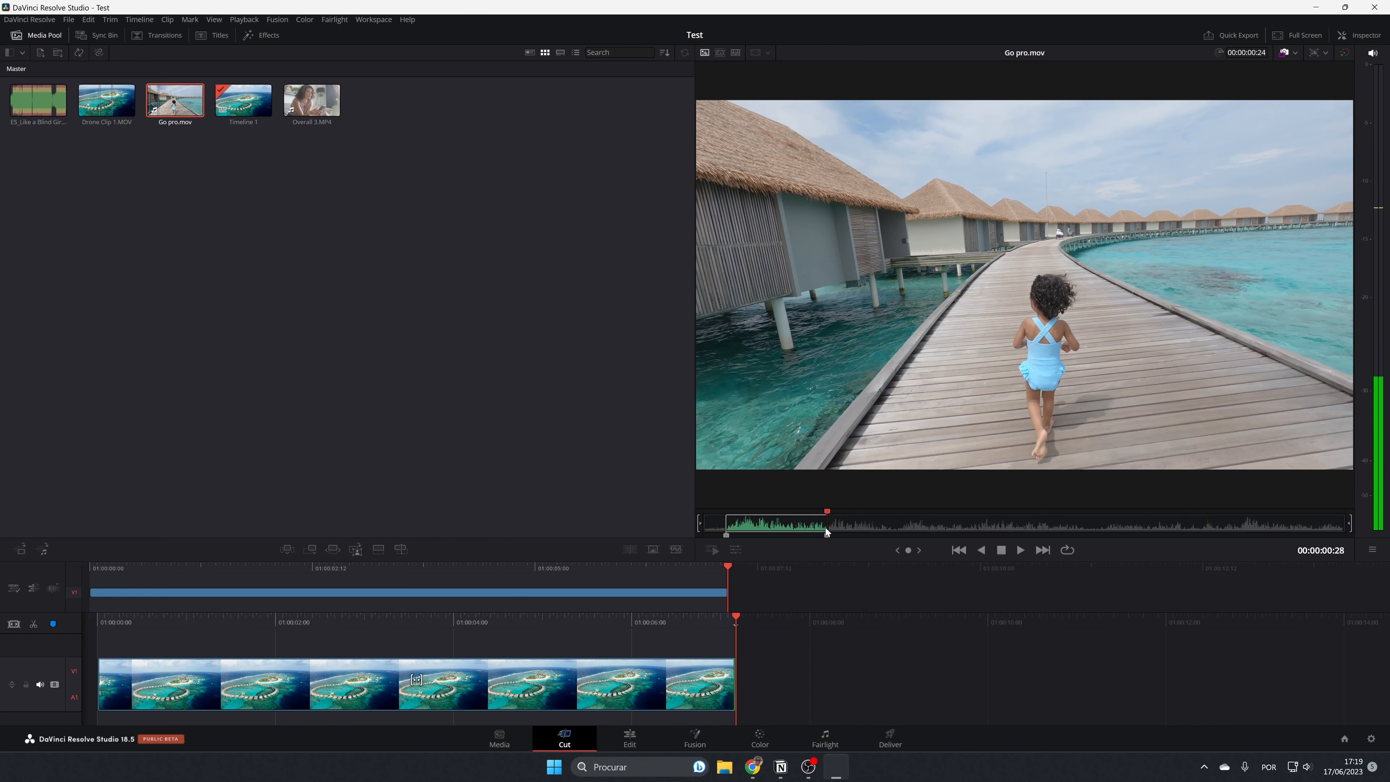
{"action": "left_click", "coordinate": [313, 552]}
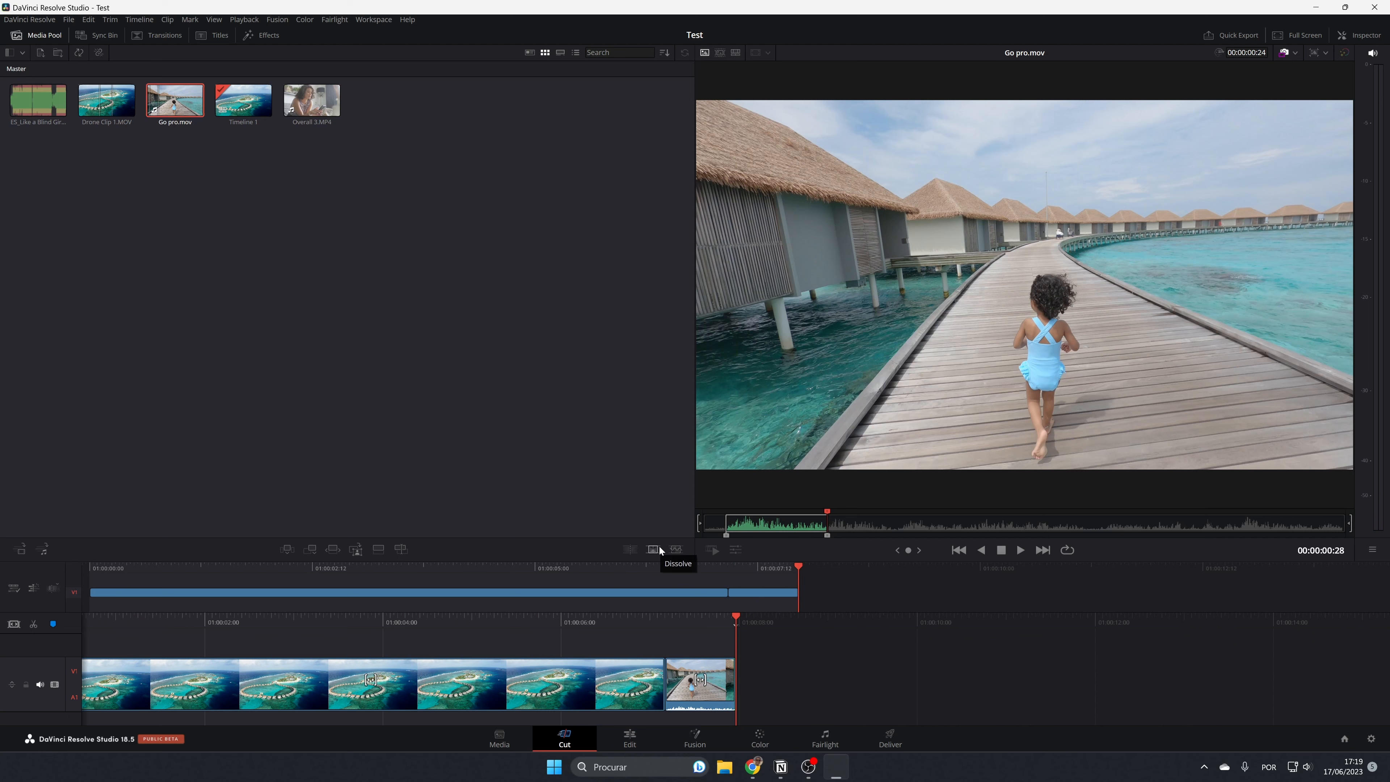
Open Timeline 1 on the Edit page and slightly reduce the height of the Video 1 track.
{"action": "left_click", "coordinate": [653, 549]}
{"action": "left_click", "coordinate": [630, 748]}
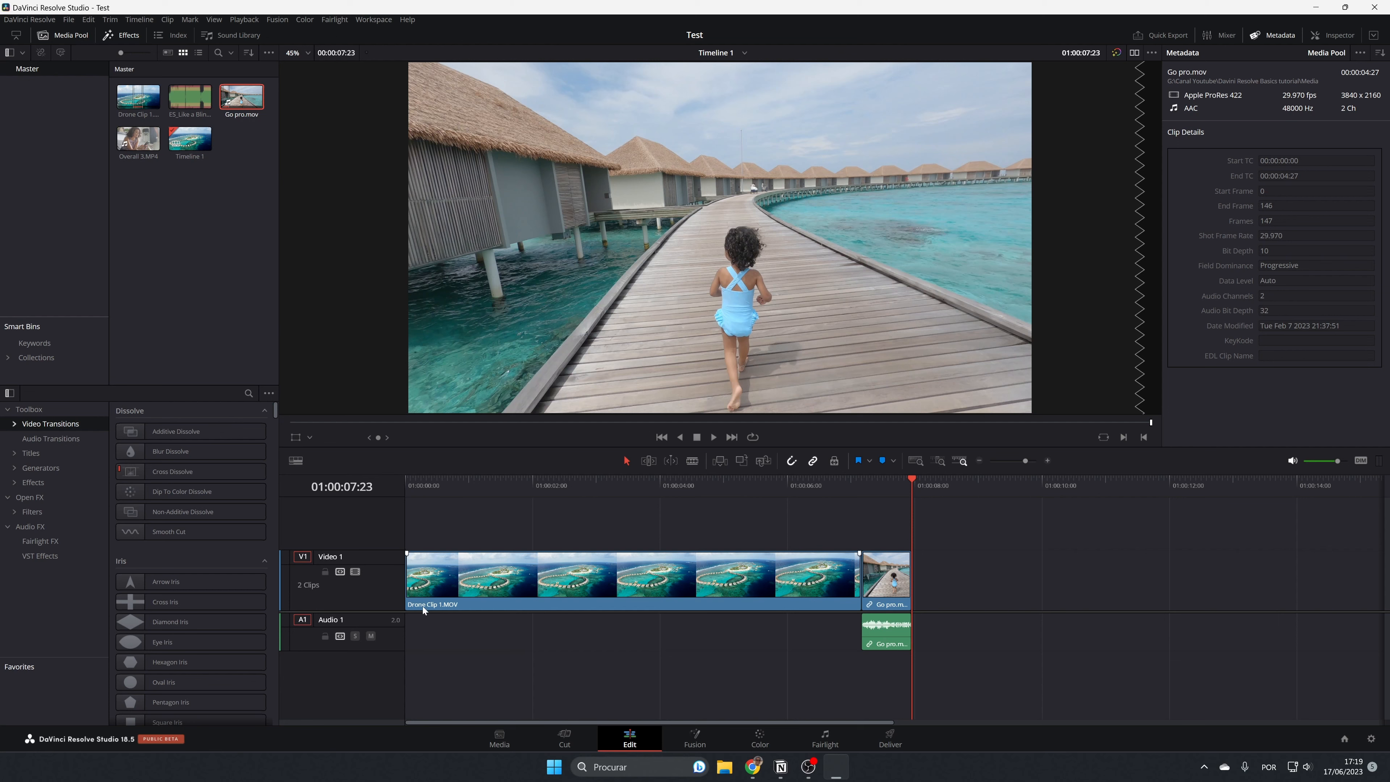
{"action": "mouse_move", "coordinate": [393, 551]}
{"action": "left_mouse_down"}
{"action": "mouse_move", "coordinate": [399, 572]}
{"action": "mouse_move", "coordinate": [402, 557]}
{"action": "left_mouse_up"}
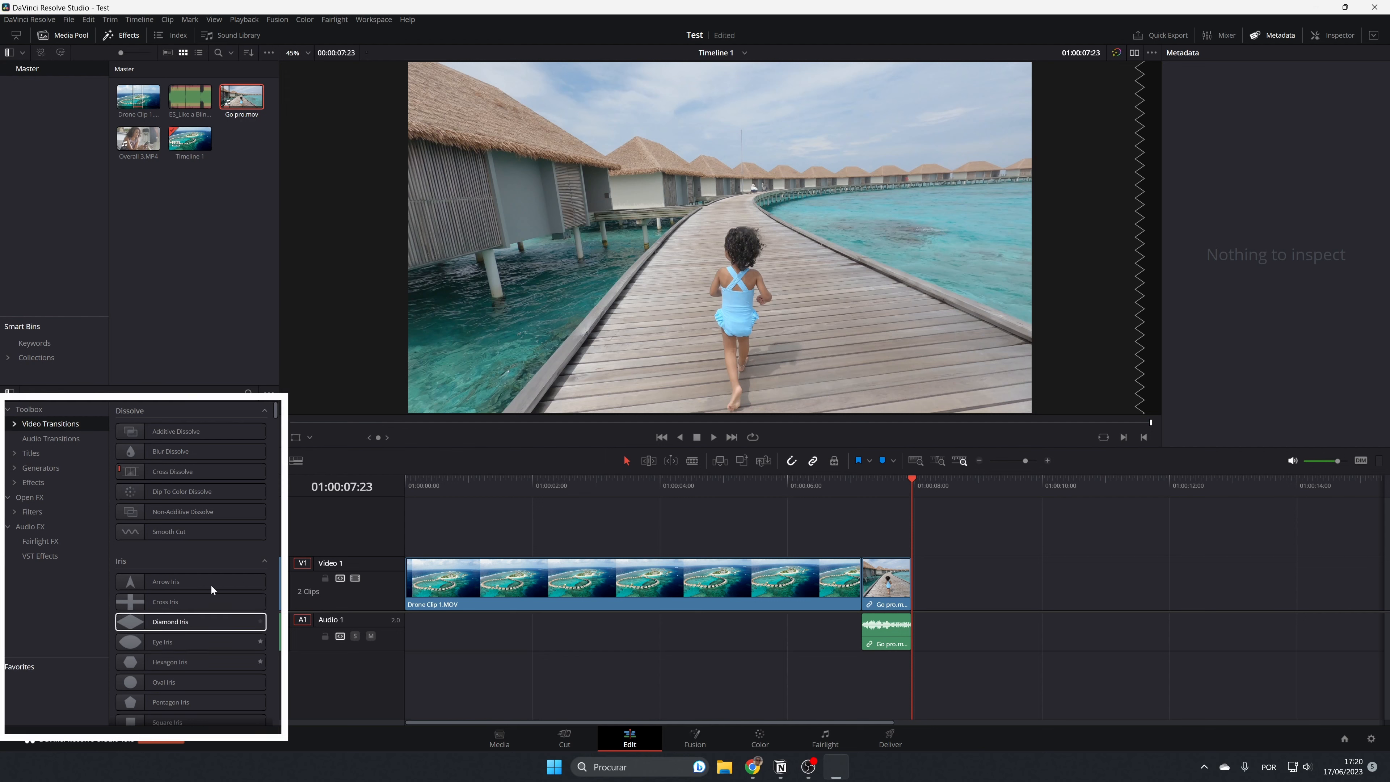
Examine the Effects, Media Pool, Sound Library and Index panels, leaving only the Media Pool and Effects shown.
{"action": "left_click", "coordinate": [126, 36]}
{"action": "left_click", "coordinate": [67, 36]}
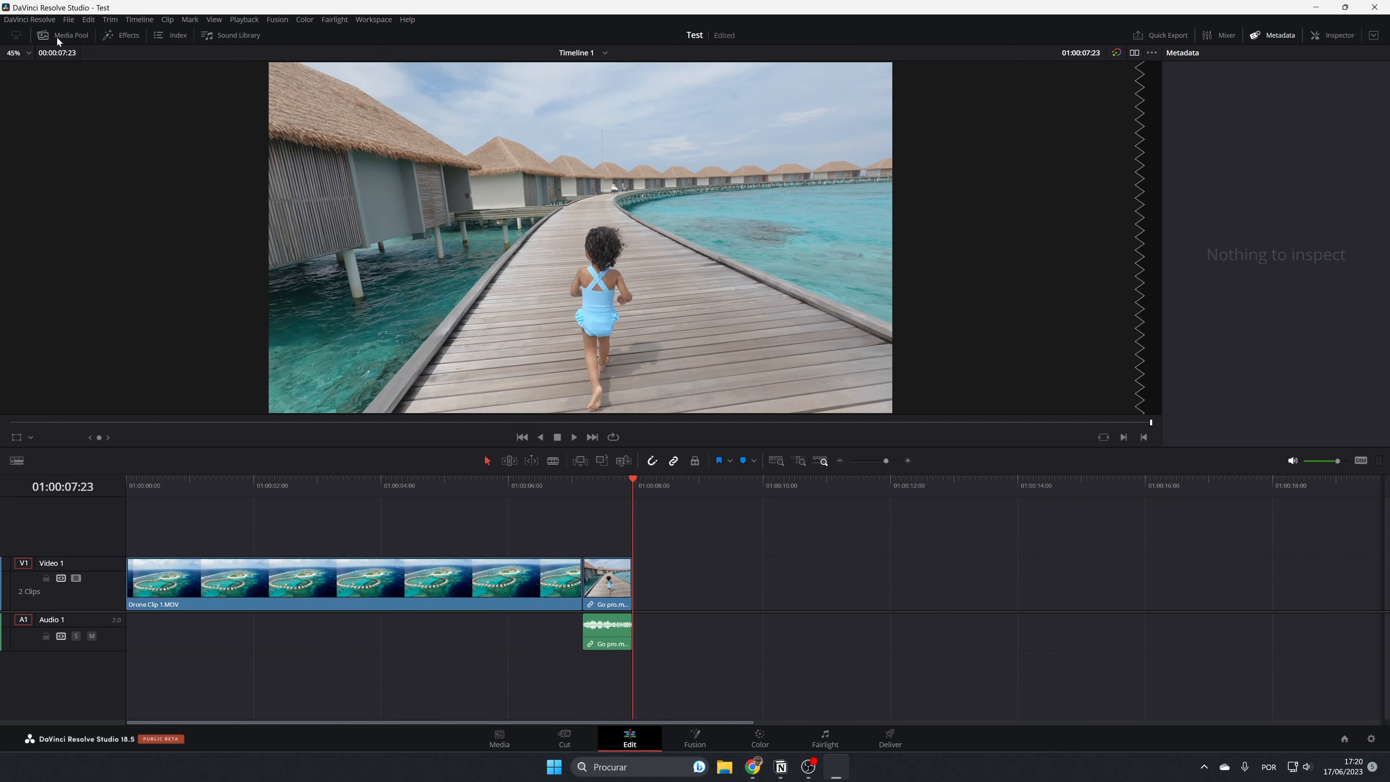
{"action": "left_click", "coordinate": [56, 36]}
{"action": "left_click", "coordinate": [128, 35]}
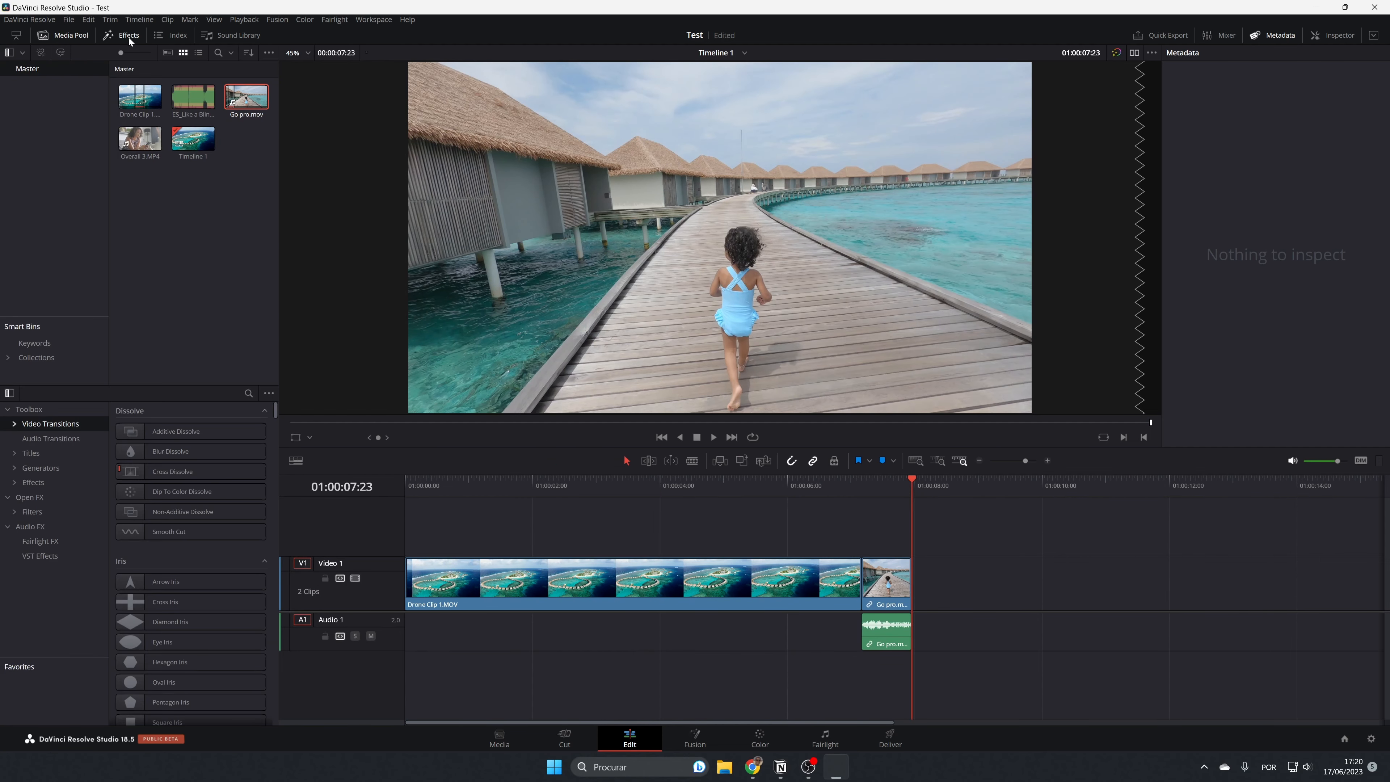
{"action": "left_click", "coordinate": [240, 34]}
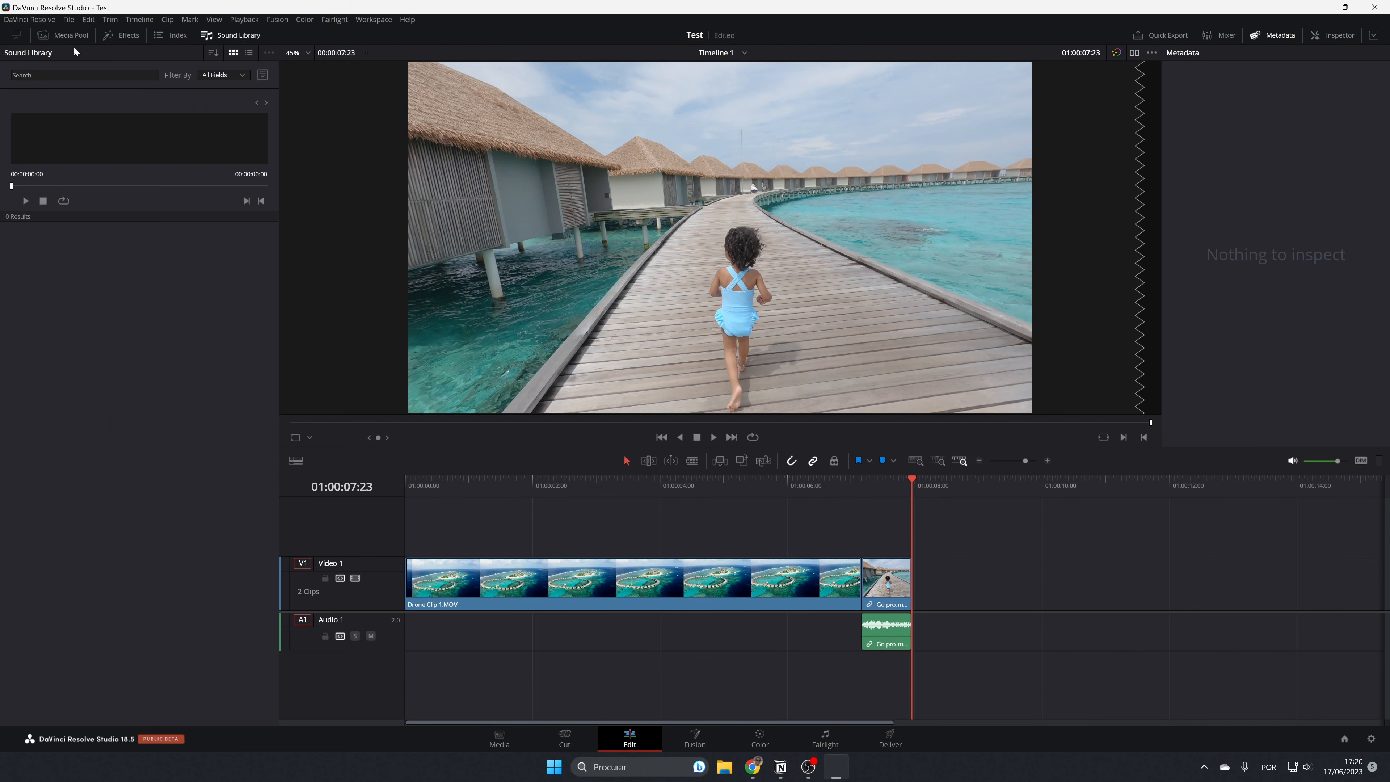
{"action": "left_click", "coordinate": [253, 36]}
{"action": "left_click", "coordinate": [169, 34]}
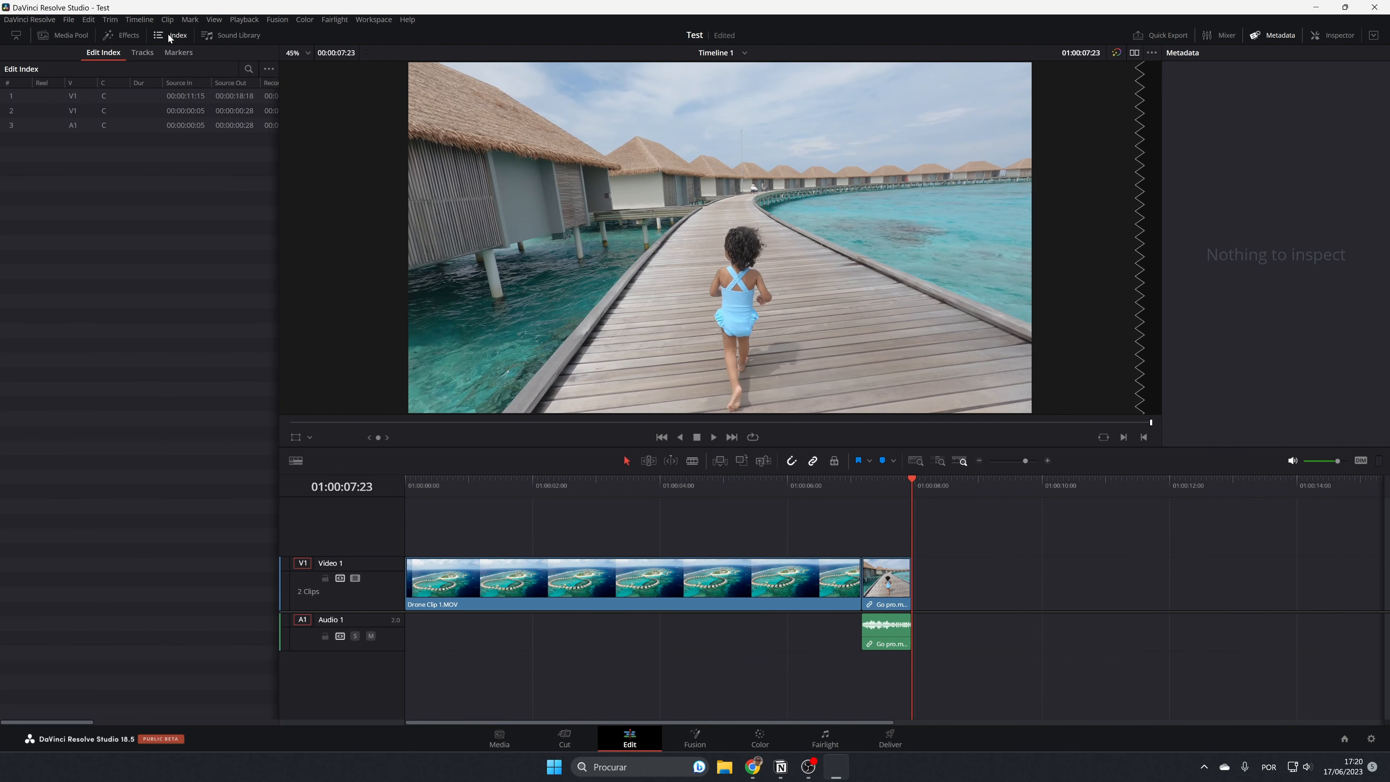
{"action": "left_click", "coordinate": [171, 34]}
{"action": "left_click", "coordinate": [130, 36]}
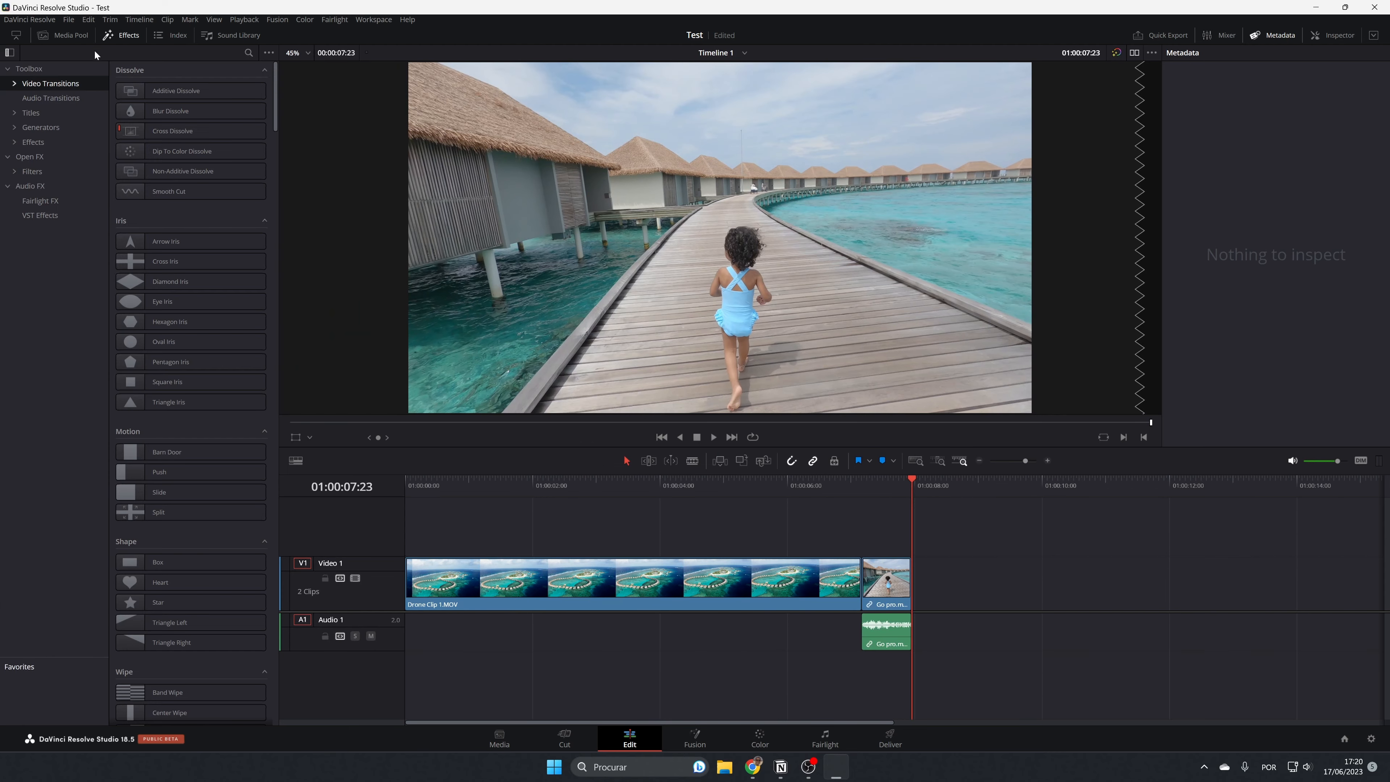
{"action": "left_click", "coordinate": [70, 36]}
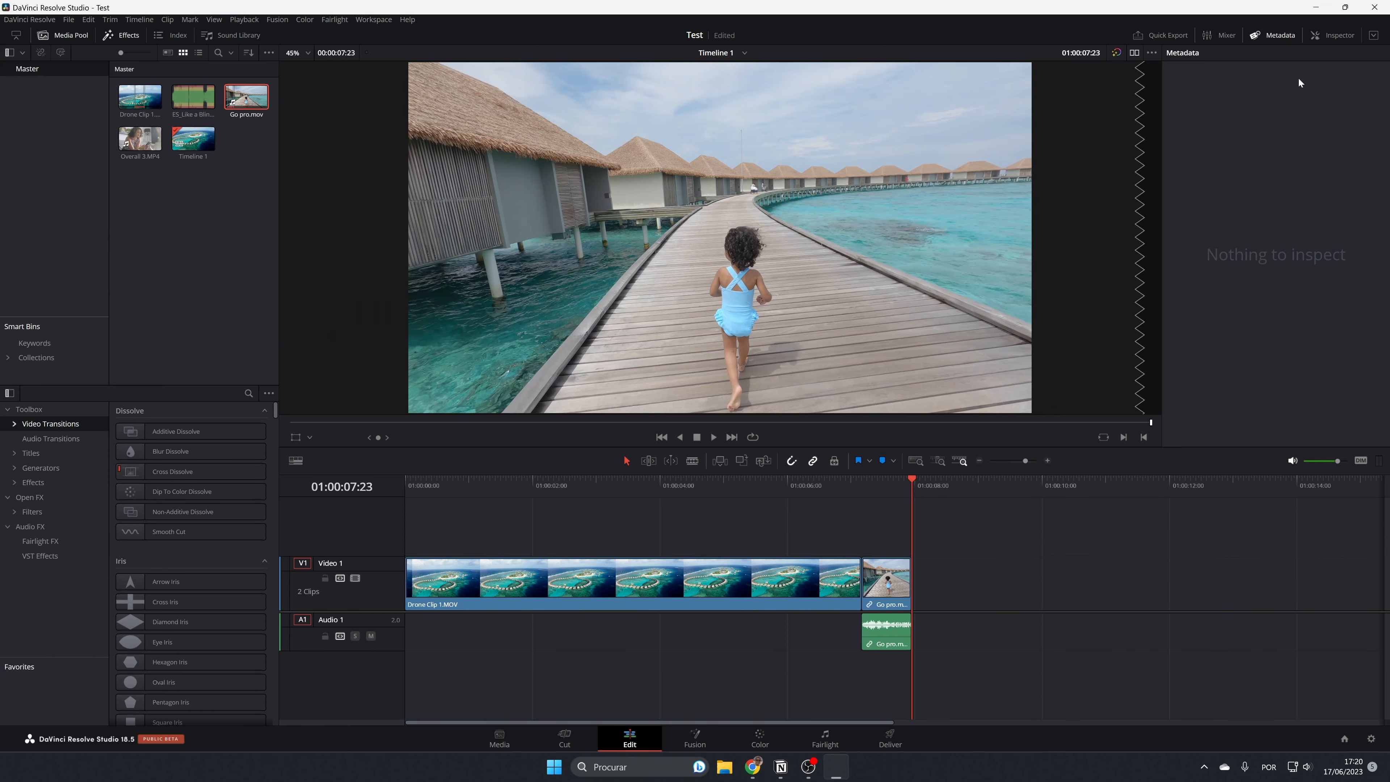
Examine the Metadata panel, the audio Mixer and the Quick Export presets without exporting anything.
{"action": "left_click", "coordinate": [1281, 36]}
{"action": "left_click", "coordinate": [1276, 36]}
{"action": "left_click", "coordinate": [1226, 36]}
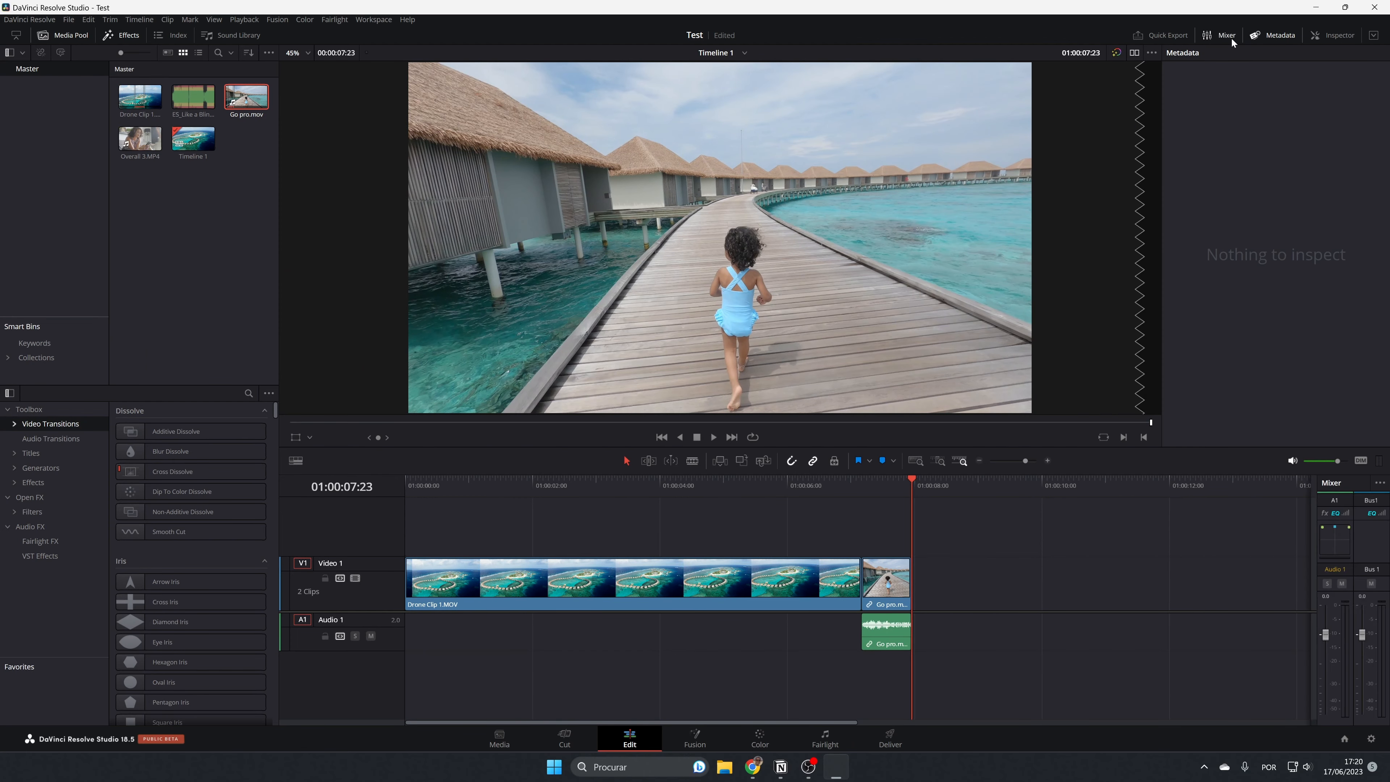
{"action": "left_click", "coordinate": [1229, 36]}
{"action": "left_click", "coordinate": [1174, 35]}
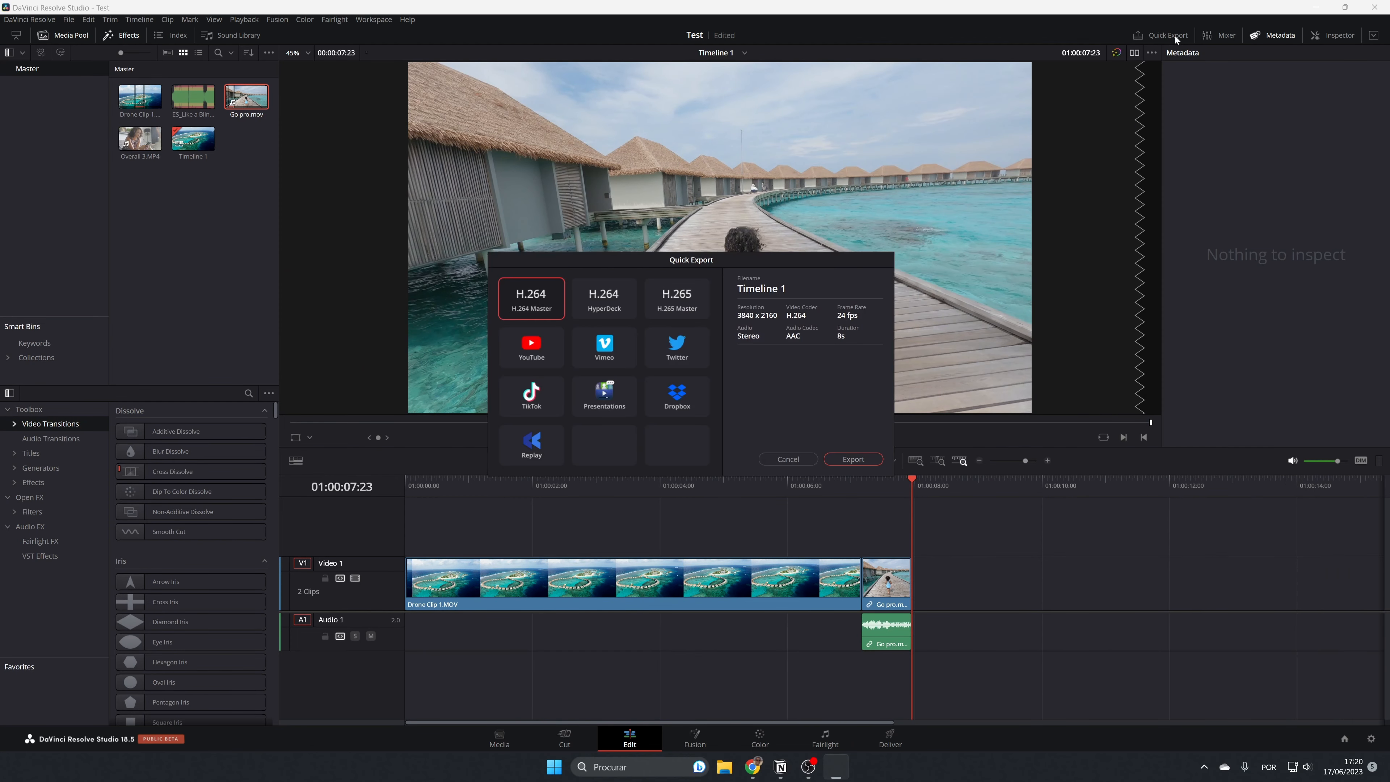
{"action": "left_click", "coordinate": [799, 460]}
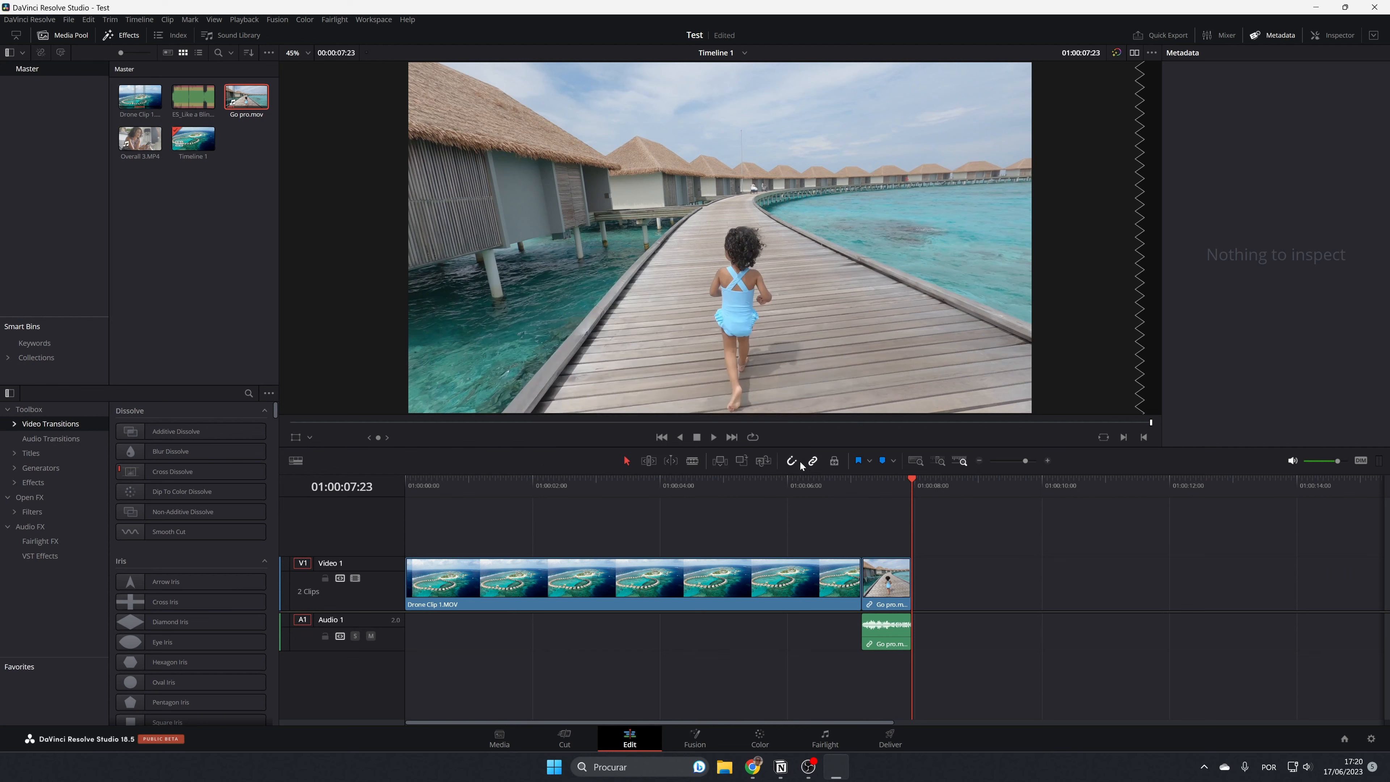
Show the Inspector in place of the Metadata panel and display the audio Mixer.
{"action": "left_click", "coordinate": [1341, 35]}
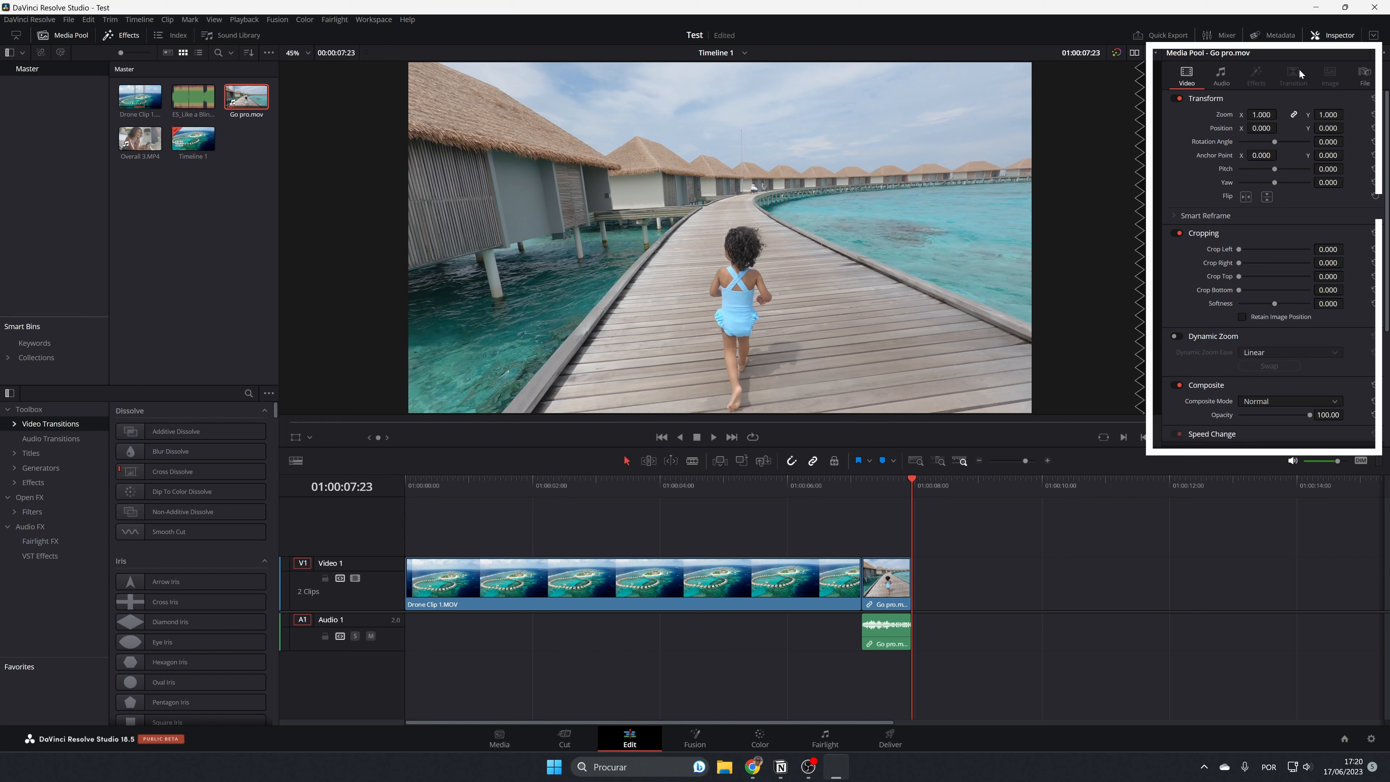
{"action": "left_click", "coordinate": [1219, 35]}
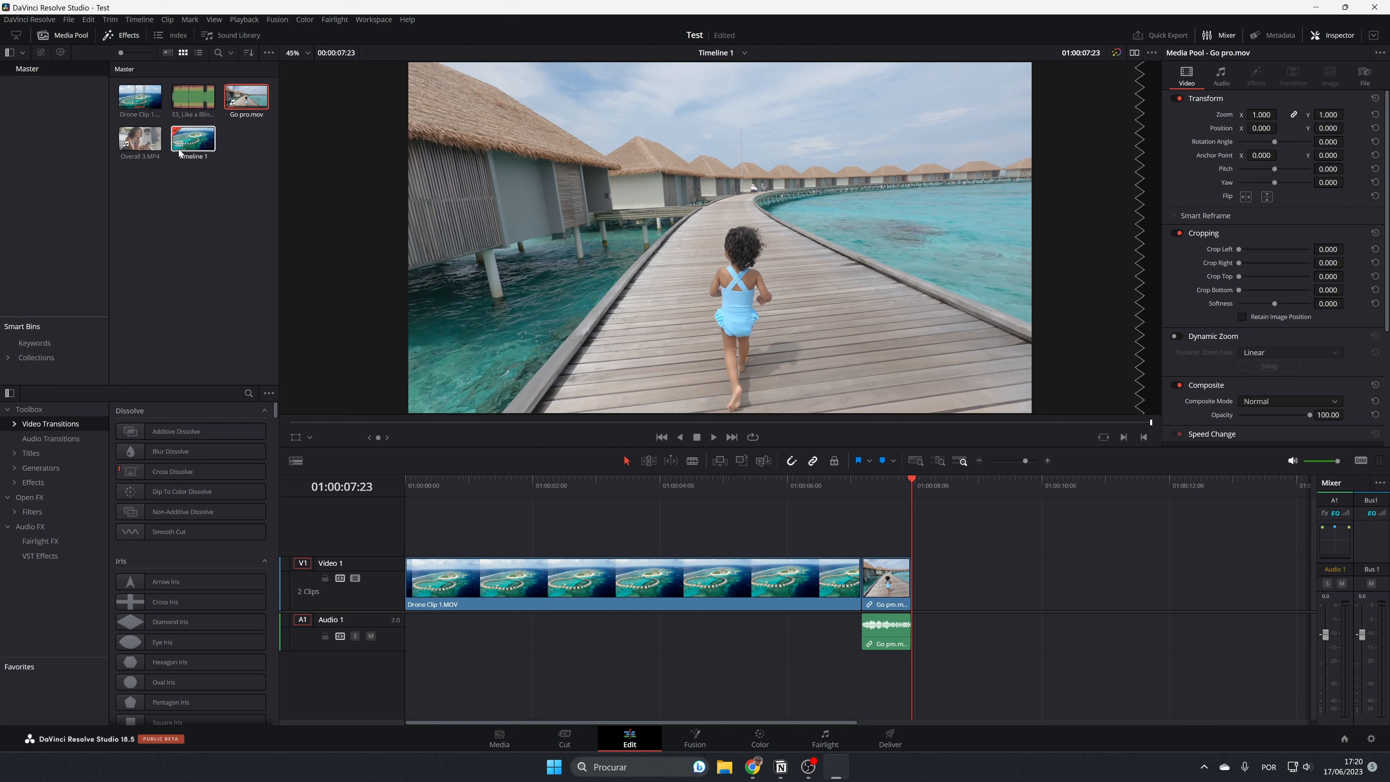
Place Overall 3.MP4 from the Master bin on the timeline directly after the Go pro clip.
{"action": "left_click_drag", "start_coordinate": [140, 138], "coordinate": [926, 616]}
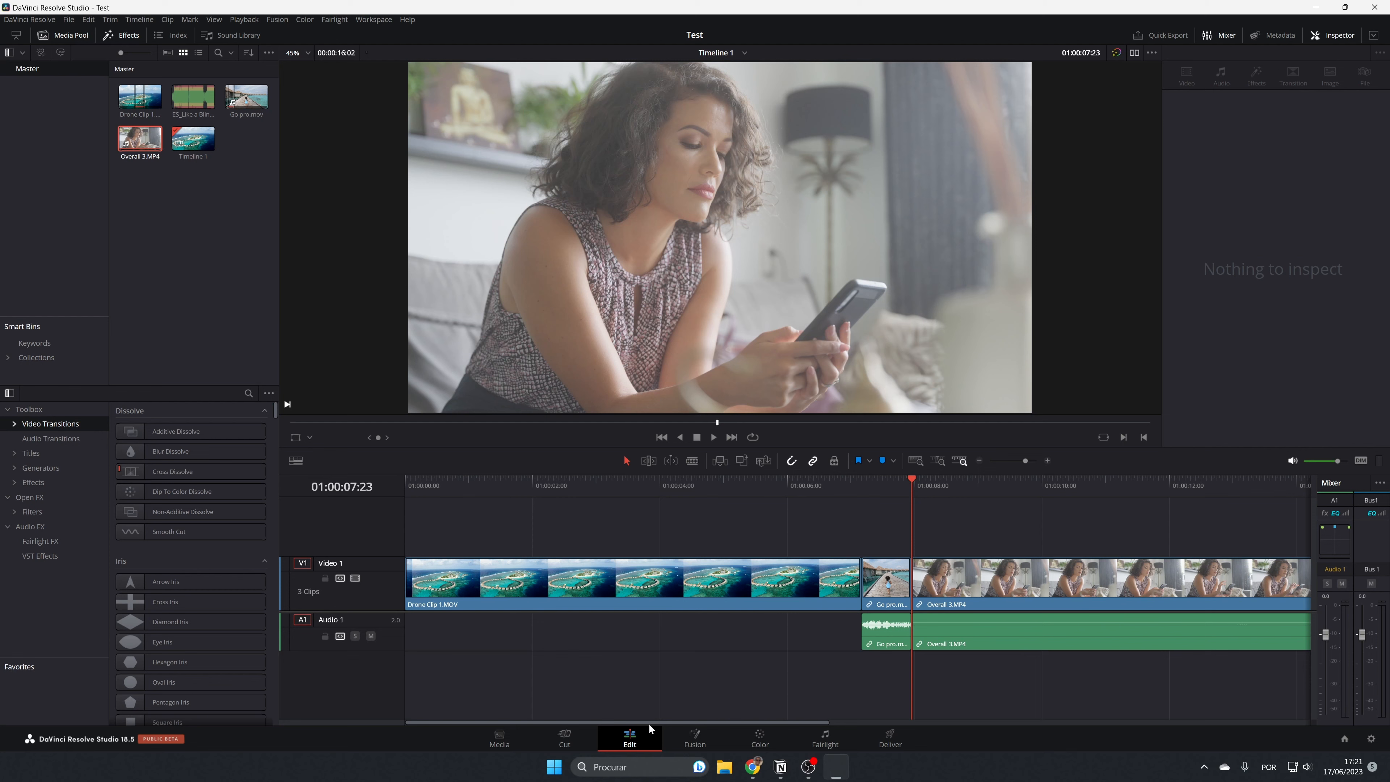
Zoom and scroll along Timeline 1 to review the arrangement of its three clips.
{"action": "scroll", "coordinate": [776, 652], "scroll_direction": "down", "scroll_amount": 3}
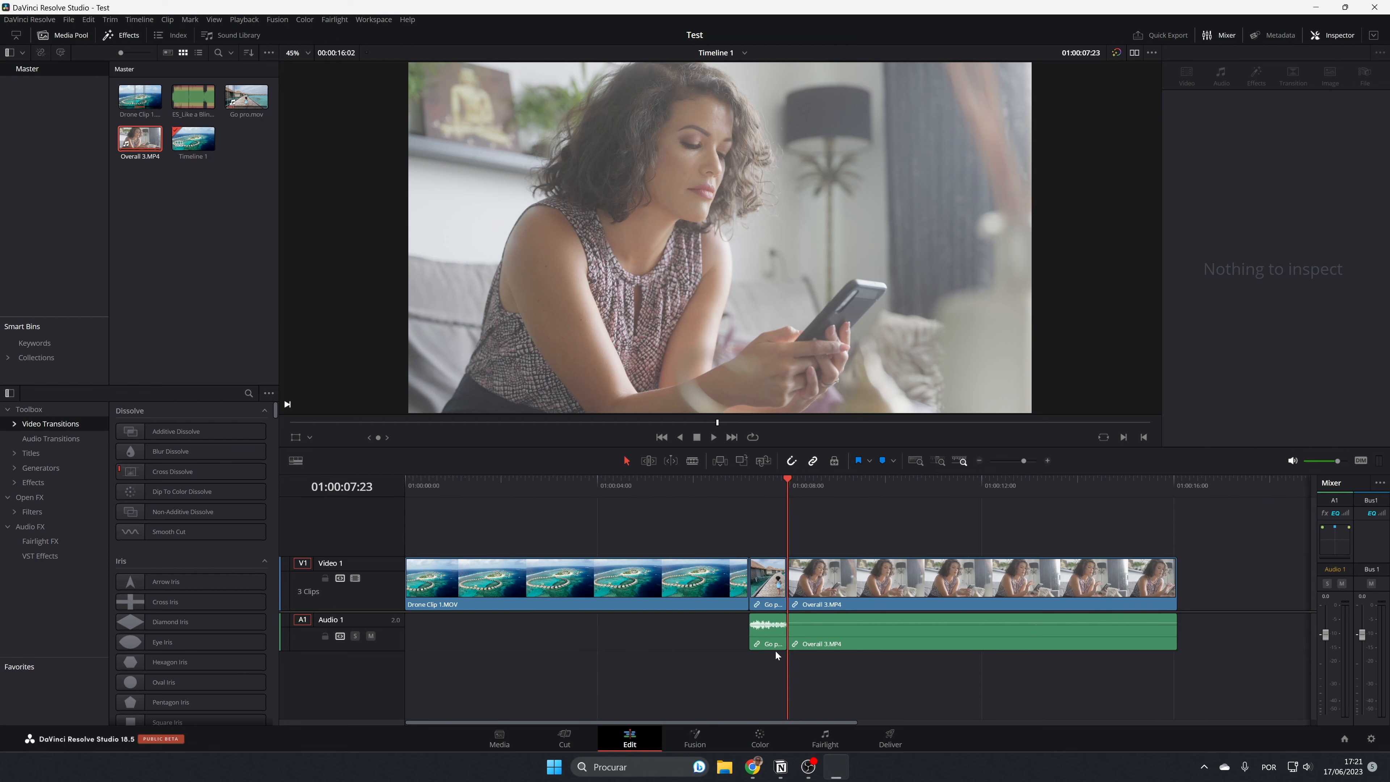
{"action": "scroll", "coordinate": [778, 652], "scroll_direction": "up", "scroll_amount": 7}
{"action": "scroll", "coordinate": [780, 656], "scroll_direction": "down", "scroll_amount": 3}
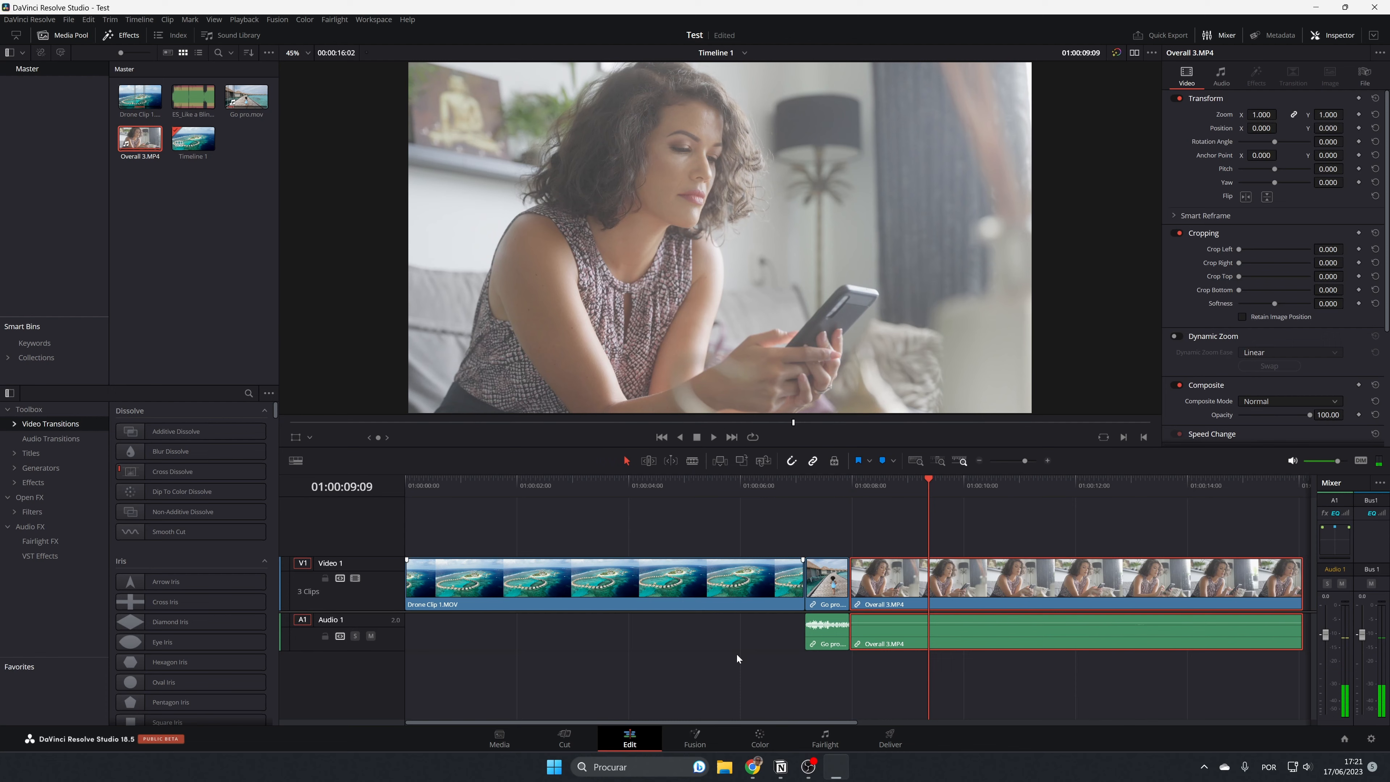
{"action": "scroll", "coordinate": [734, 663], "scroll_direction": "right", "scroll_amount": 2}
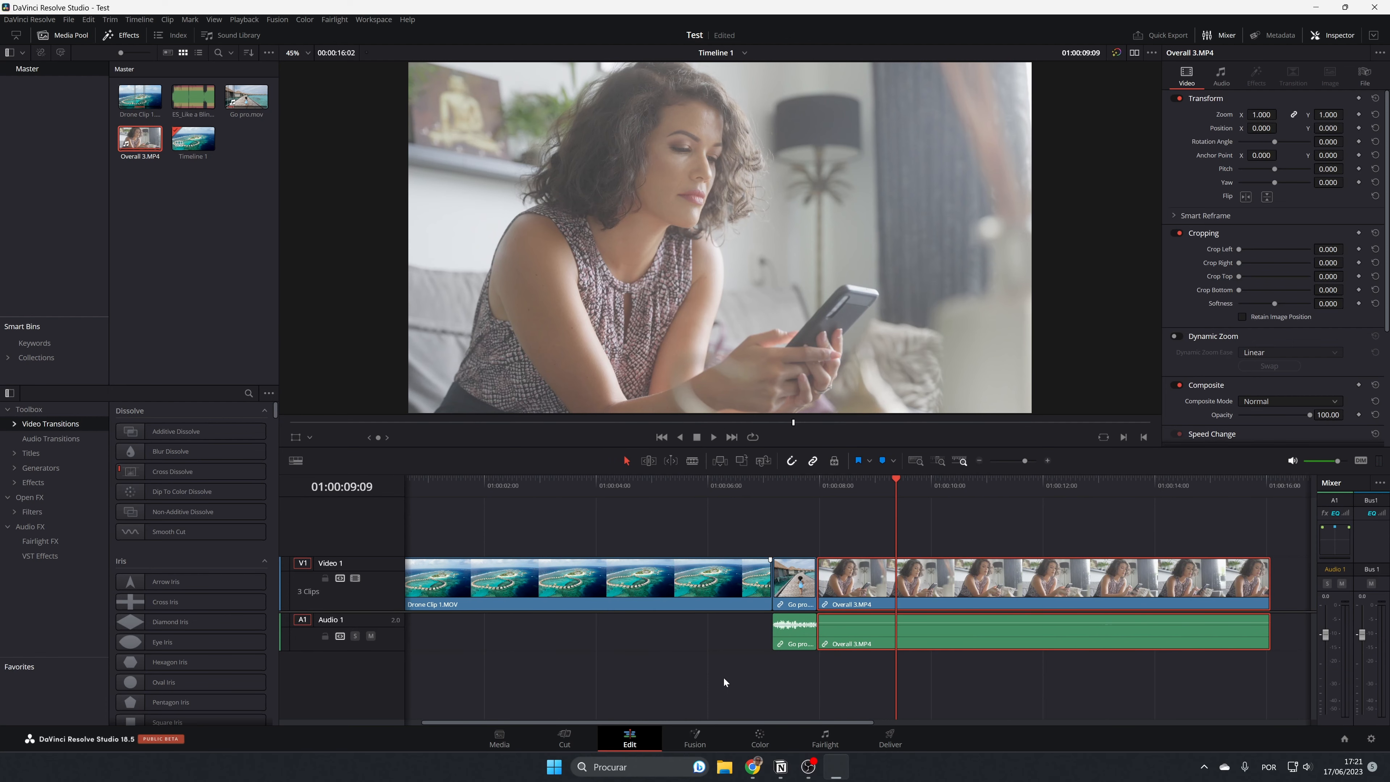
{"action": "scroll", "coordinate": [731, 659], "scroll_direction": "right", "scroll_amount": 2}
{"action": "scroll", "coordinate": [733, 650], "scroll_direction": "left", "scroll_amount": 3}
{"action": "scroll", "coordinate": [734, 650], "scroll_direction": "right", "scroll_amount": 6}
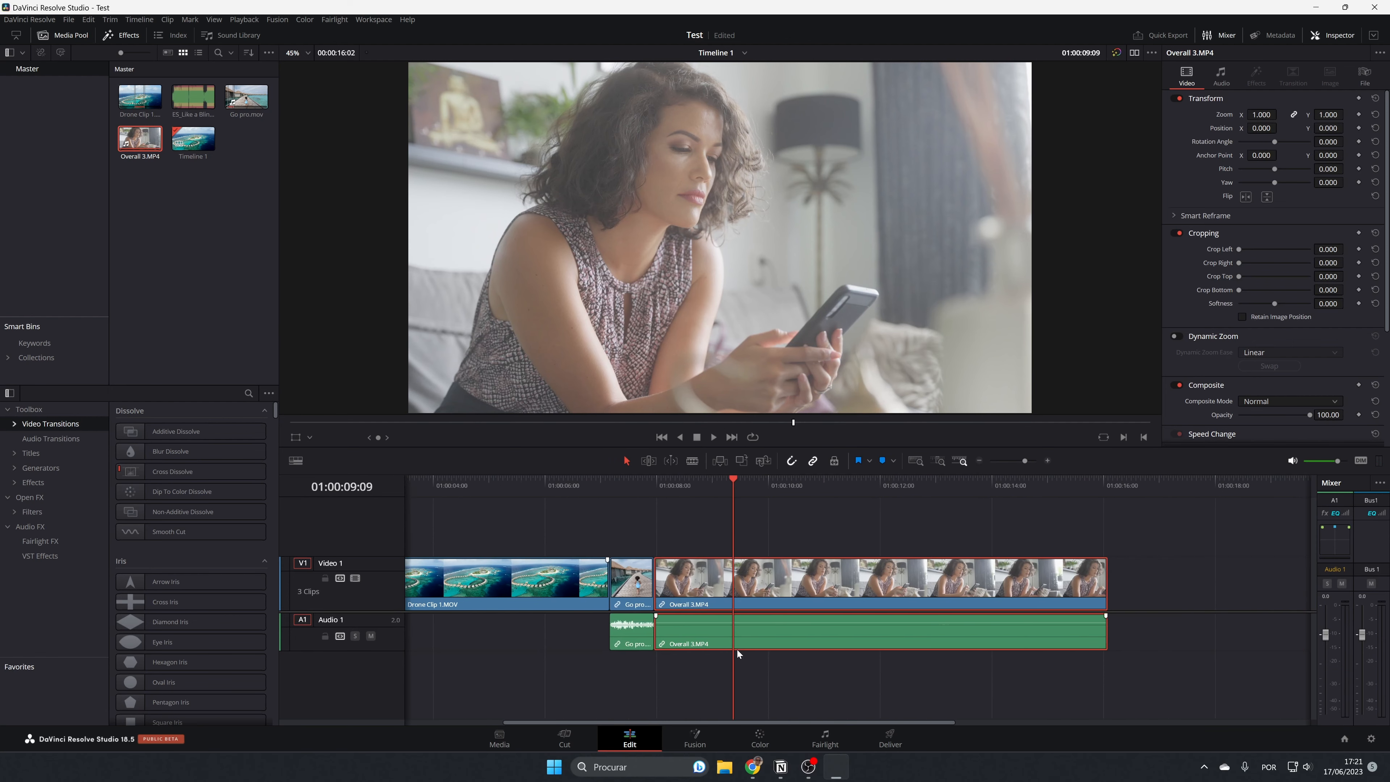
{"action": "scroll", "coordinate": [739, 649], "scroll_direction": "left", "scroll_amount": 5}
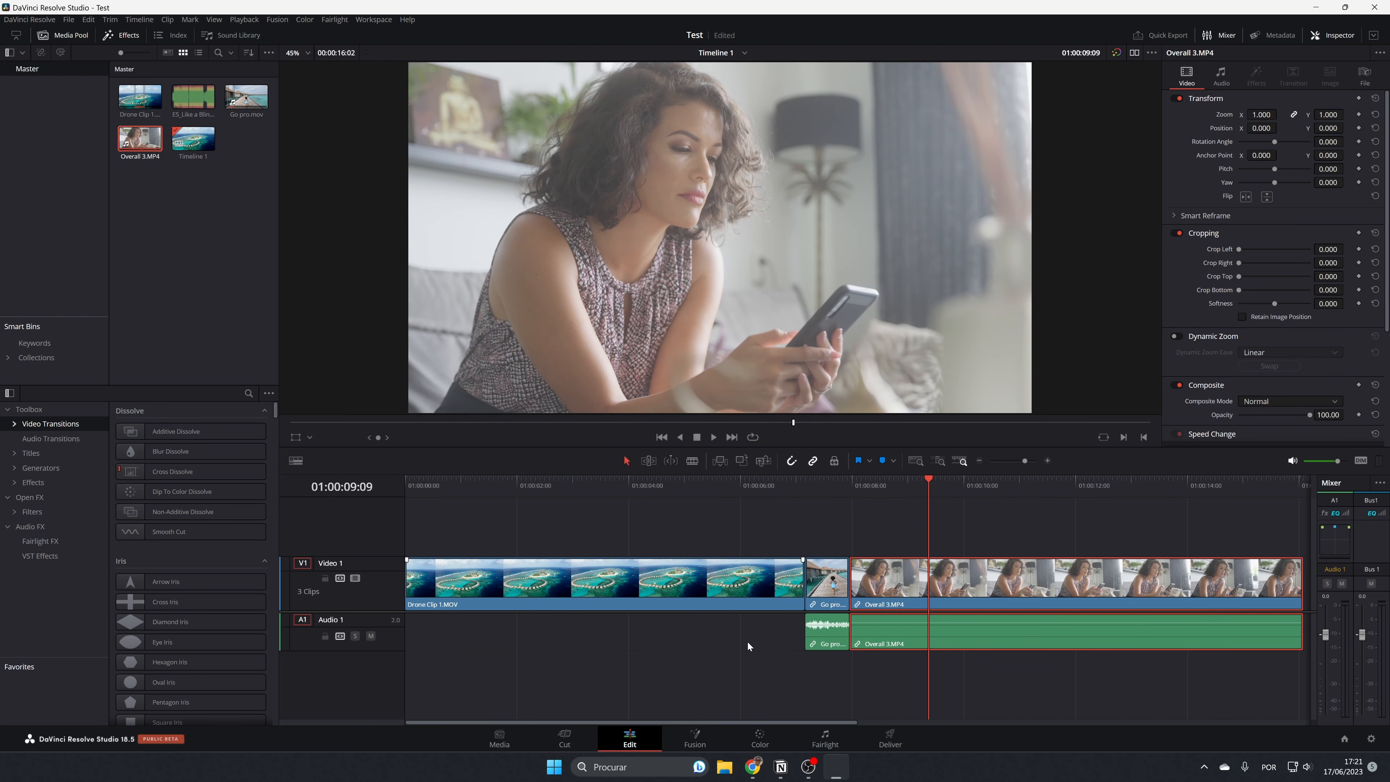
Unlink the Go pro clip's video and audio on the timeline and delete its audio from Audio 1.
{"action": "left_click", "coordinate": [779, 514]}
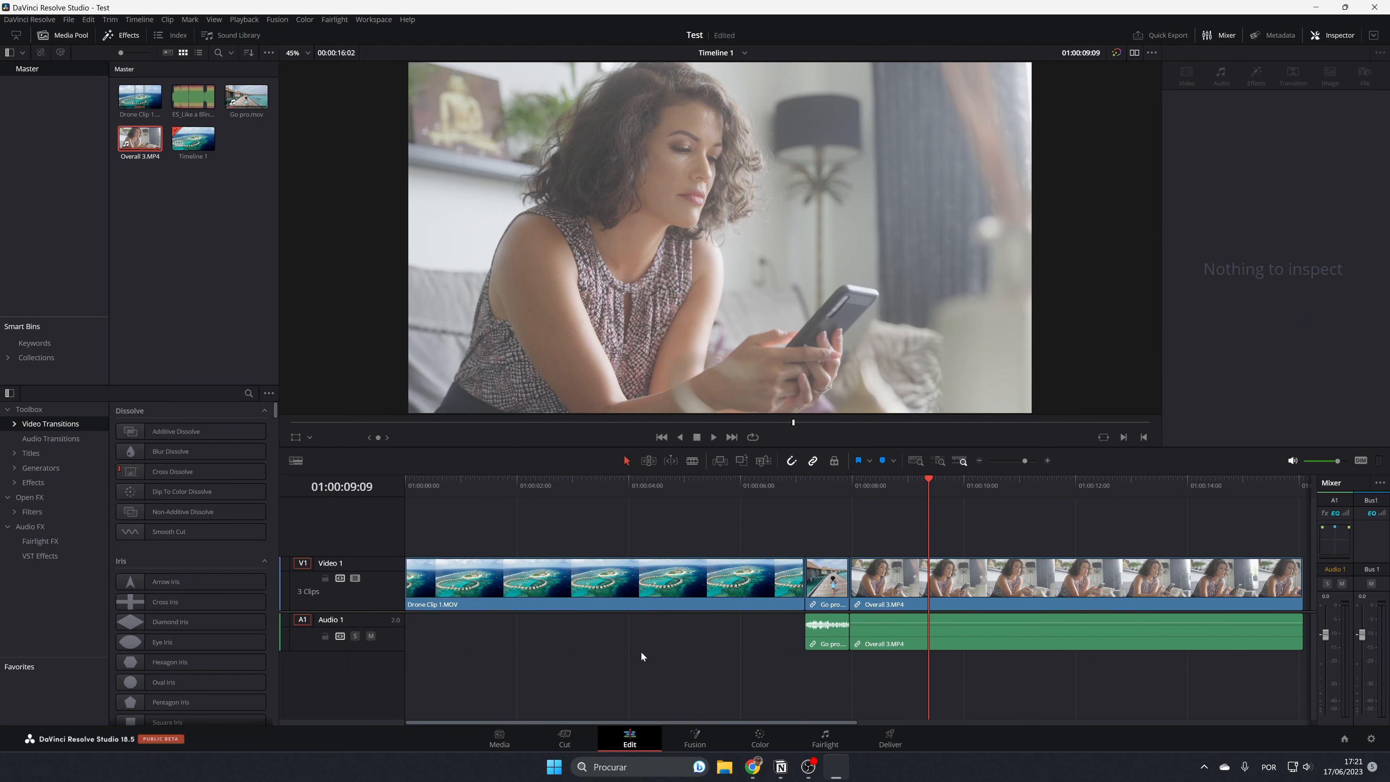
{"action": "left_click", "coordinate": [841, 596]}
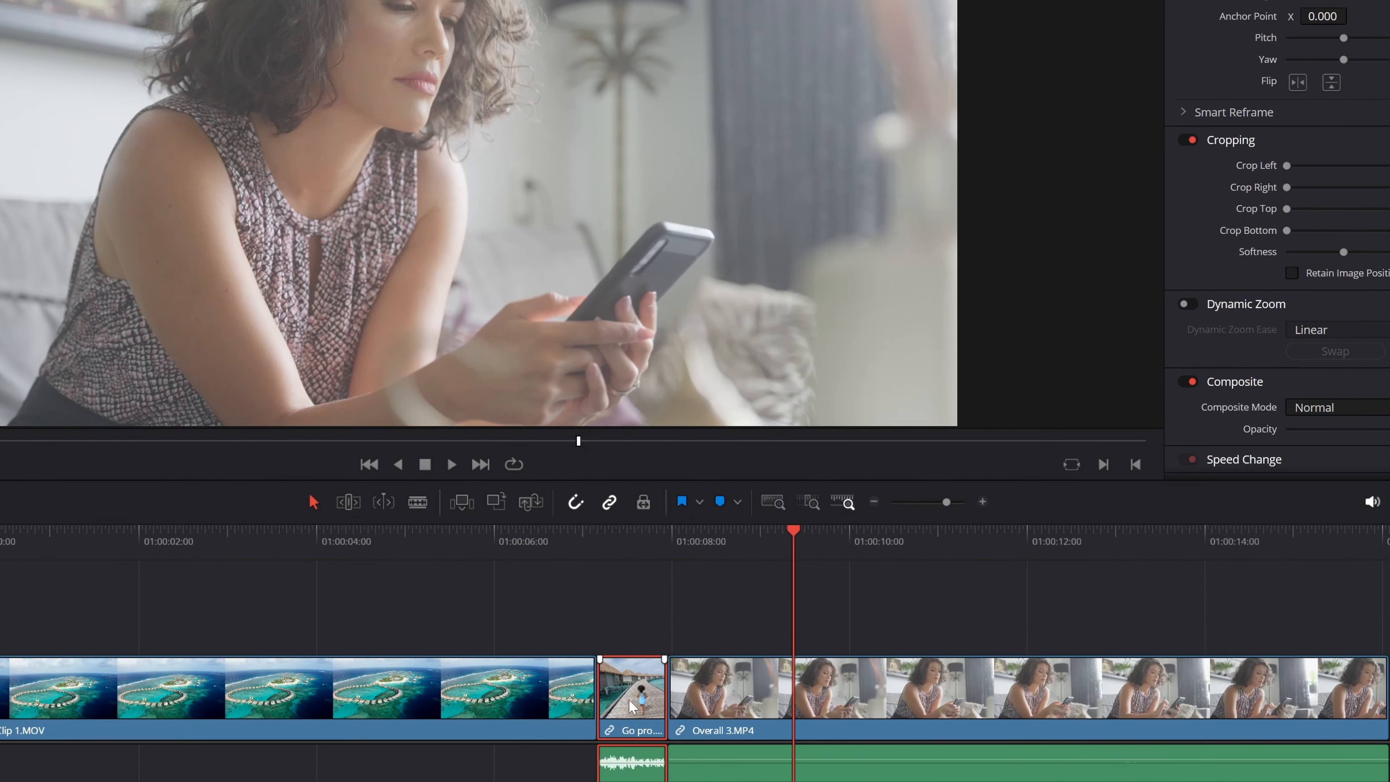
{"action": "right_click", "coordinate": [827, 585]}
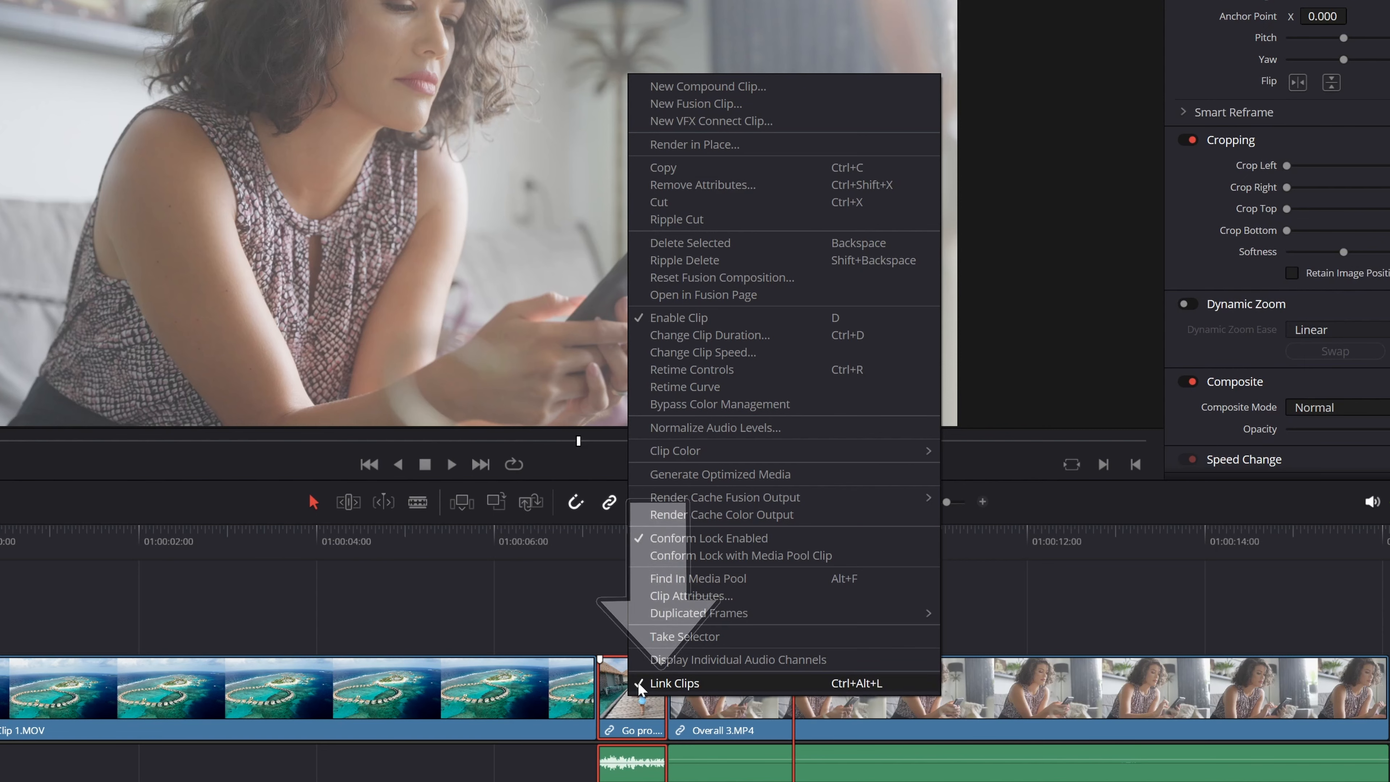
{"action": "left_click", "coordinate": [874, 699]}
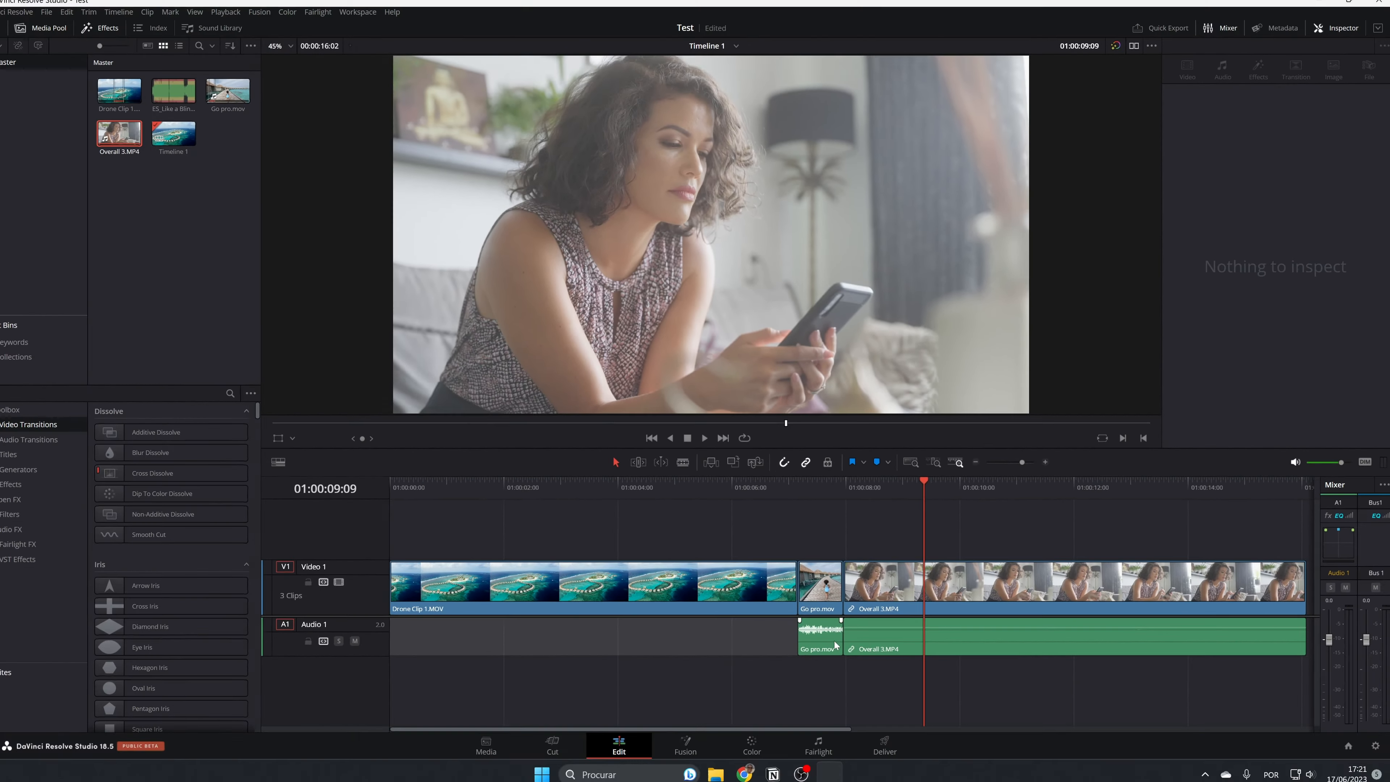
{"action": "left_click", "coordinate": [683, 768]}
{"action": "key", "text": "BackSpace"}
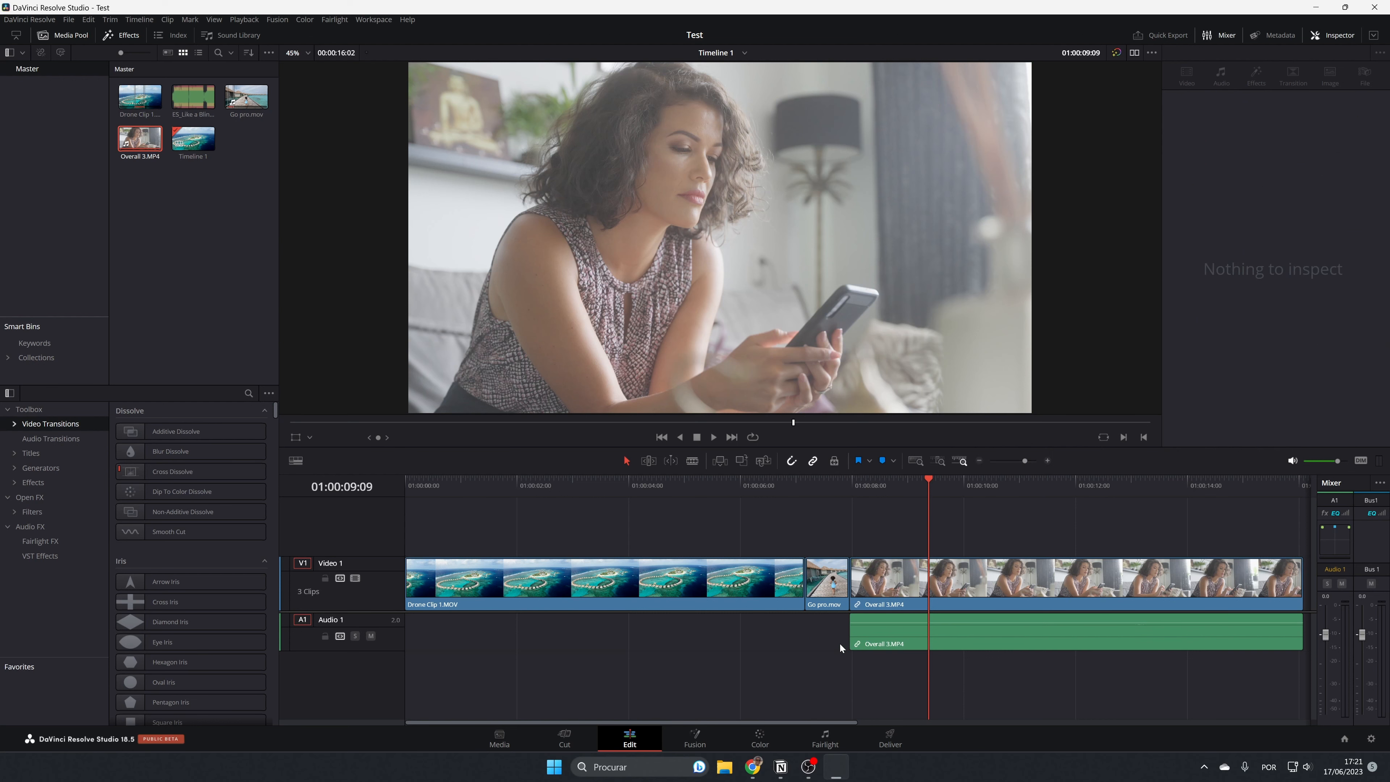
Try deleting the Go pro video clip, once with the gap closed and once leaving it open, undoing each deletion.
{"action": "left_click", "coordinate": [830, 582]}
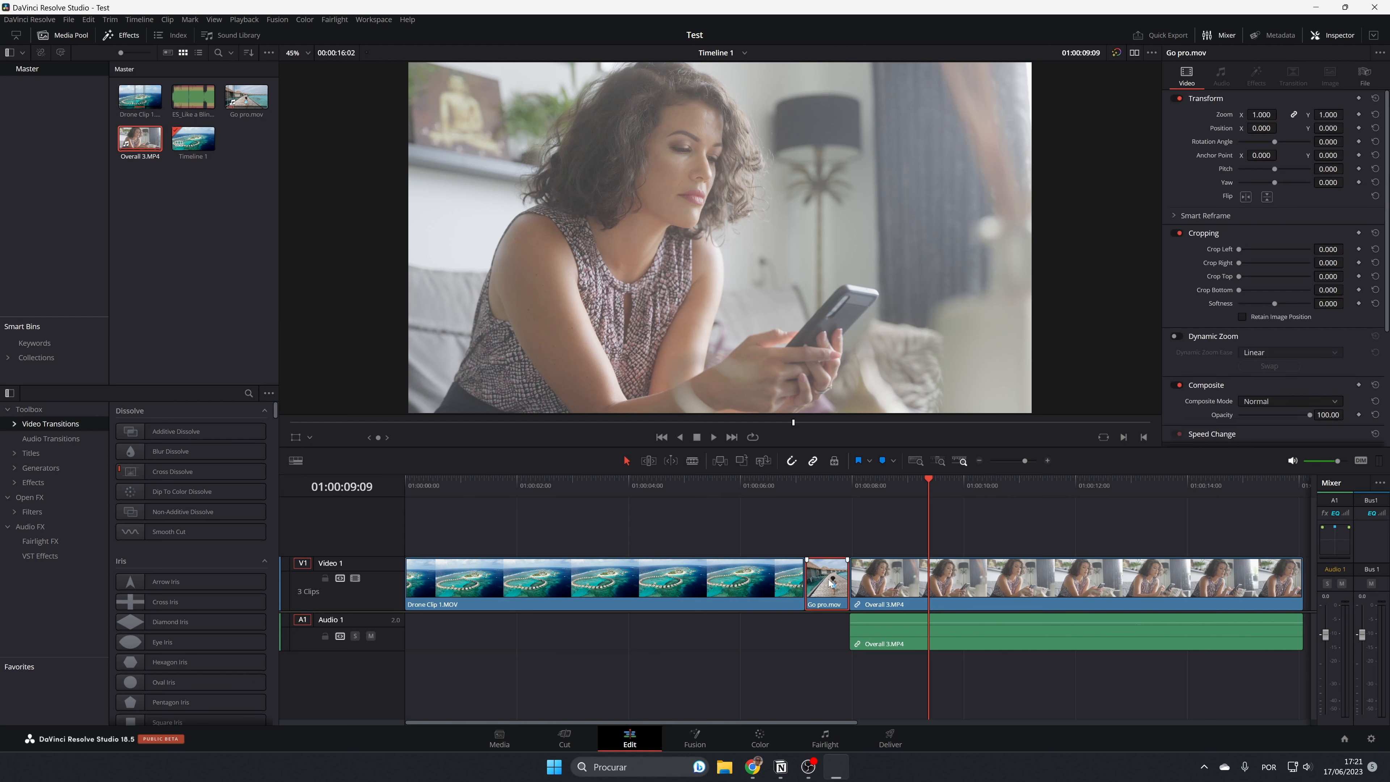
{"action": "key", "text": "Delete"}
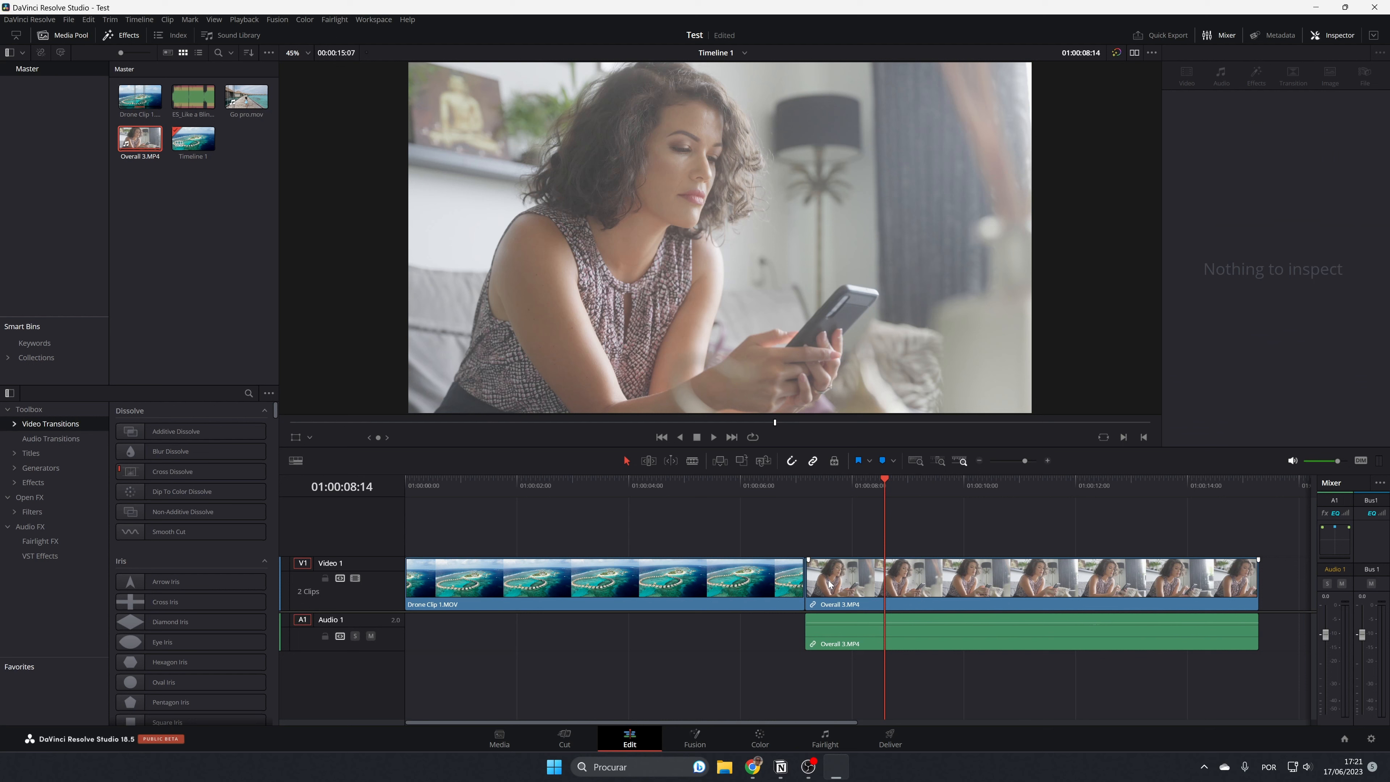
{"action": "key", "text": "ctrl+z"}
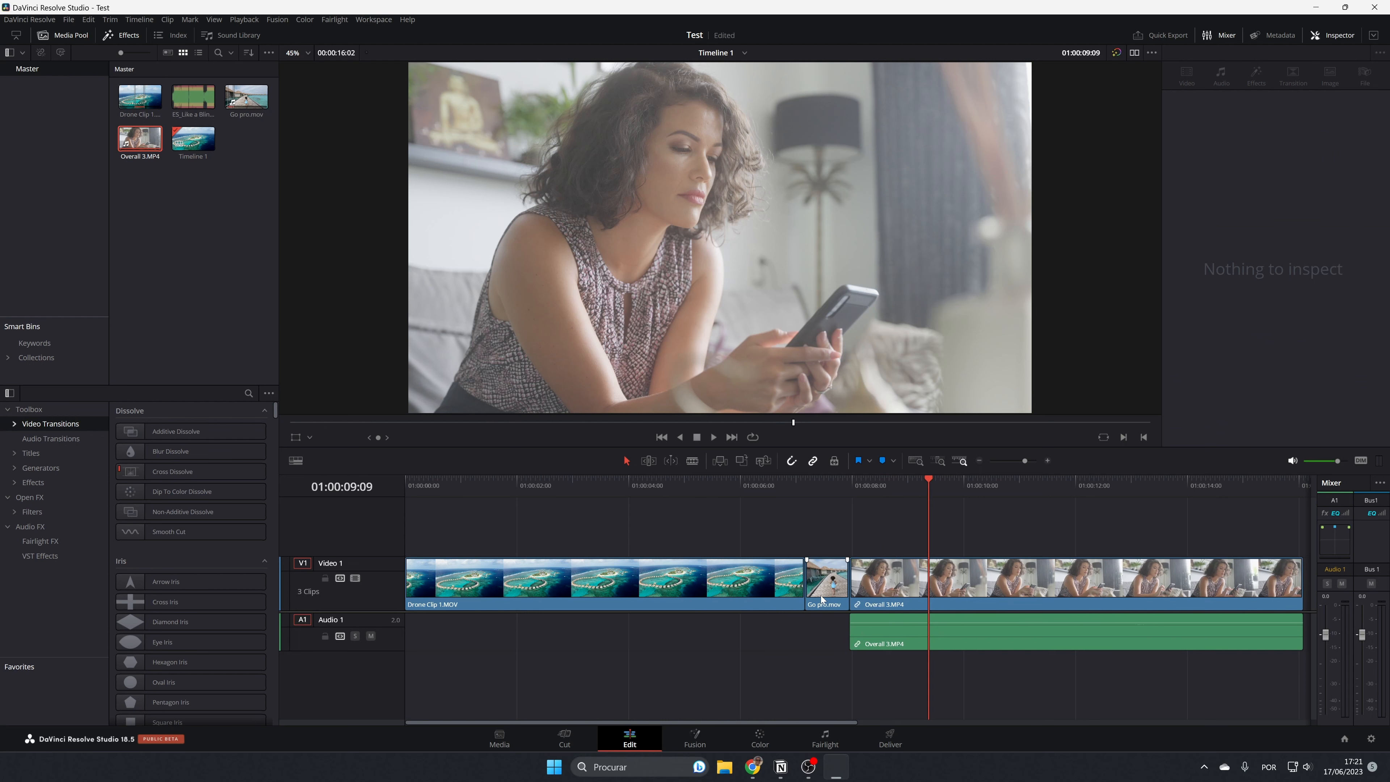
{"action": "left_click", "coordinate": [823, 598]}
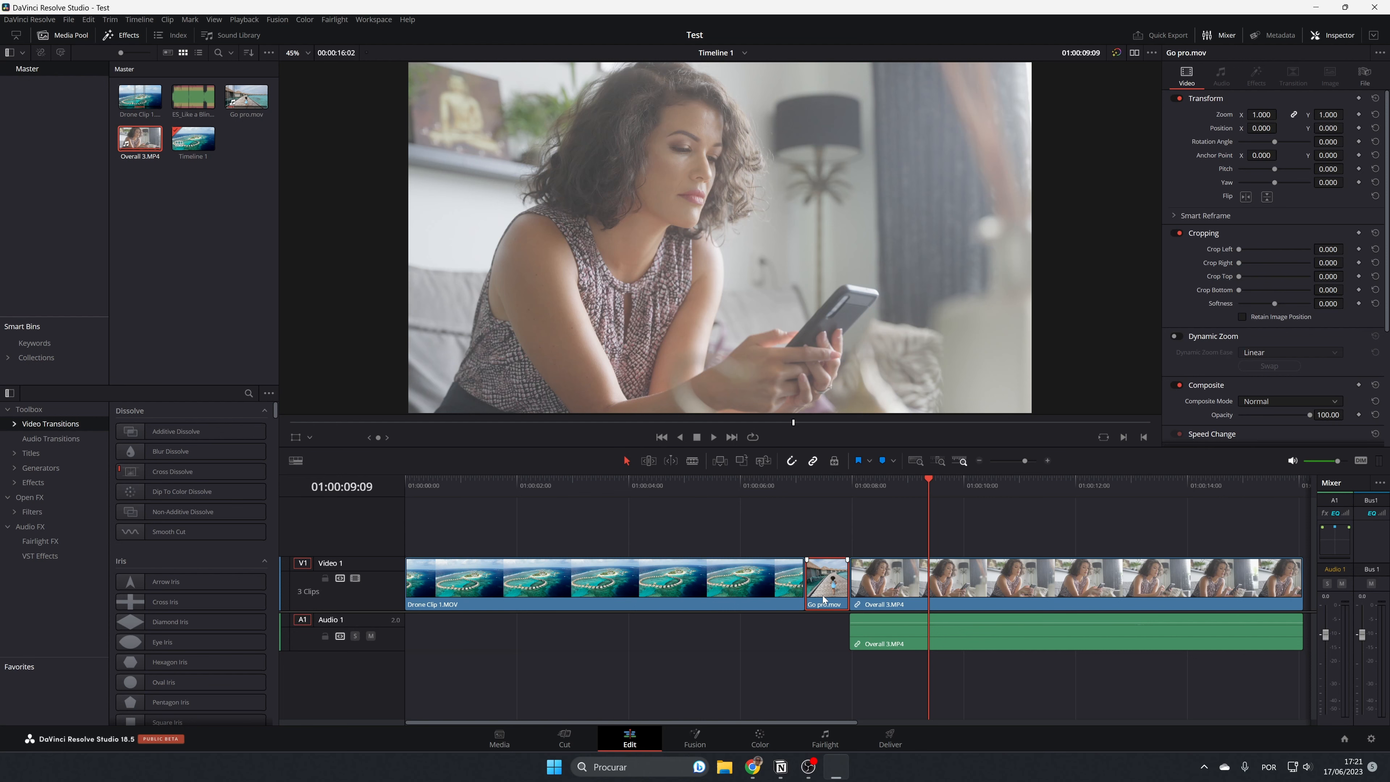
{"action": "key", "text": "BackSpace"}
{"action": "key", "text": "ctrl+z"}
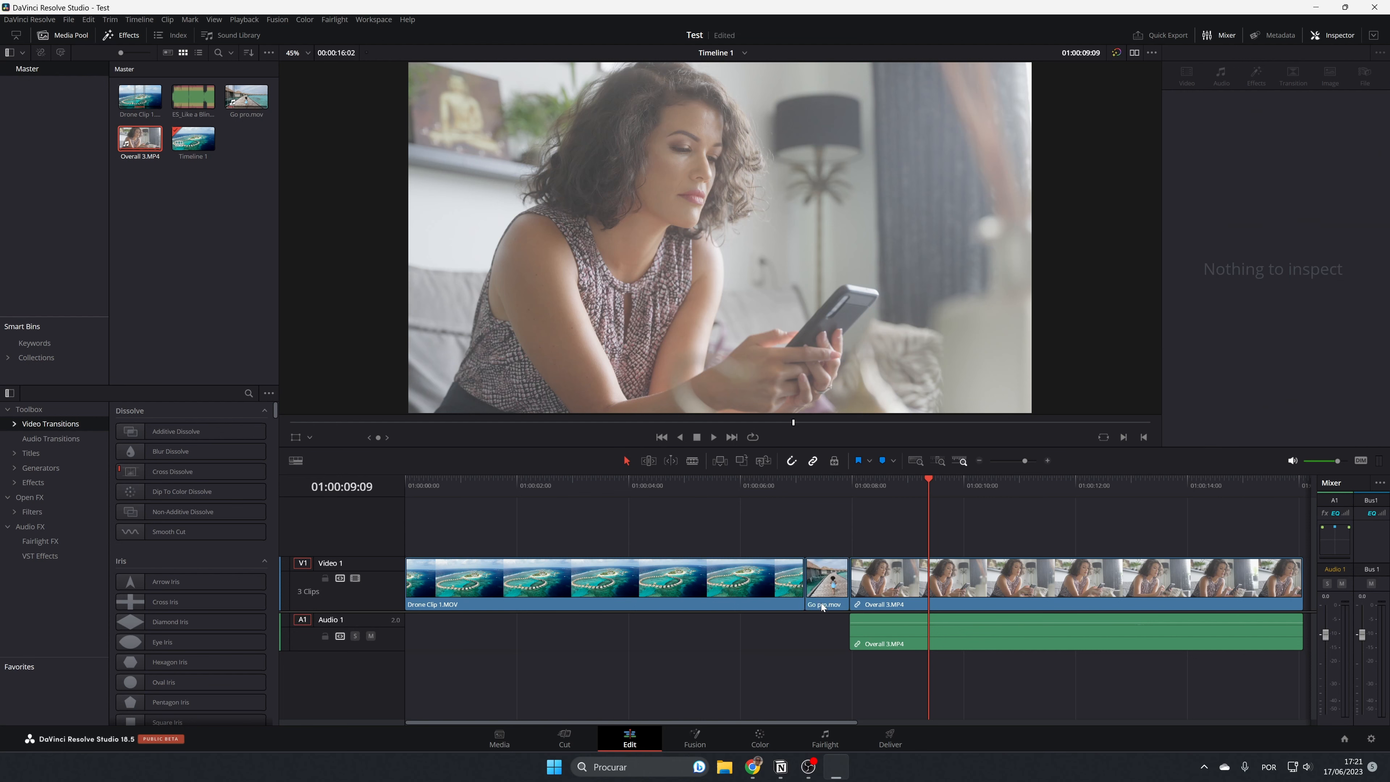
Unlink Overall 3.MP4's video and audio on the timeline and delete its audio from Audio 1.
{"action": "left_click", "coordinate": [911, 593]}
{"action": "right_click", "coordinate": [910, 593]}
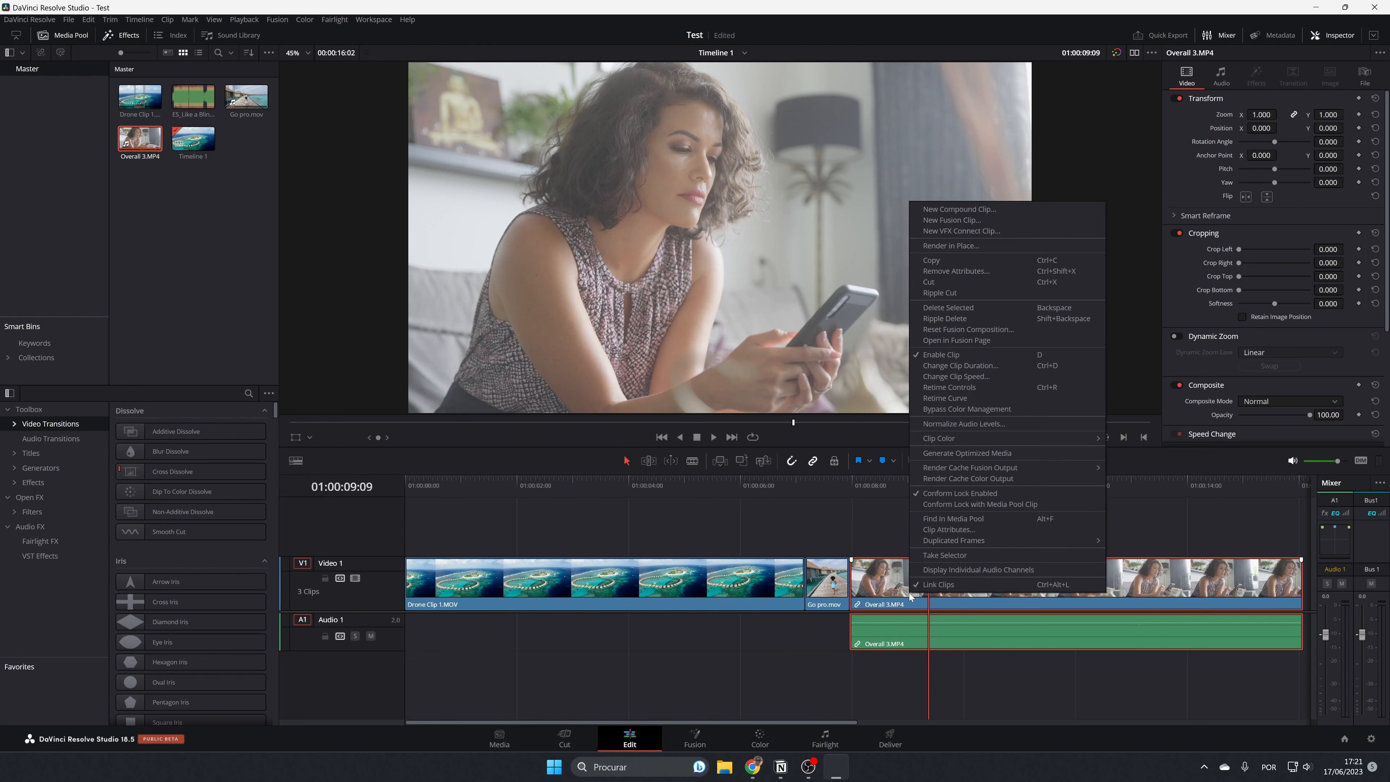
{"action": "left_click", "coordinate": [942, 587]}
{"action": "left_click", "coordinate": [976, 711]}
{"action": "left_click", "coordinate": [952, 646]}
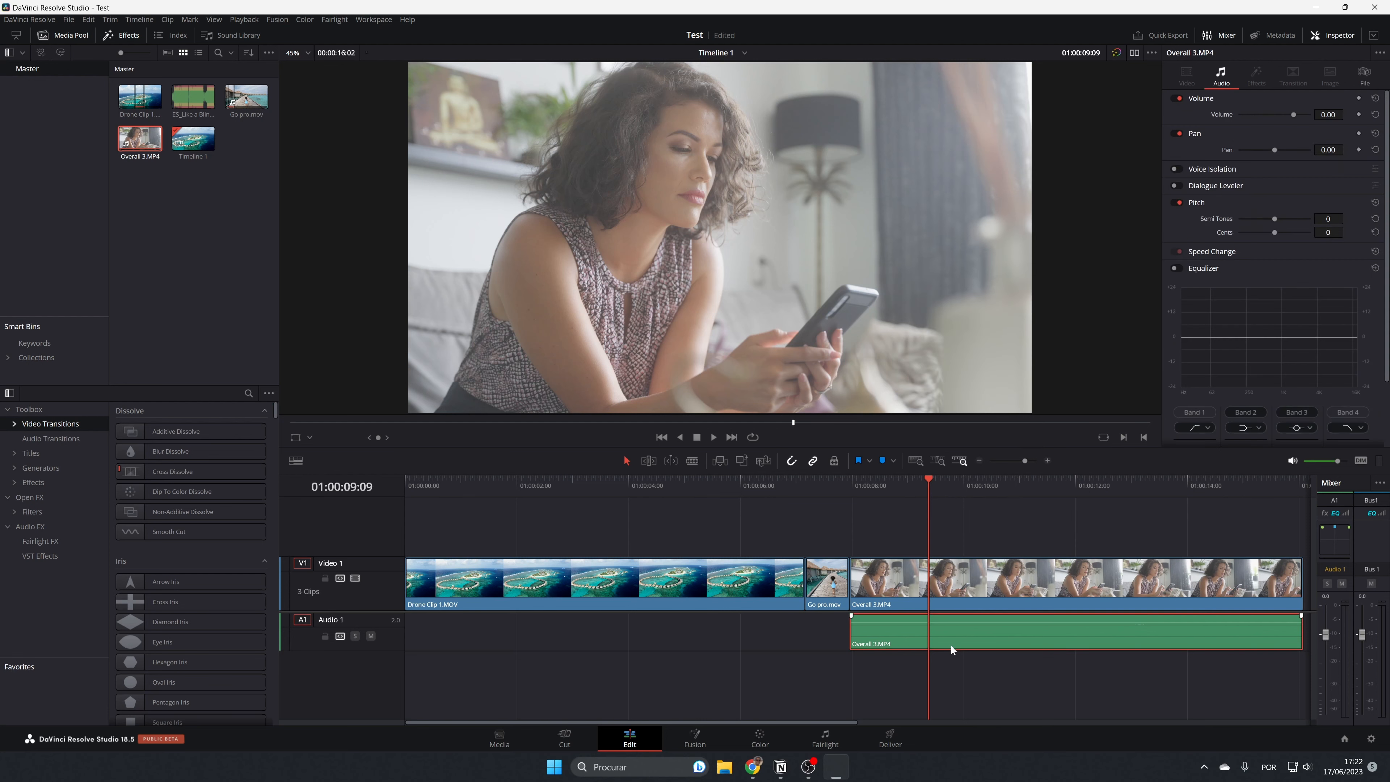
{"action": "key", "text": "BackSpace"}
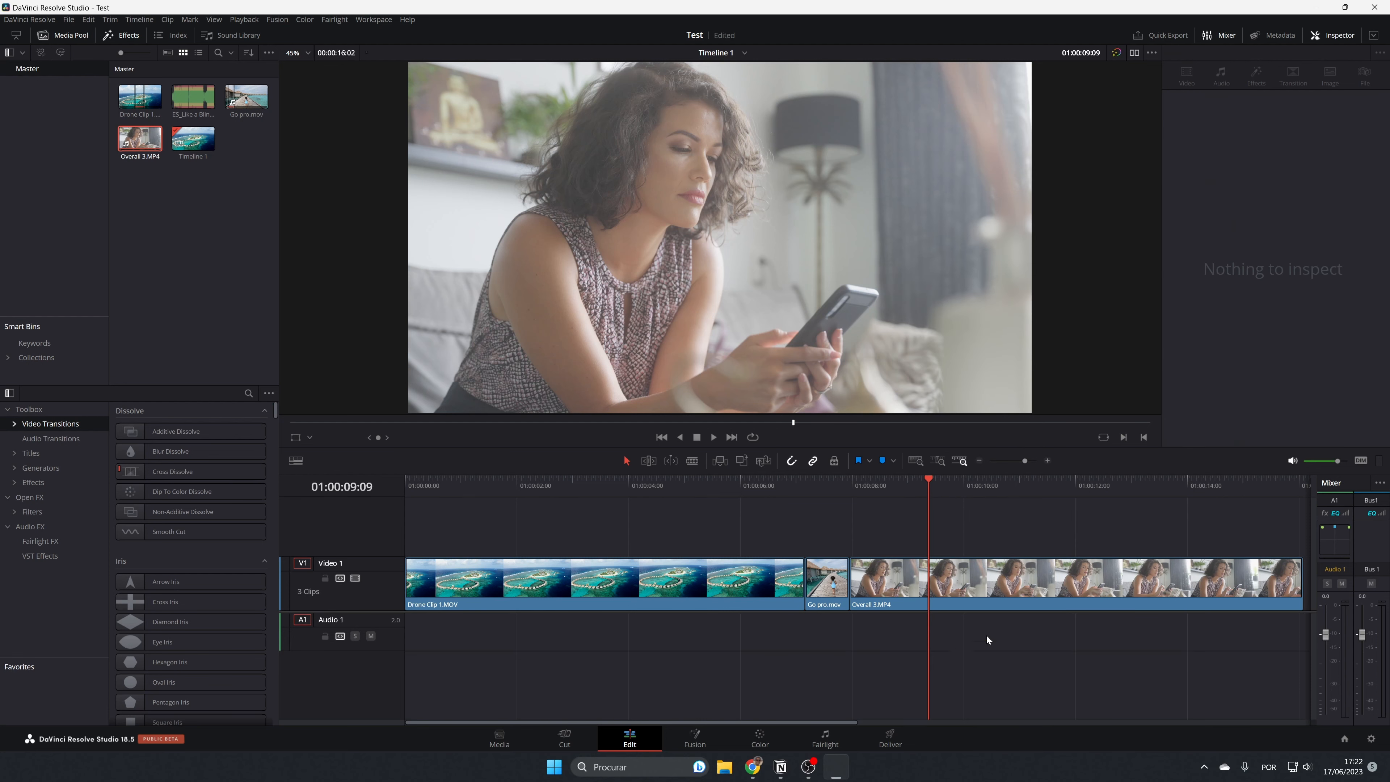
Move Overall 3.MP4 later to extend the Go pro clip's end to about 01:00:09:22, and butt Overall 3.MP4 against it again.
{"action": "left_click_drag", "start_coordinate": [932, 476], "coordinate": [788, 552]}
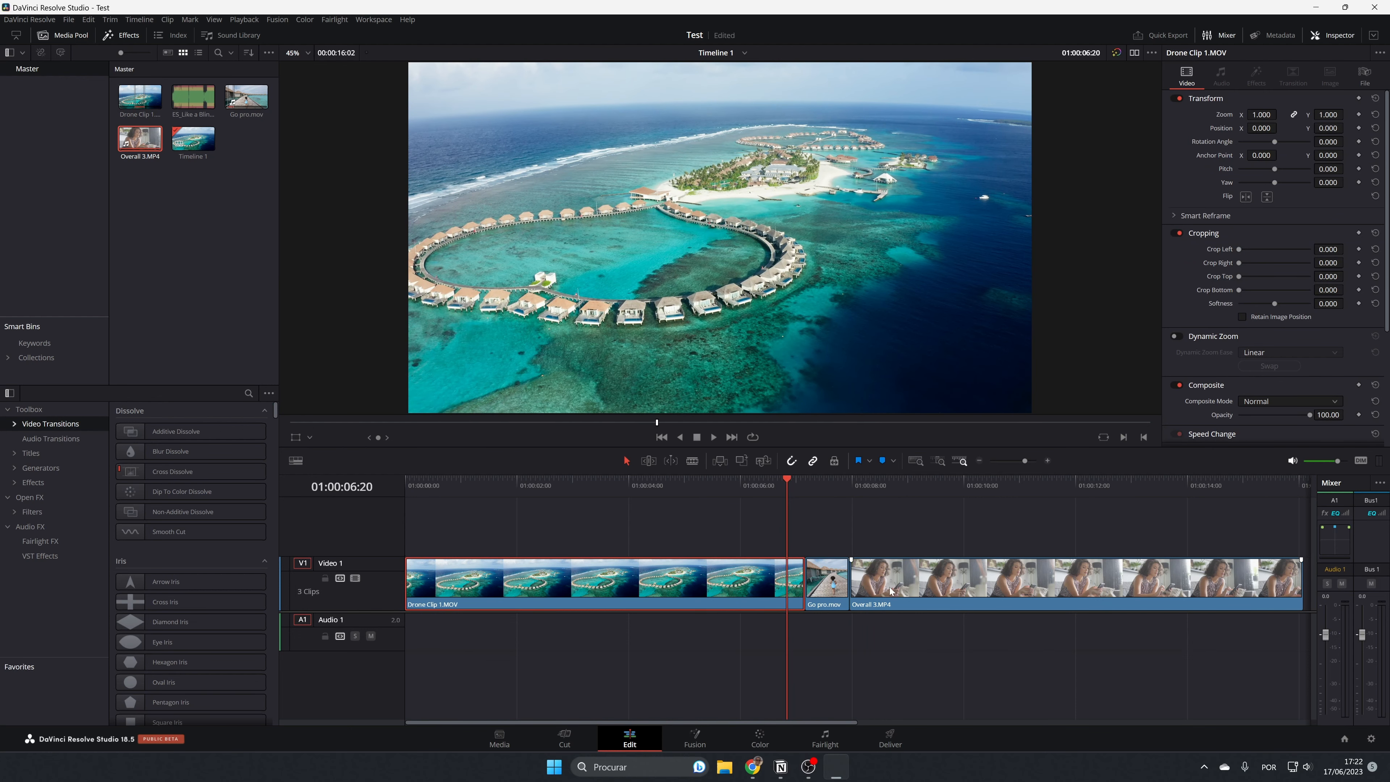
{"action": "left_click_drag", "start_coordinate": [906, 590], "coordinate": [1047, 590]}
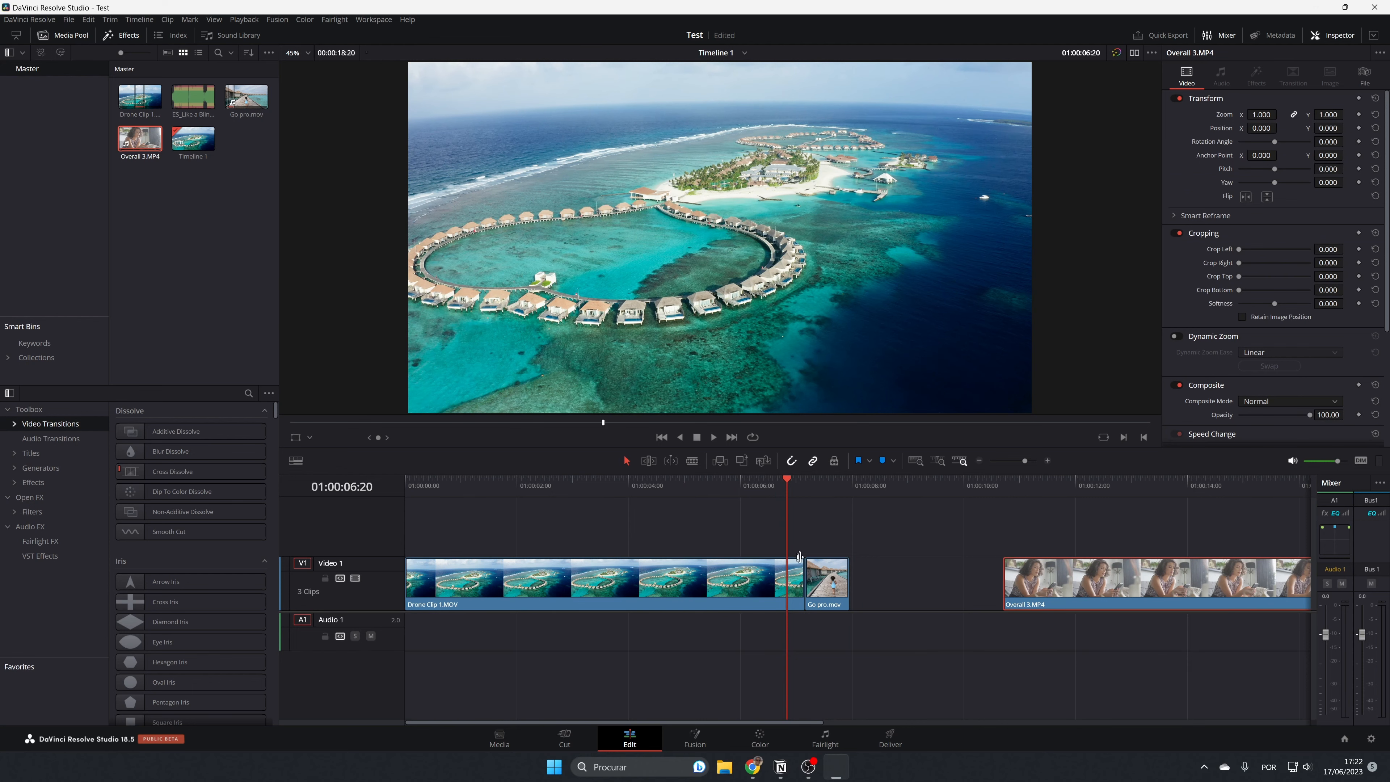
{"action": "left_click_drag", "start_coordinate": [848, 591], "coordinate": [959, 596]}
{"action": "left_click_drag", "start_coordinate": [1126, 586], "coordinate": [1082, 597]}
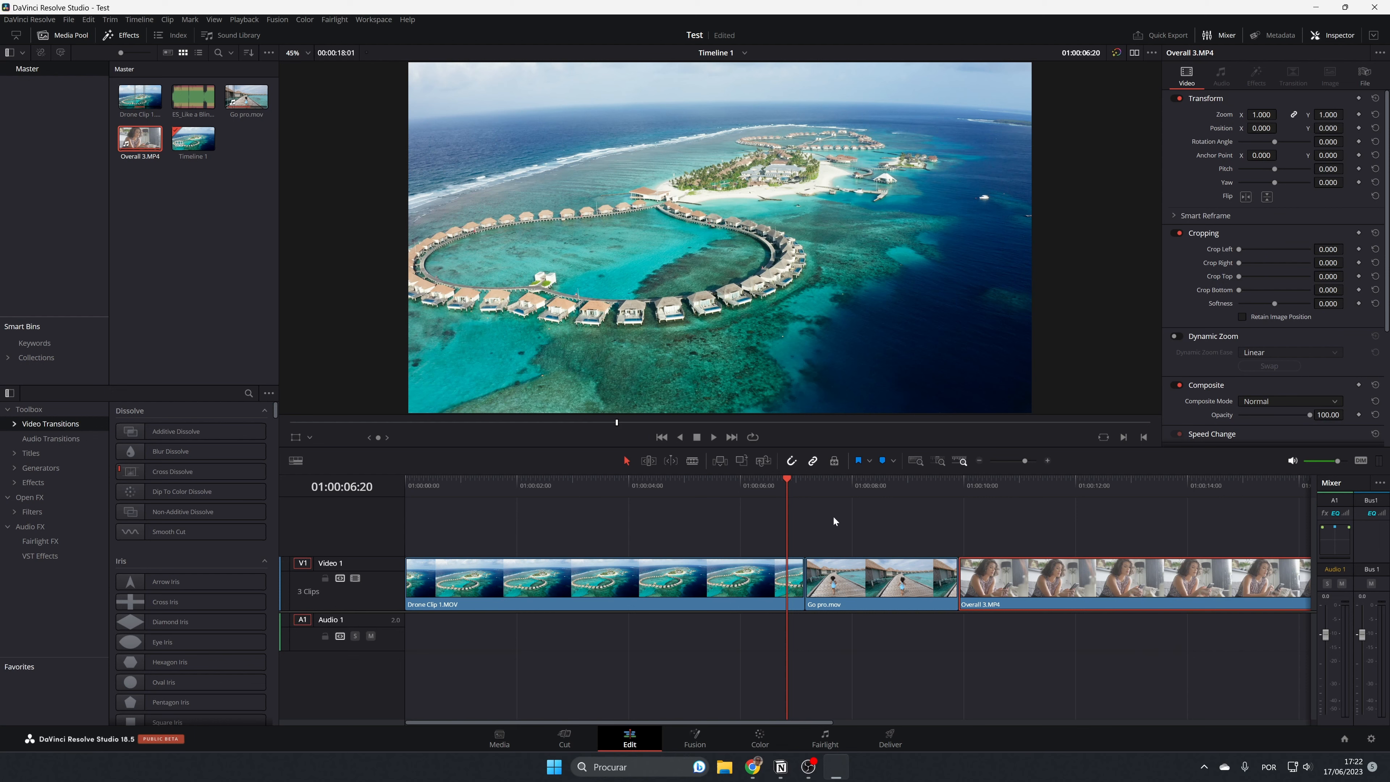
Scrub back and forth across the cut between Drone Clip 1 and the Go pro clip to examine it.
{"action": "left_click_drag", "start_coordinate": [786, 480], "coordinate": [741, 480]}
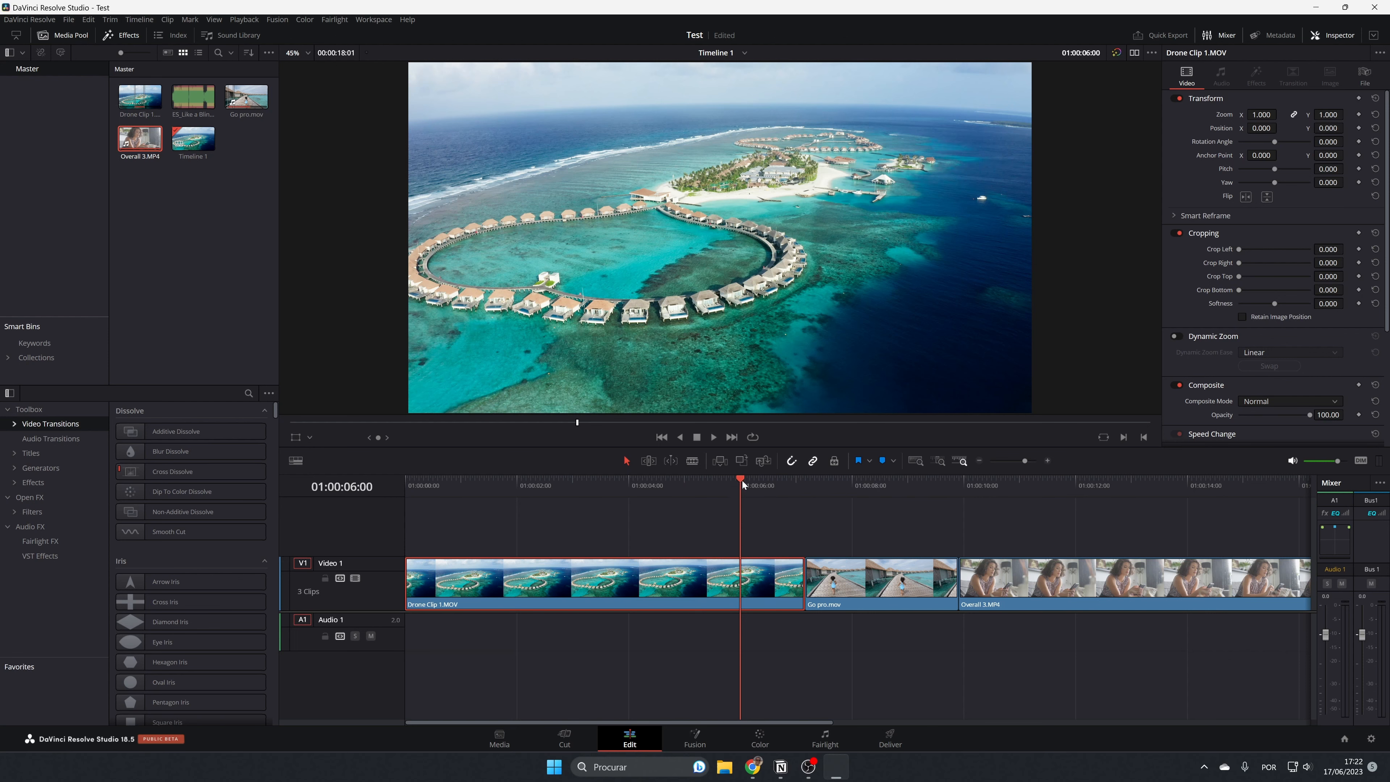
{"action": "left_click_drag", "start_coordinate": [742, 480], "coordinate": [842, 474]}
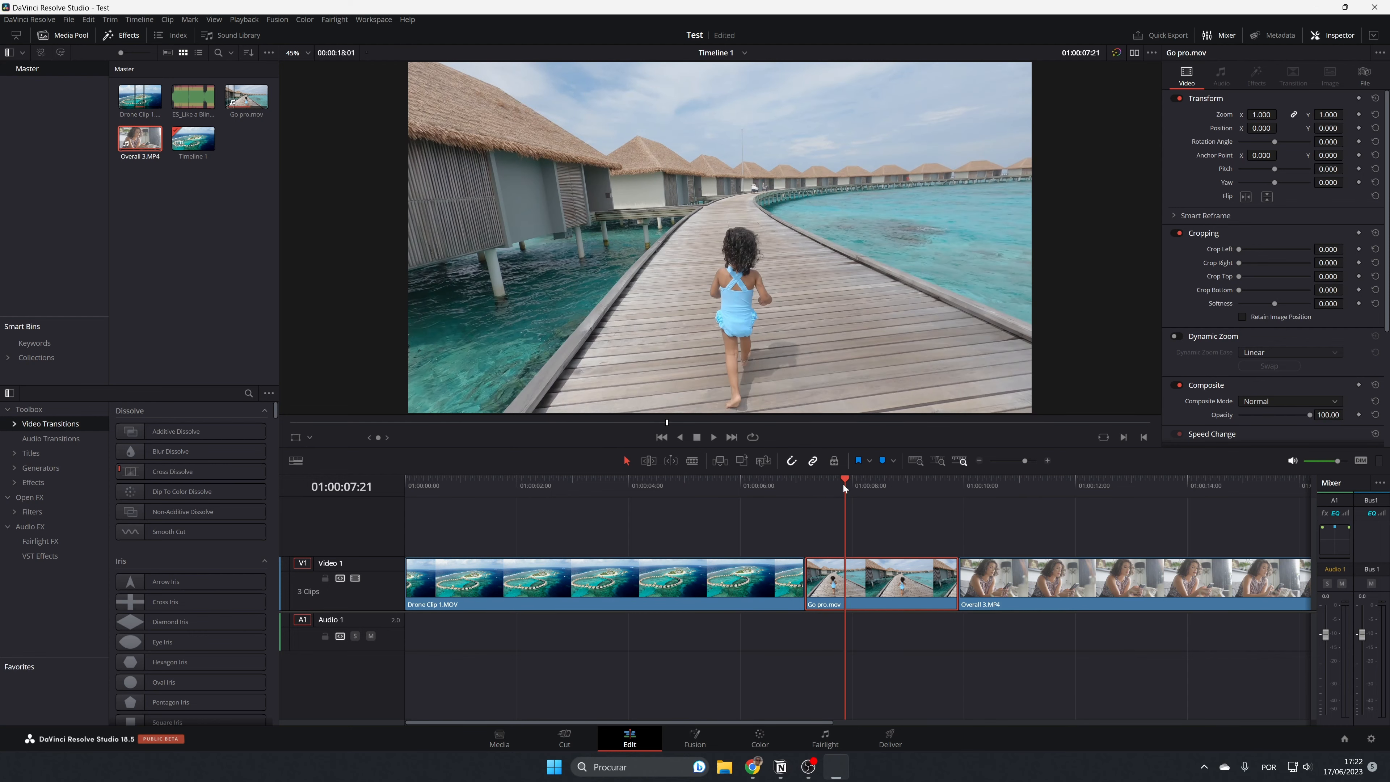
{"action": "left_click_drag", "start_coordinate": [844, 481], "coordinate": [715, 505]}
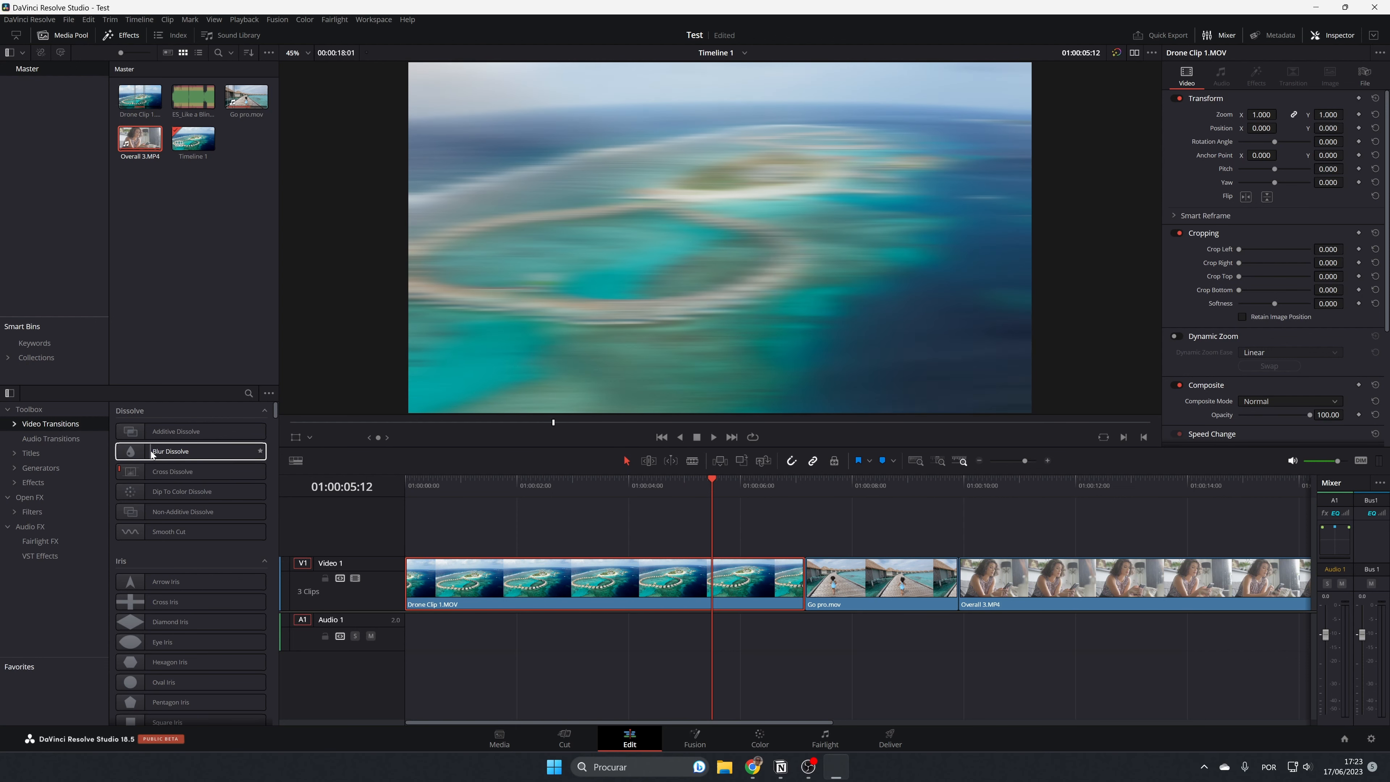
Add a Blur Dissolve transition at the cut between Drone Clip 1 and the Go pro clip and play it back.
{"action": "left_click_drag", "start_coordinate": [151, 452], "coordinate": [882, 592]}
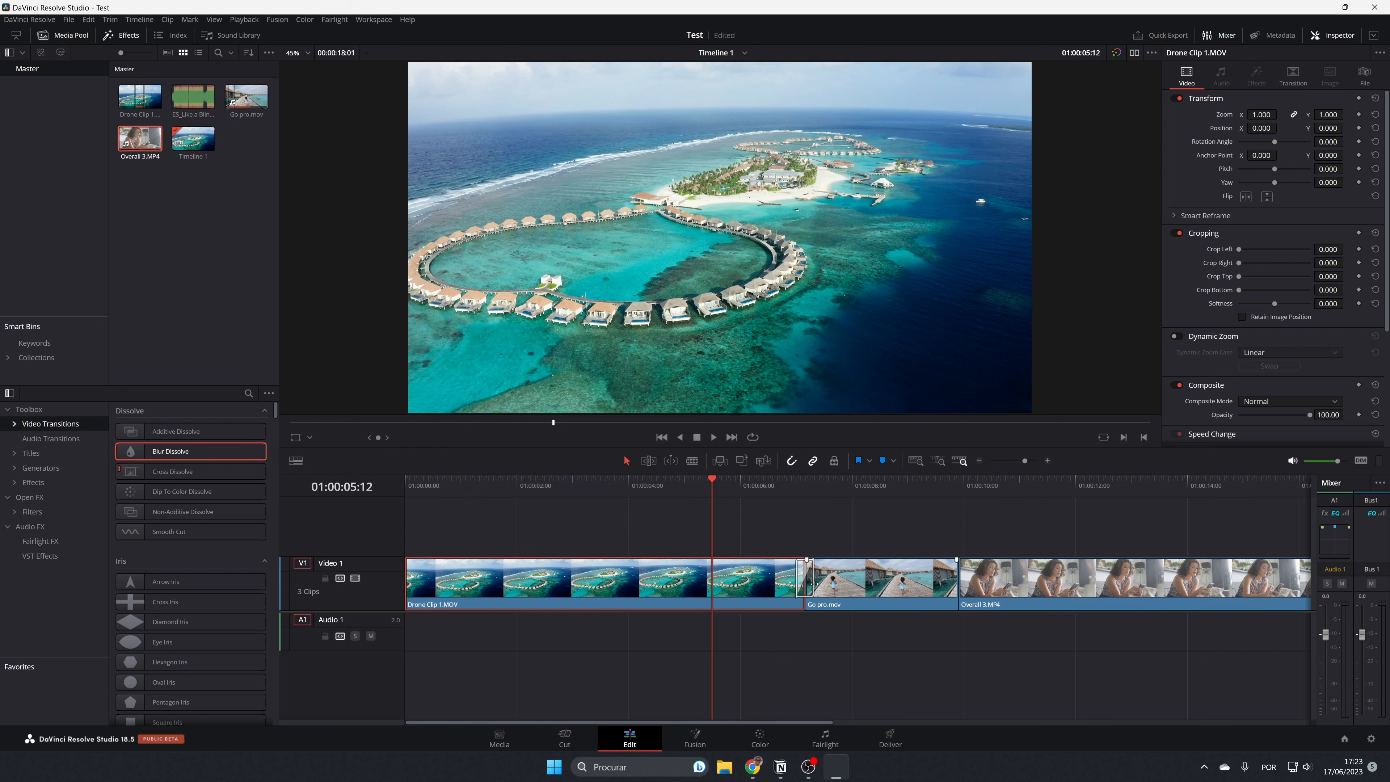
{"action": "left_click", "coordinate": [808, 588]}
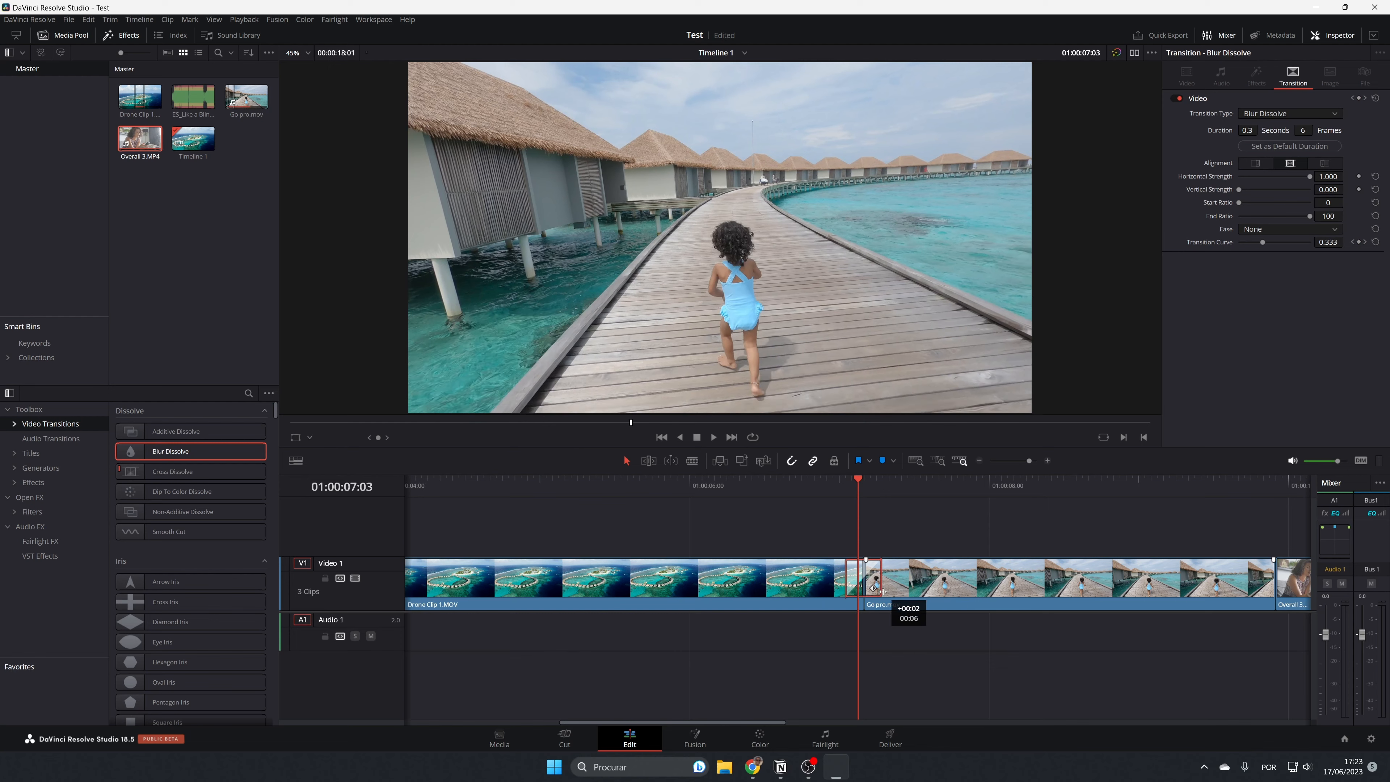
{"action": "left_click_drag", "start_coordinate": [857, 478], "coordinate": [819, 480]}
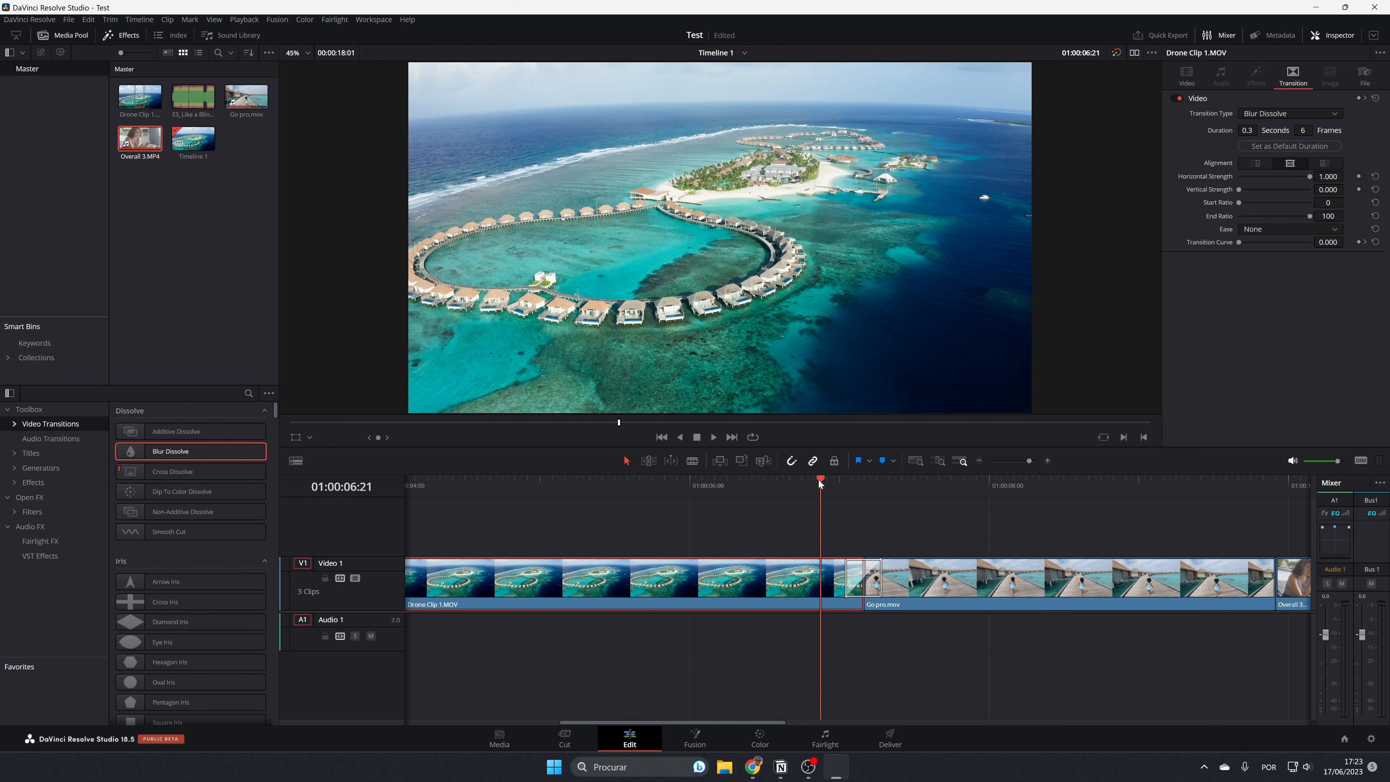
{"action": "key", "text": "space"}
{"action": "key", "text": "space"}
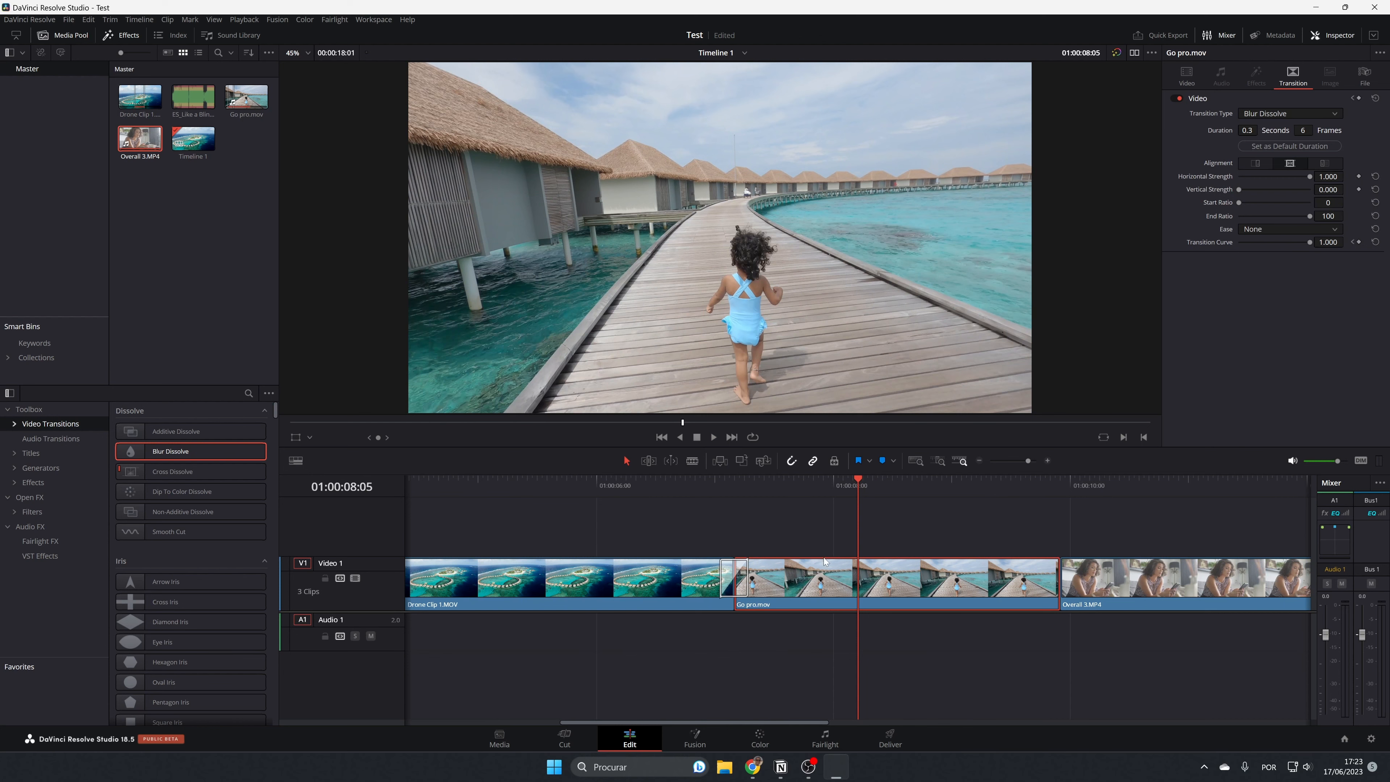
Apply and preview a Push transition at the start of Overall 3.MP4 and save the project.
{"action": "scroll", "coordinate": [176, 676], "scroll_direction": "down", "scroll_amount": 4}
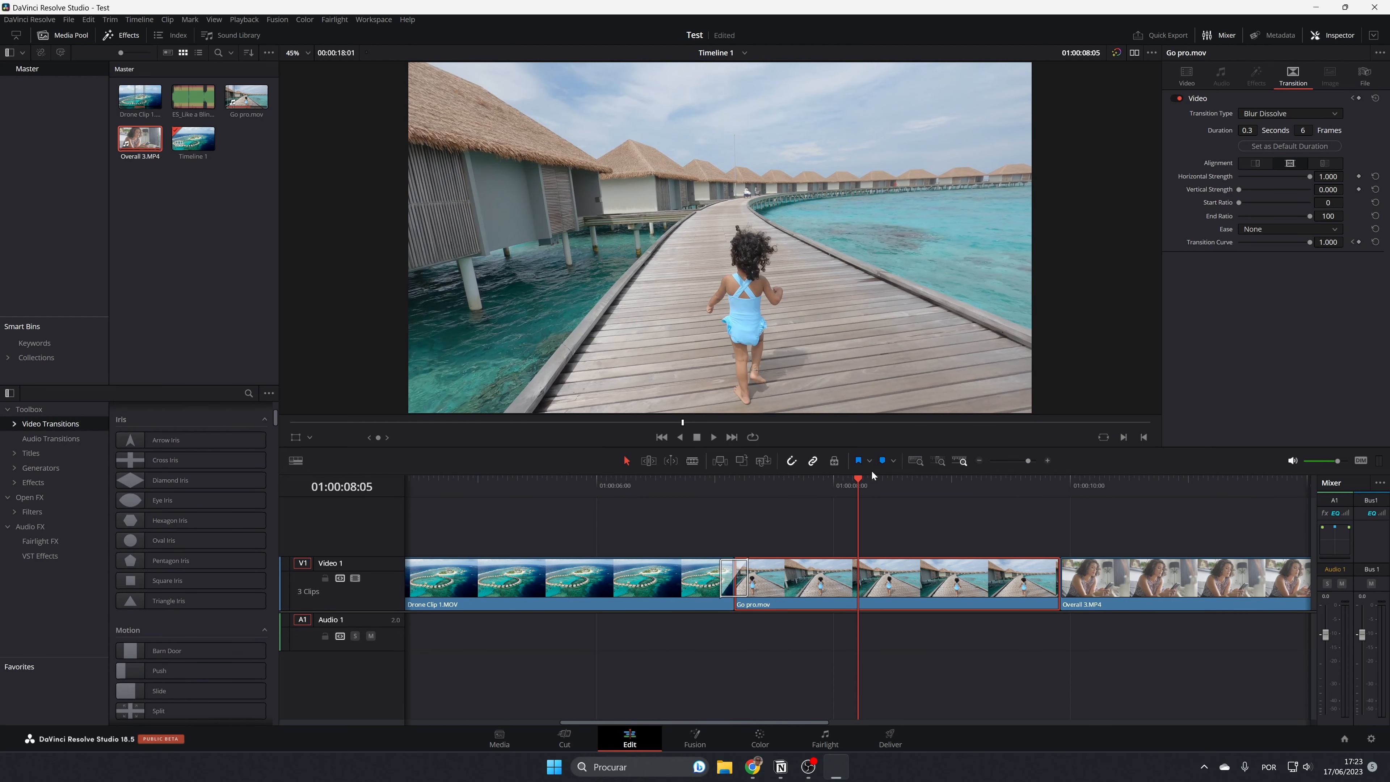
{"action": "left_click_drag", "start_coordinate": [871, 479], "coordinate": [1059, 519]}
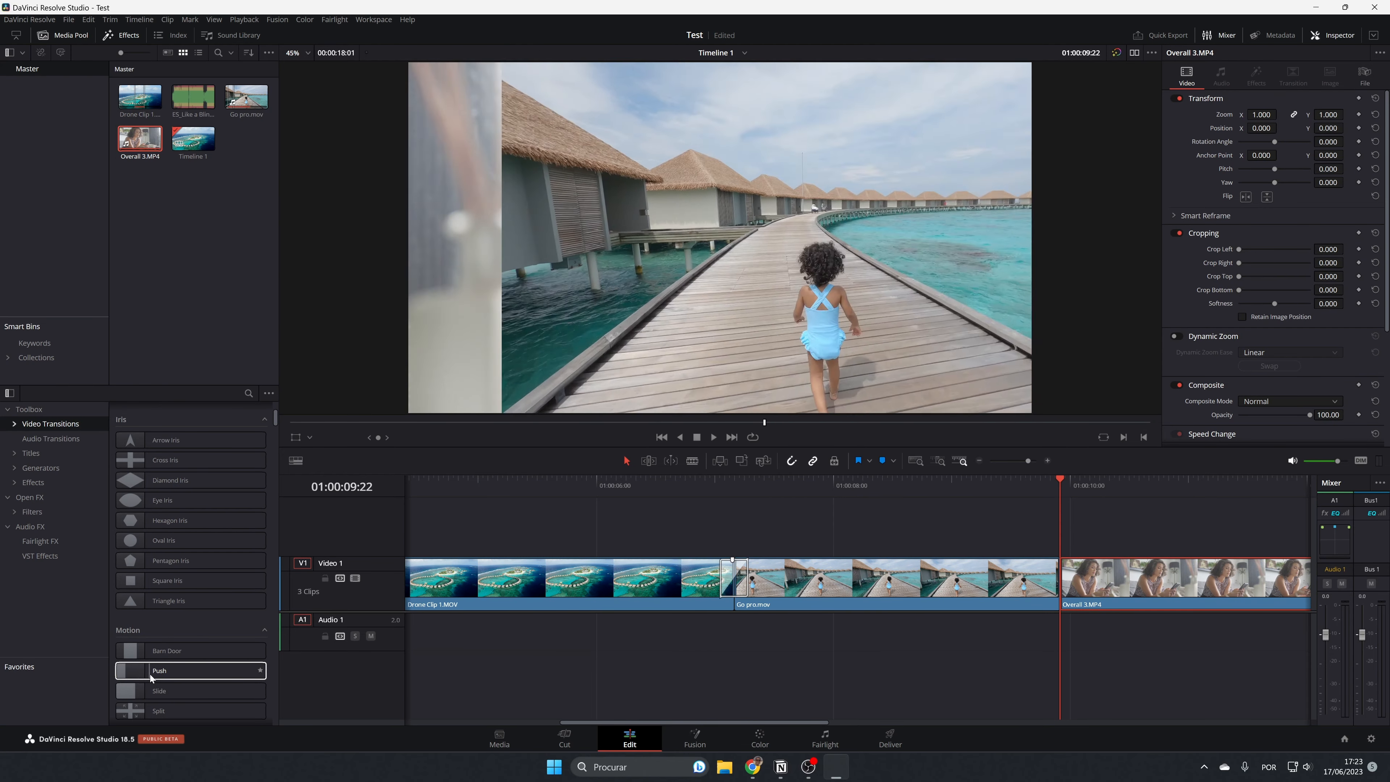
{"action": "left_click_drag", "start_coordinate": [140, 671], "coordinate": [1062, 596]}
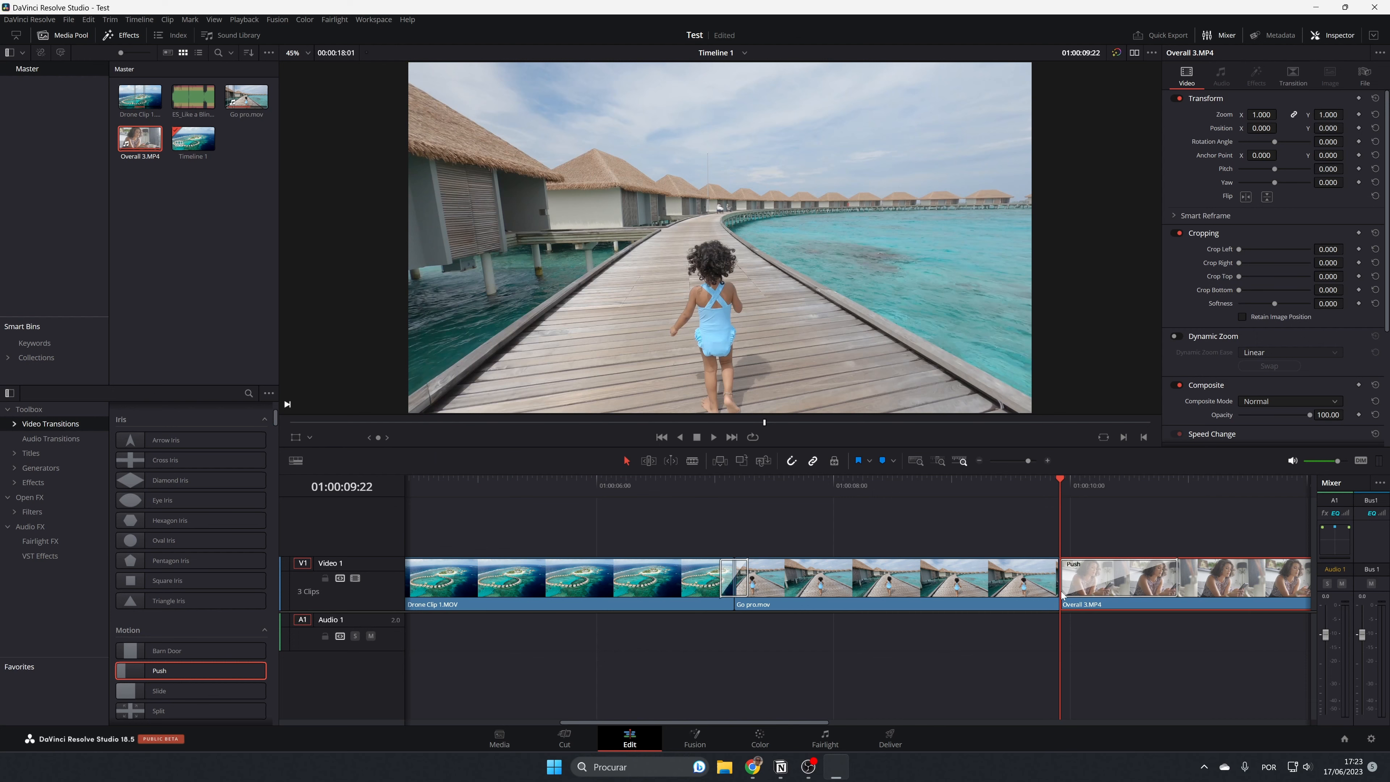
{"action": "left_click_drag", "start_coordinate": [1066, 478], "coordinate": [1034, 487]}
{"action": "key", "text": "space"}
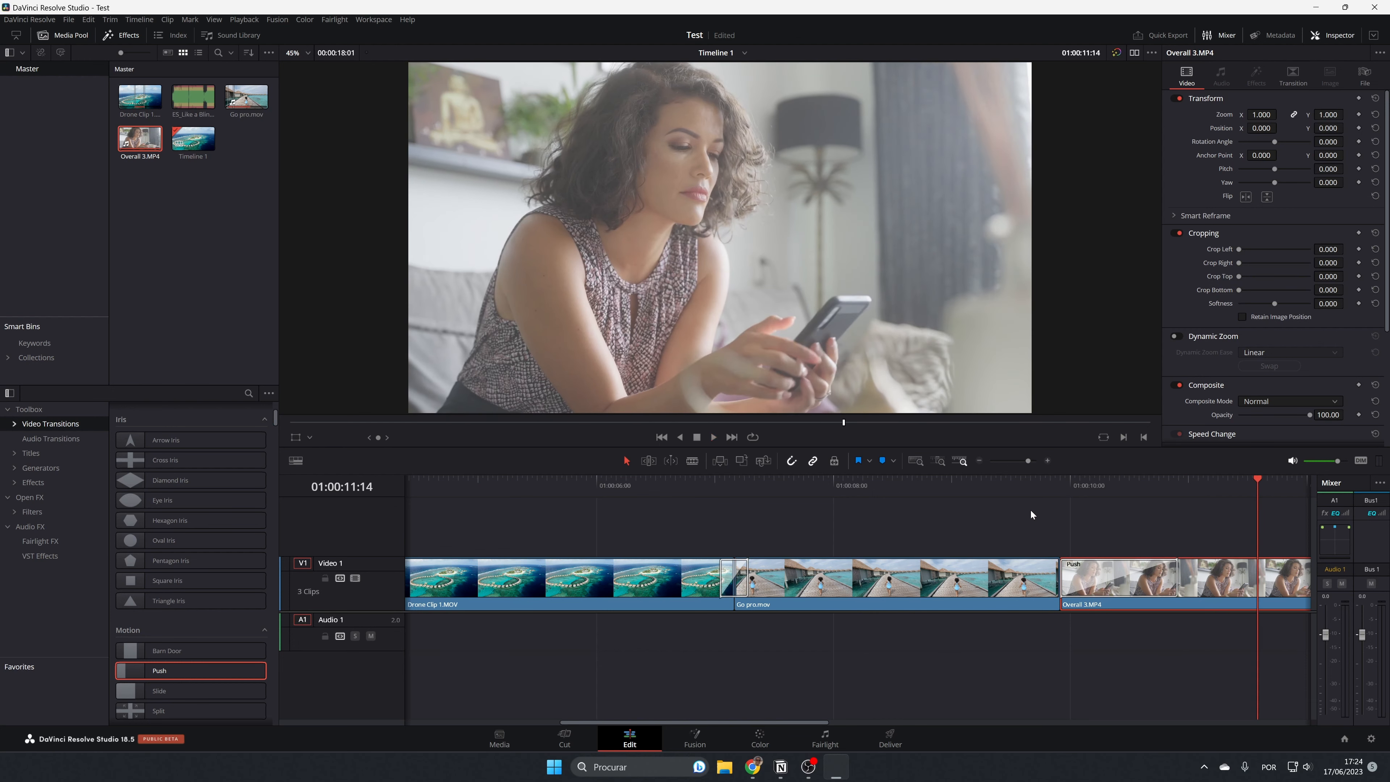
{"action": "key", "text": "ctrl+s"}
Try Transform Zoom values of 0.870 and 1.780 on Overall 3.MP4, resetting Zoom to its default after each.
{"action": "left_click", "coordinate": [920, 565]}
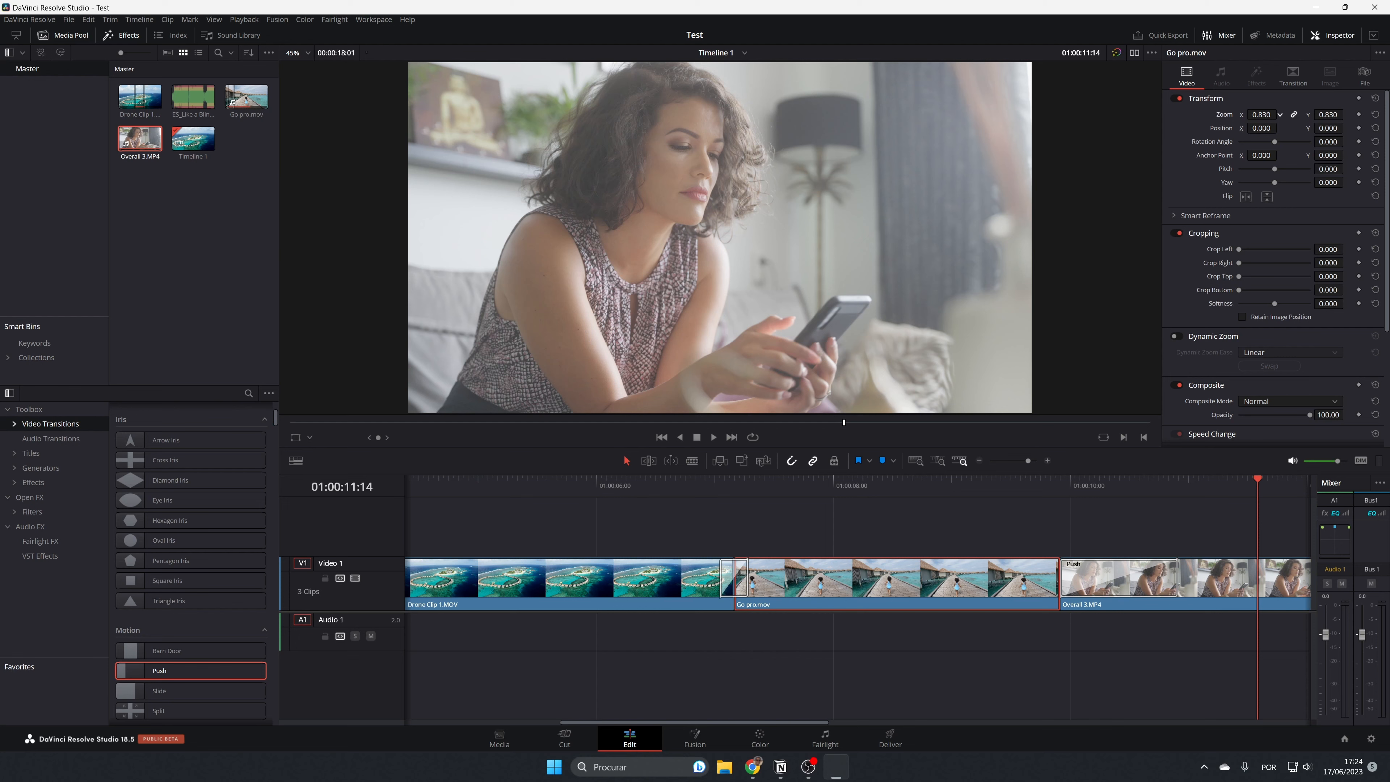
{"action": "left_click", "coordinate": [1228, 574]}
{"action": "mouse_move", "coordinate": [1262, 115]}
{"action": "left_mouse_down"}
{"action": "mouse_move", "coordinate": [1194, 116]}
{"action": "mouse_move", "coordinate": [1262, 114]}
{"action": "left_mouse_up"}
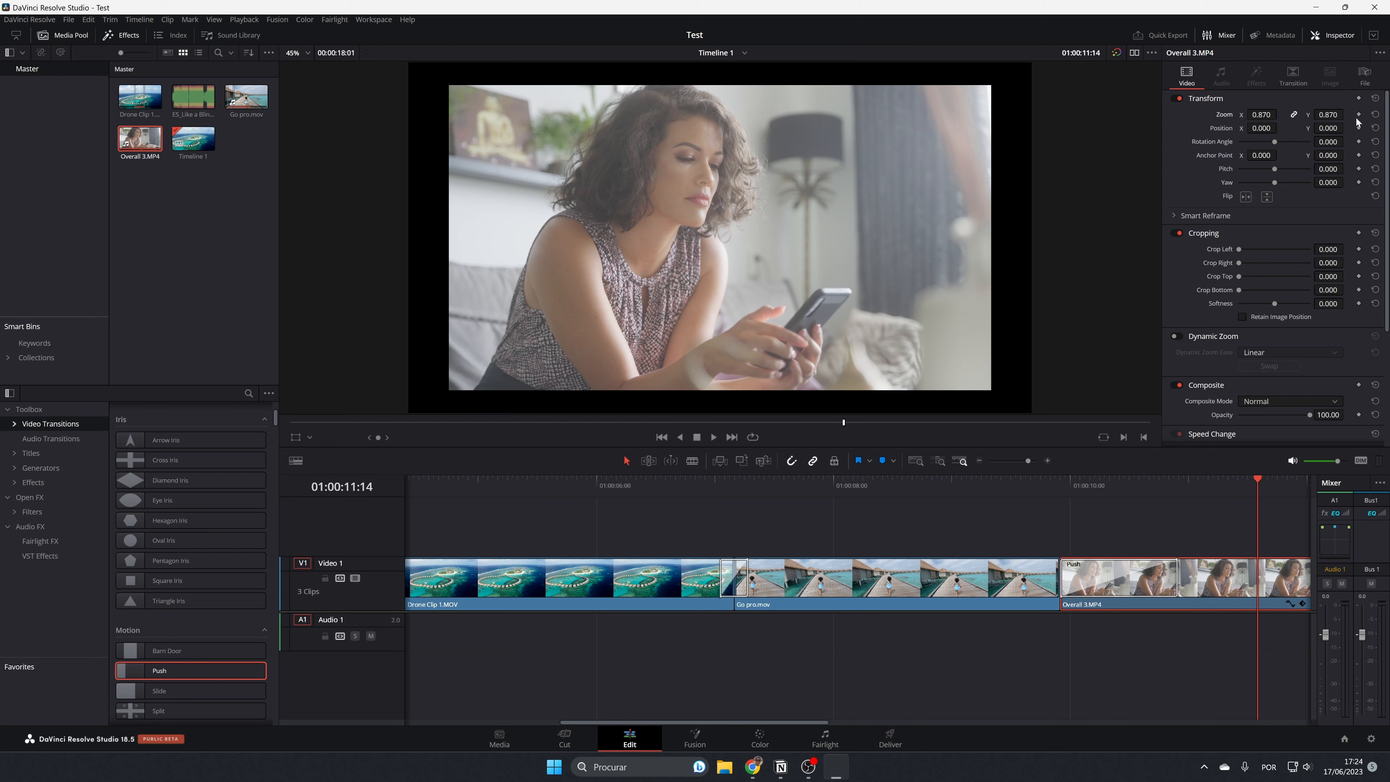
{"action": "left_click", "coordinate": [1376, 115]}
{"action": "left_click_drag", "start_coordinate": [1254, 114], "coordinate": [1253, 115]}
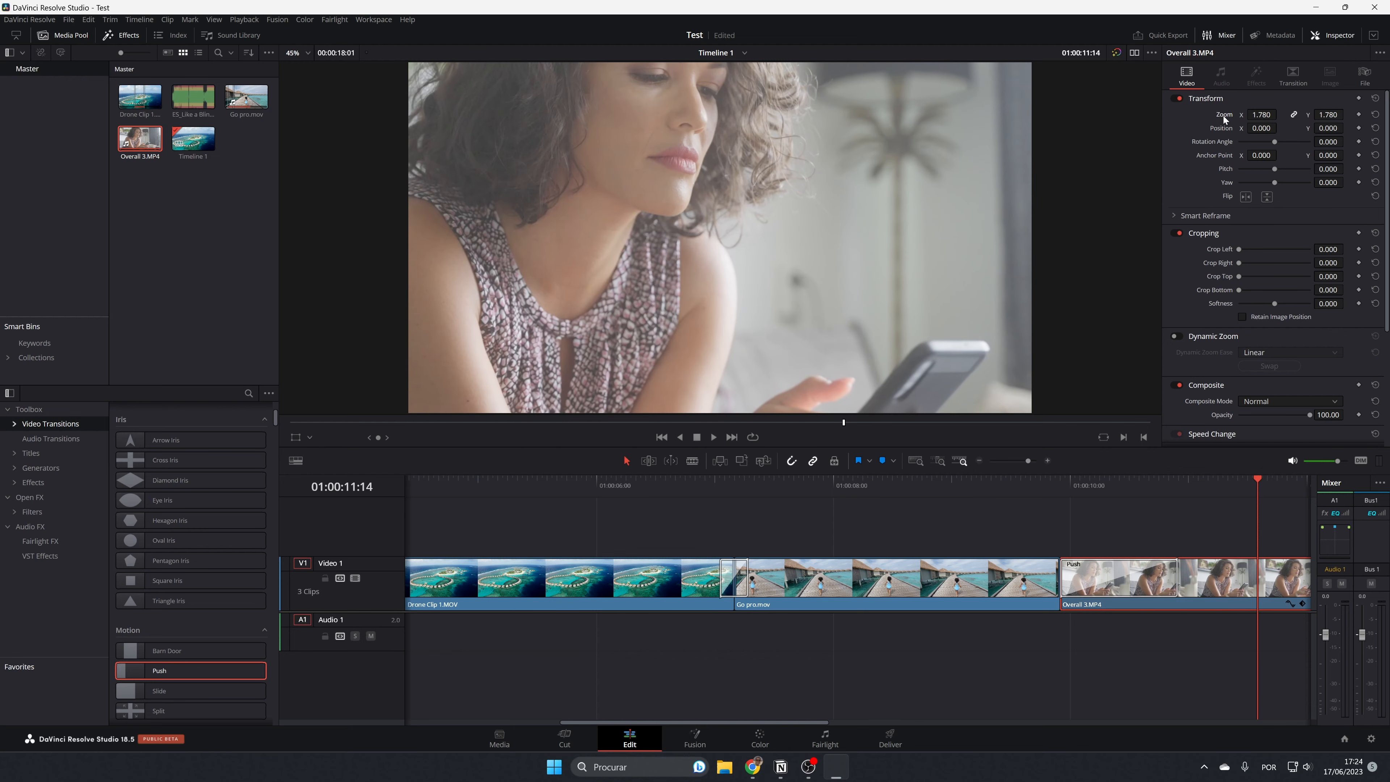
{"action": "double_click", "coordinate": [1224, 117]}
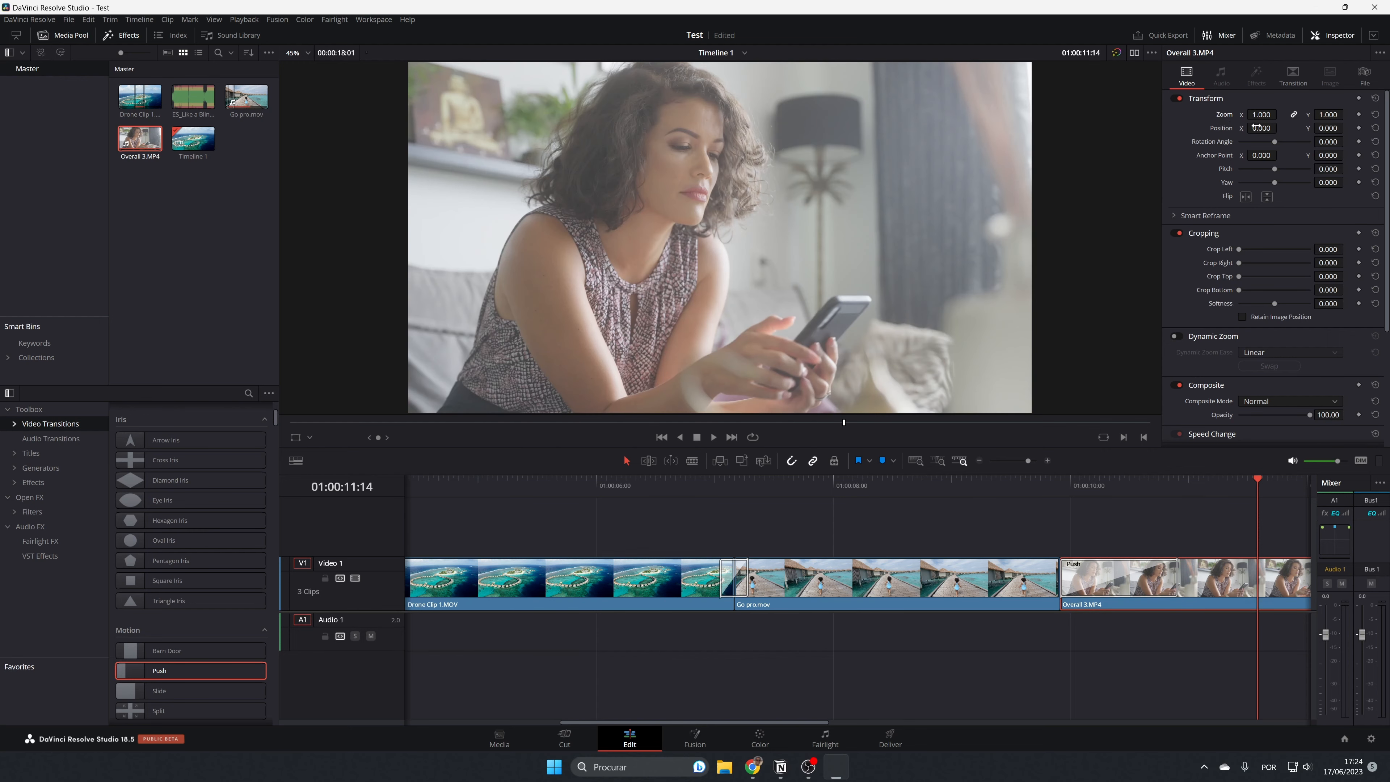
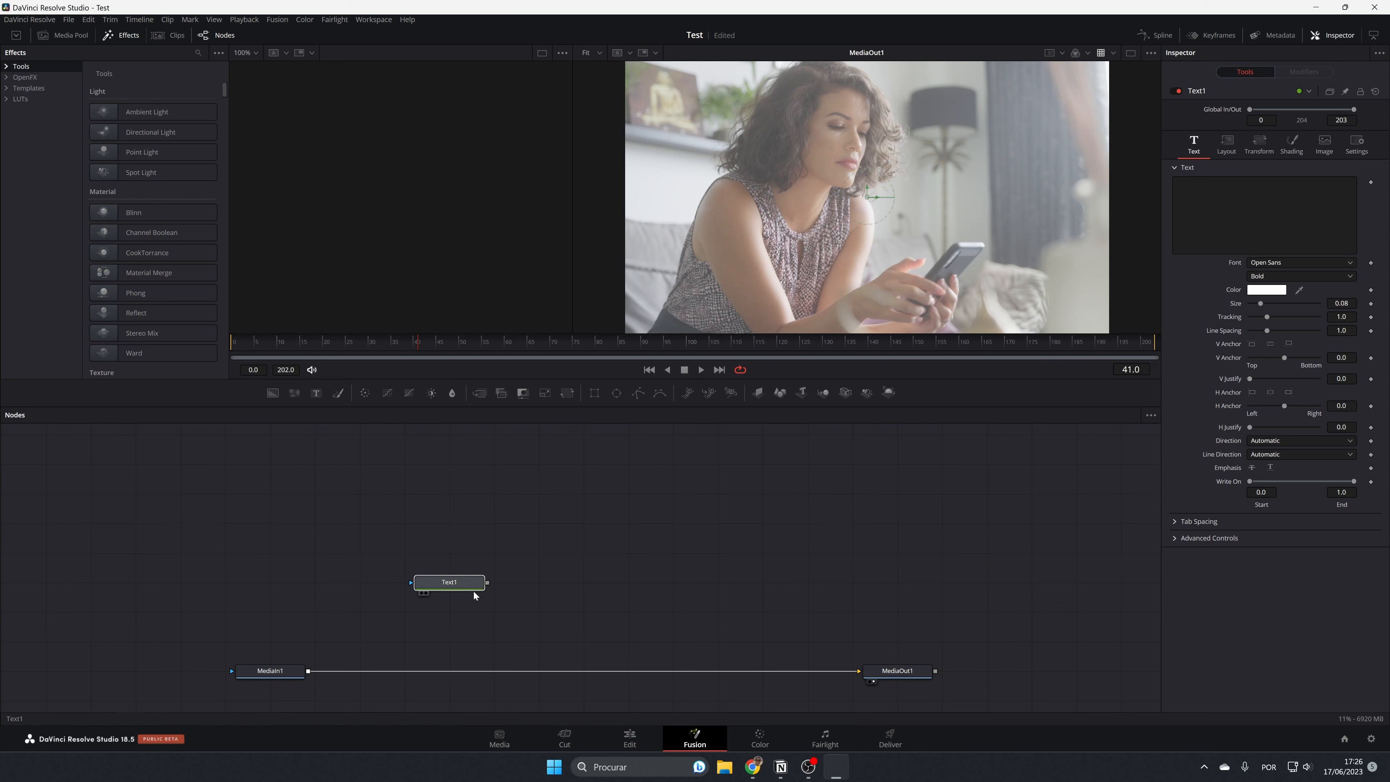
Merge the Text1 node over MediaIn1 in the node graph and enter "Some Text" as its content.
{"action": "left_click_drag", "start_coordinate": [487, 583], "coordinate": [309, 674]}
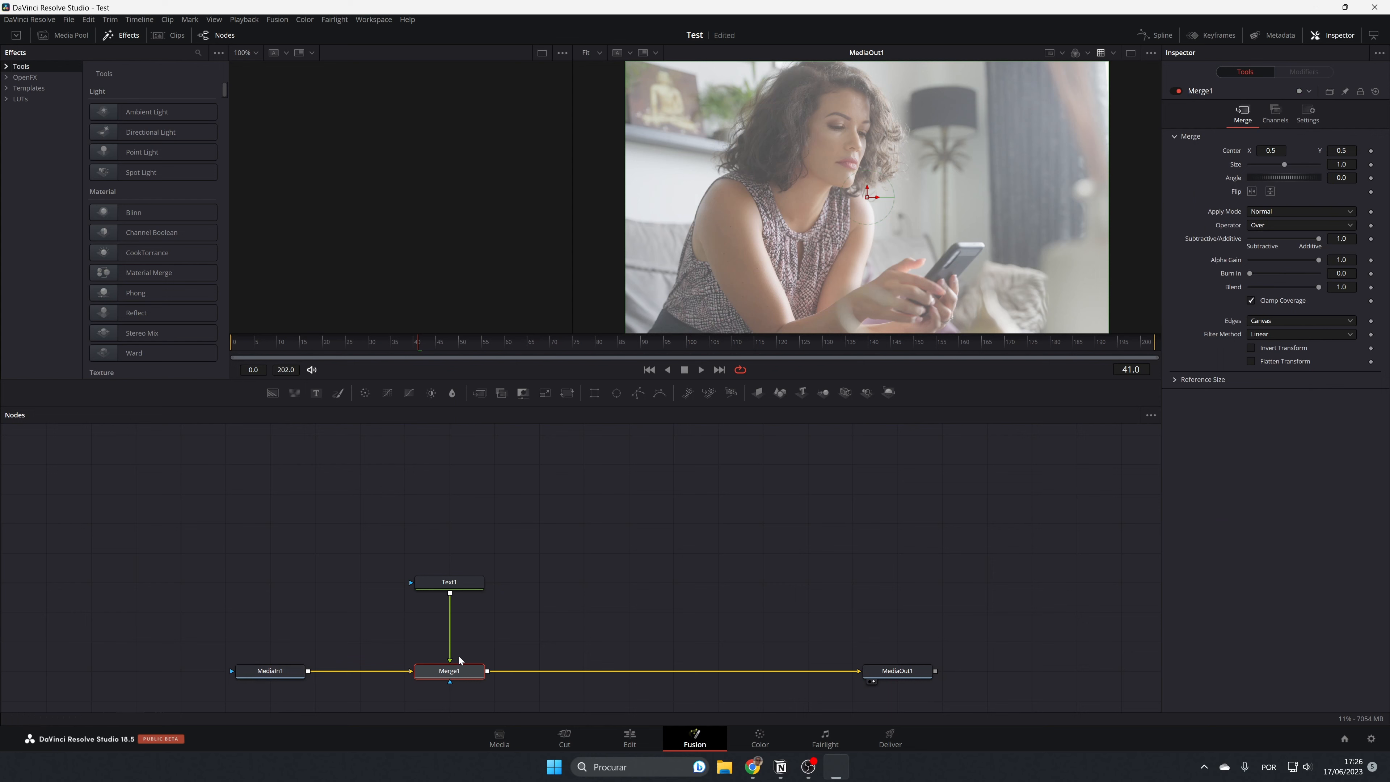
{"action": "left_click", "coordinate": [447, 582]}
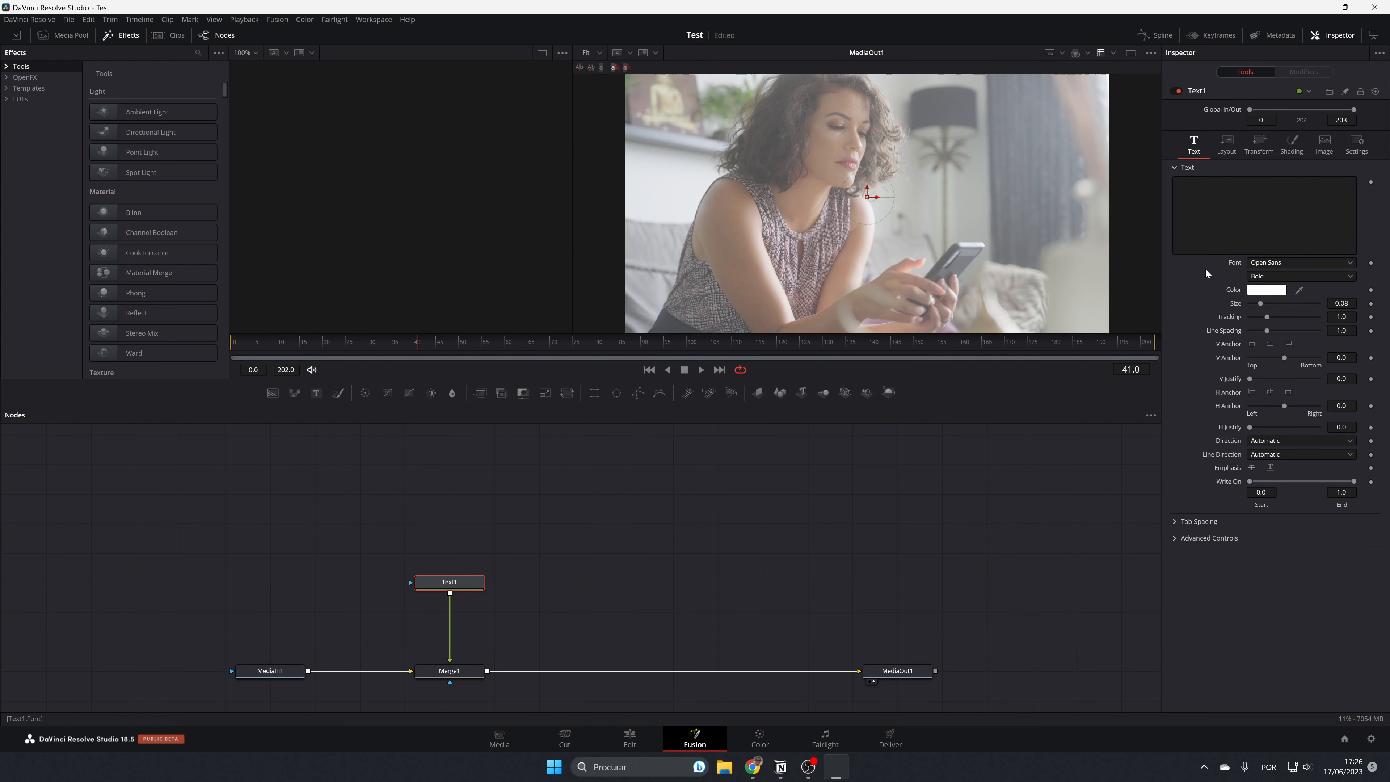
{"action": "type", "text": "Som"}
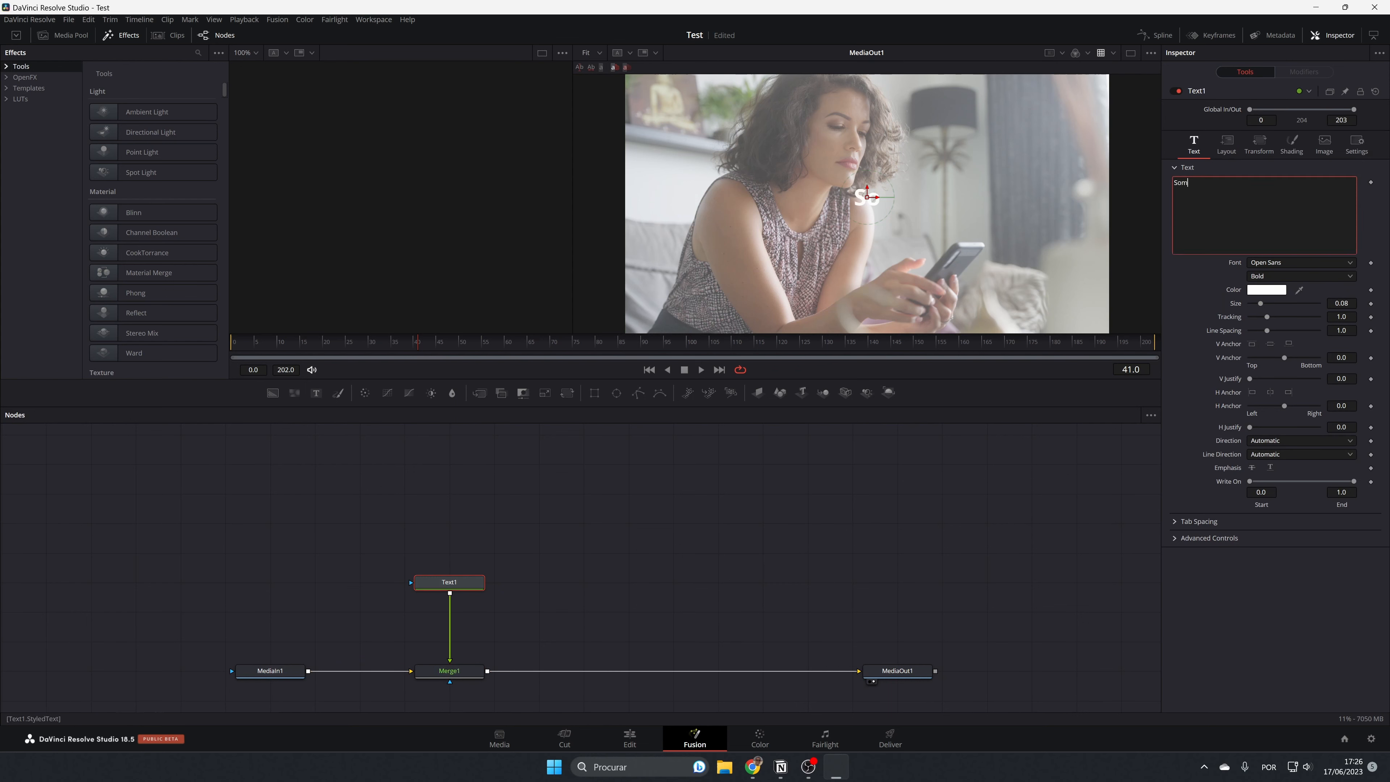
{"action": "type", "text": "e Text"}
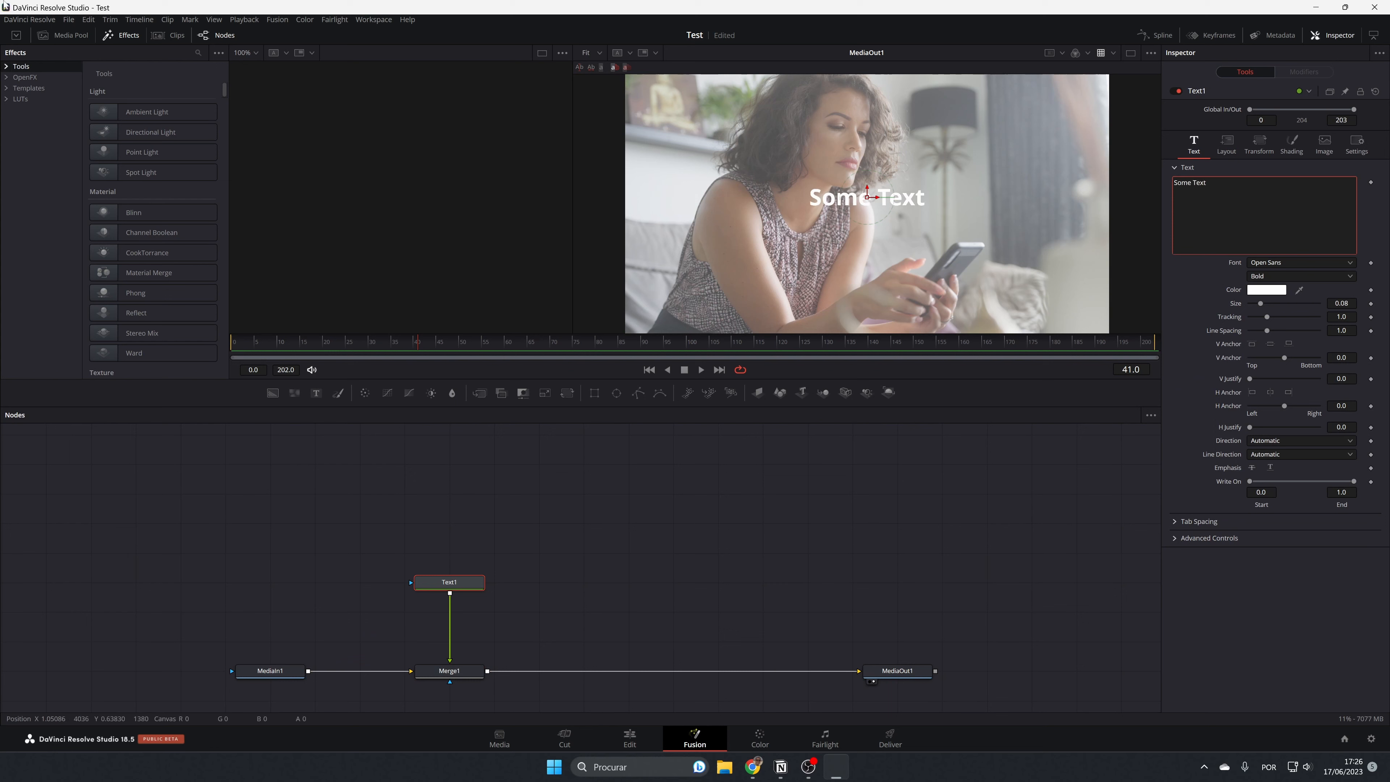
Set the color of "Some Text" to orange #ffaa00 and save the project.
{"action": "left_click", "coordinate": [1267, 290]}
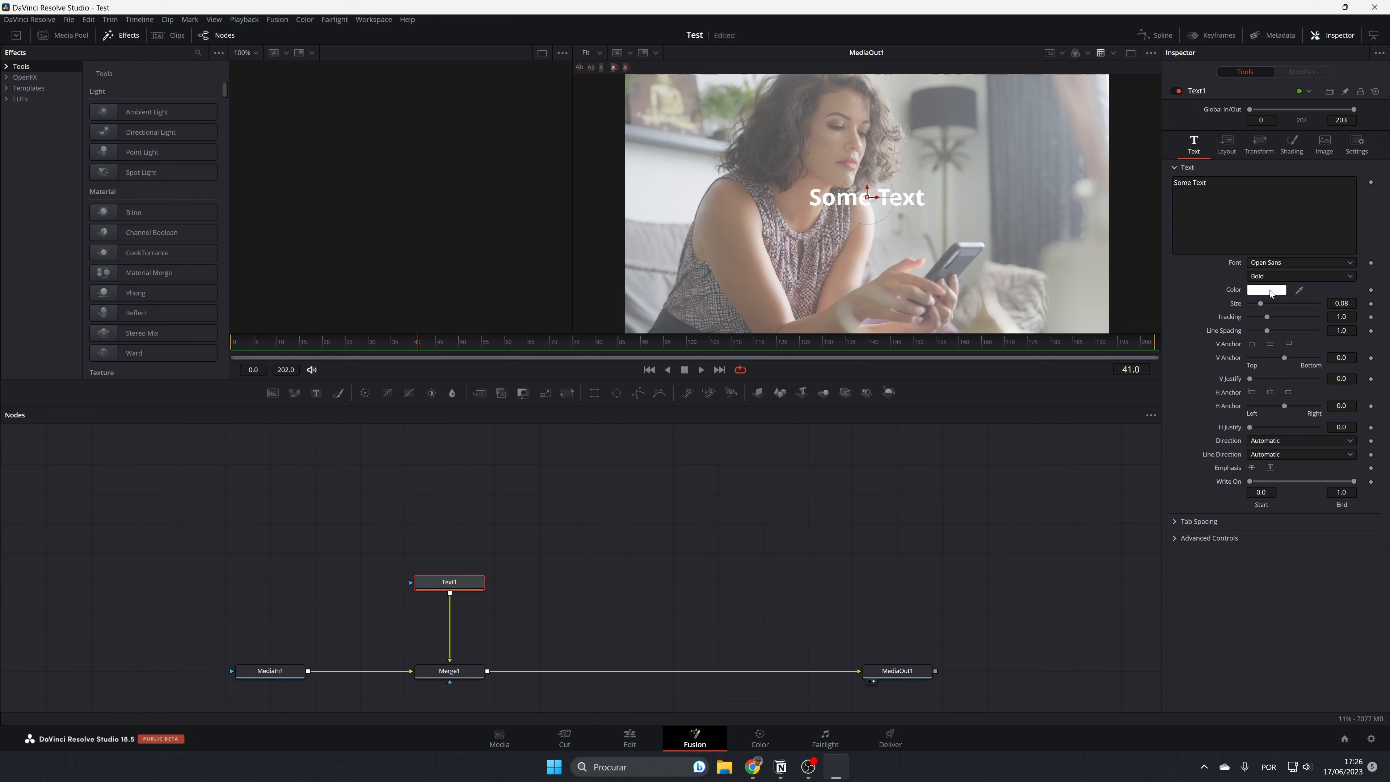
{"action": "left_click", "coordinate": [637, 333]}
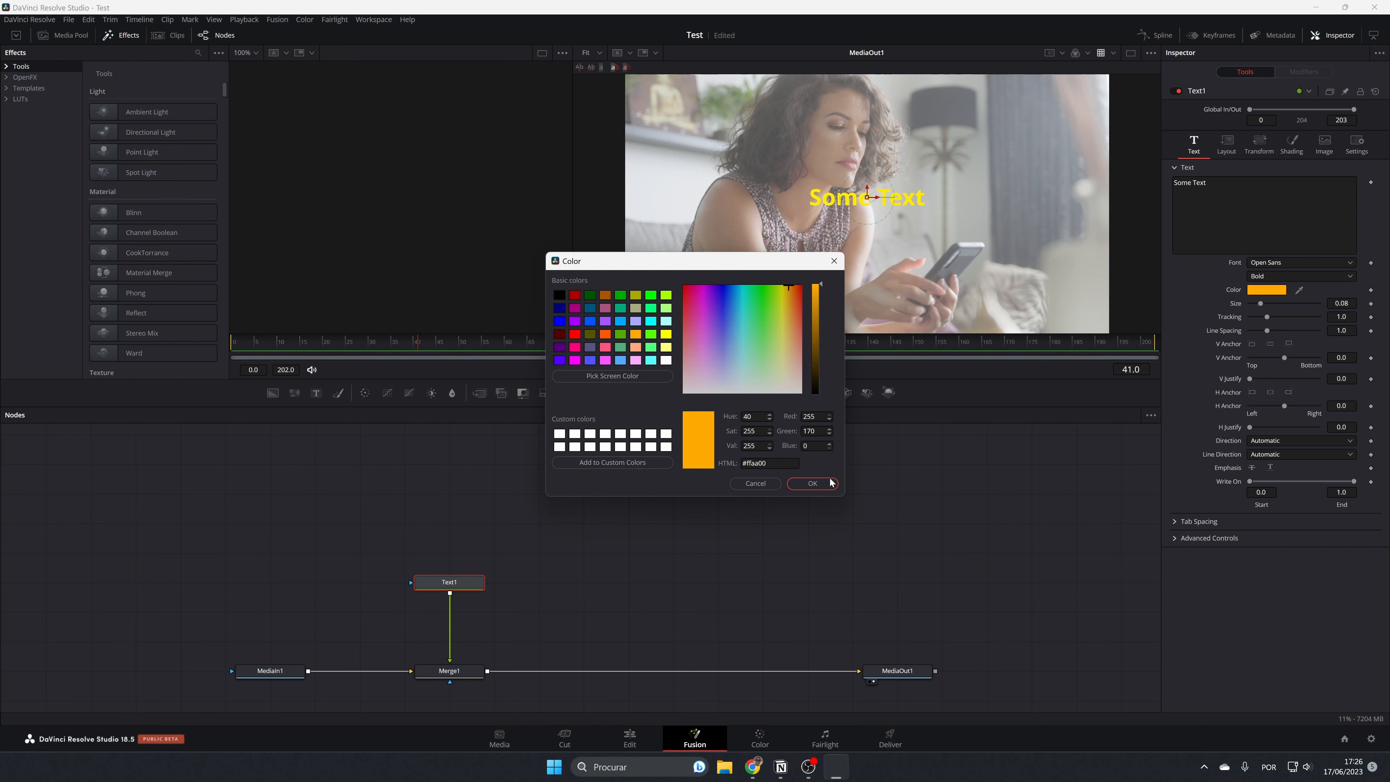
{"action": "left_click", "coordinate": [813, 483]}
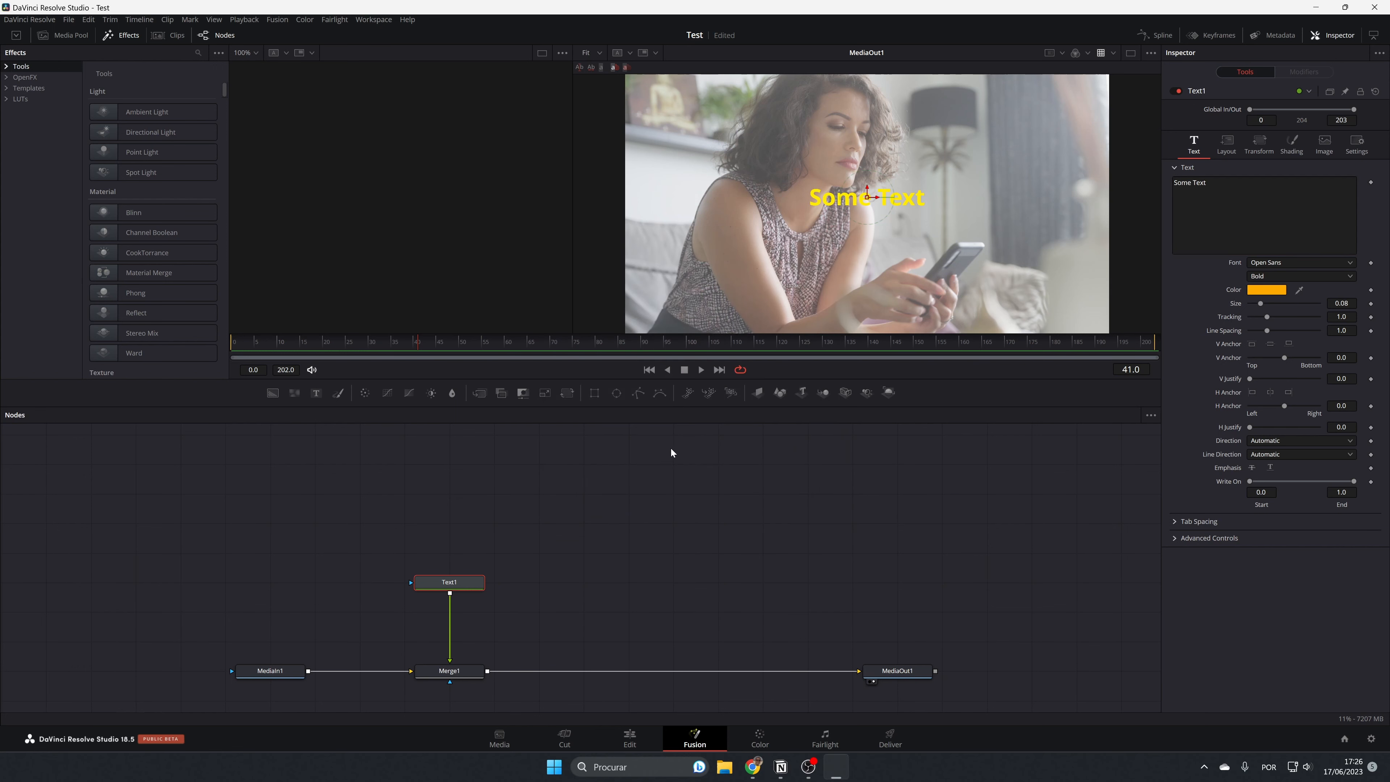
{"action": "key", "text": "ctrl+s"}
Delete the Text1 and Merge1 nodes and switch to the Color page.
{"action": "left_click_drag", "start_coordinate": [390, 538], "coordinate": [487, 709]}
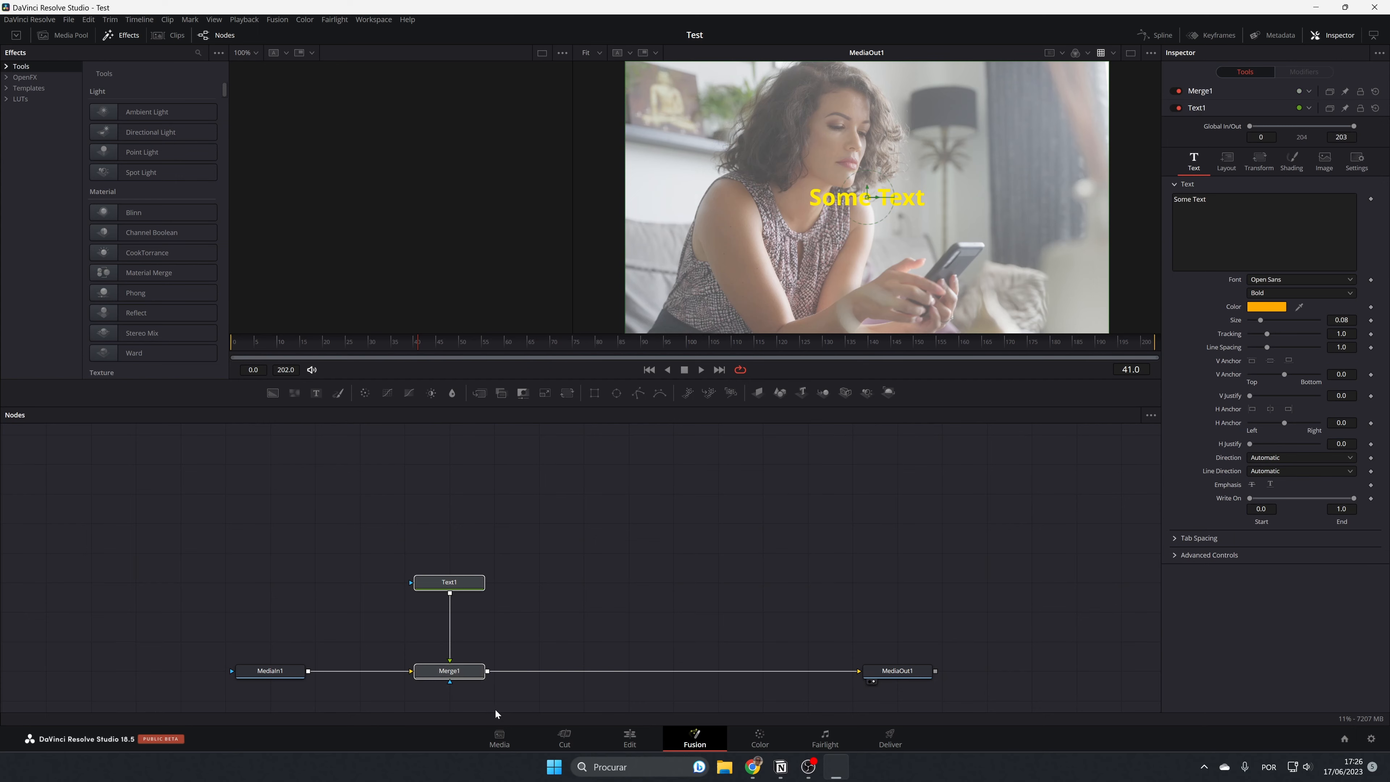
{"action": "key", "text": "Delete"}
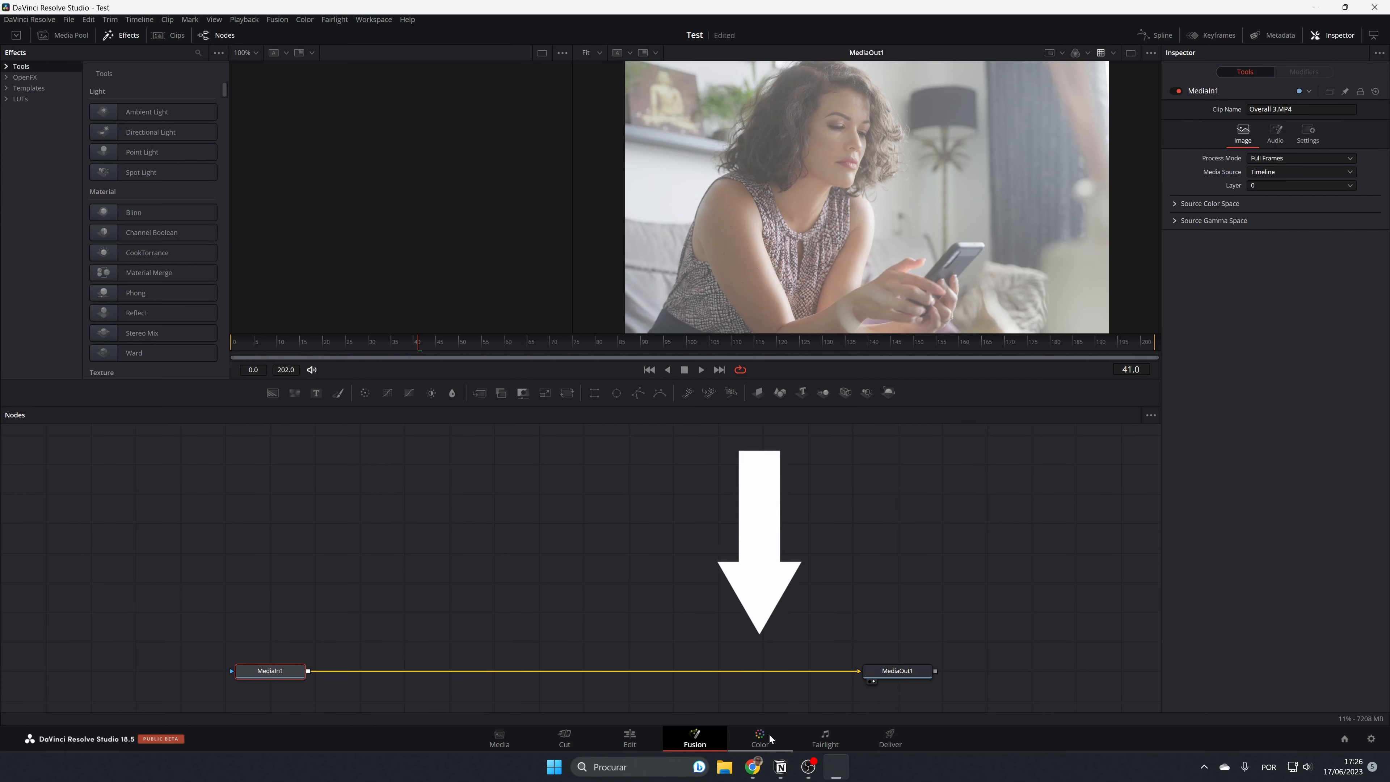
{"action": "left_click", "coordinate": [769, 737]}
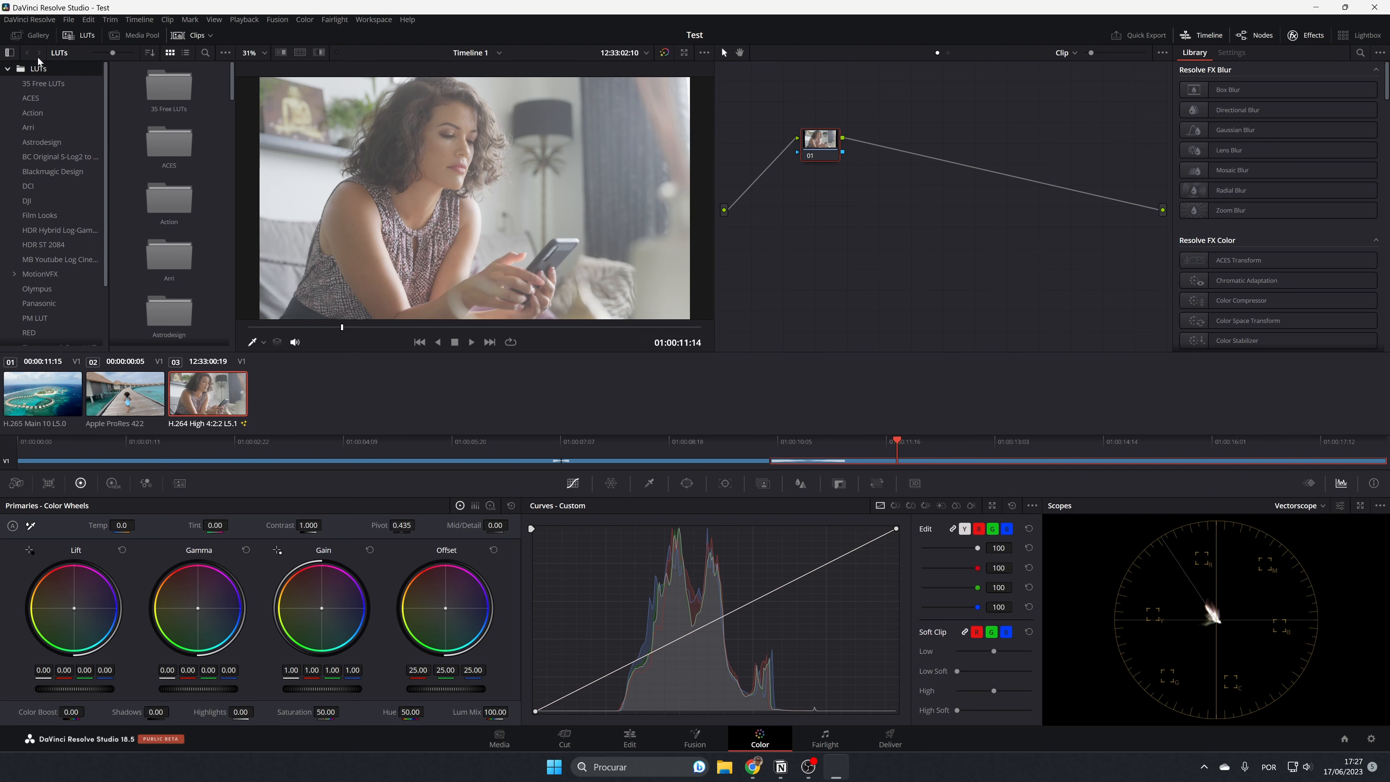
Hide and show the LUT browser, clips, timeline, node graph and effects library to see which part of the Color page each one controls.
{"action": "left_click", "coordinate": [85, 33]}
{"action": "left_click", "coordinate": [81, 38]}
{"action": "left_click", "coordinate": [178, 35]}
{"action": "left_click", "coordinate": [177, 35]}
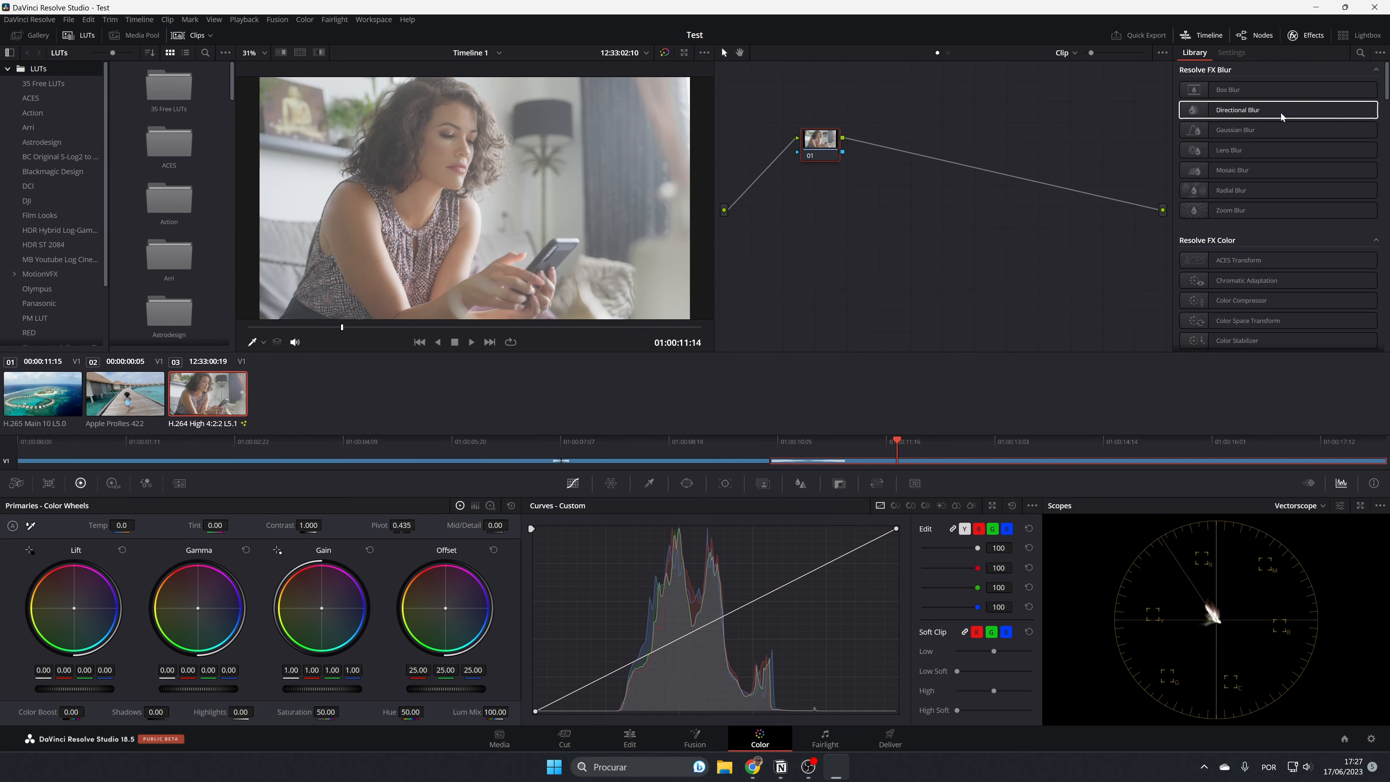
{"action": "left_click", "coordinate": [1209, 35]}
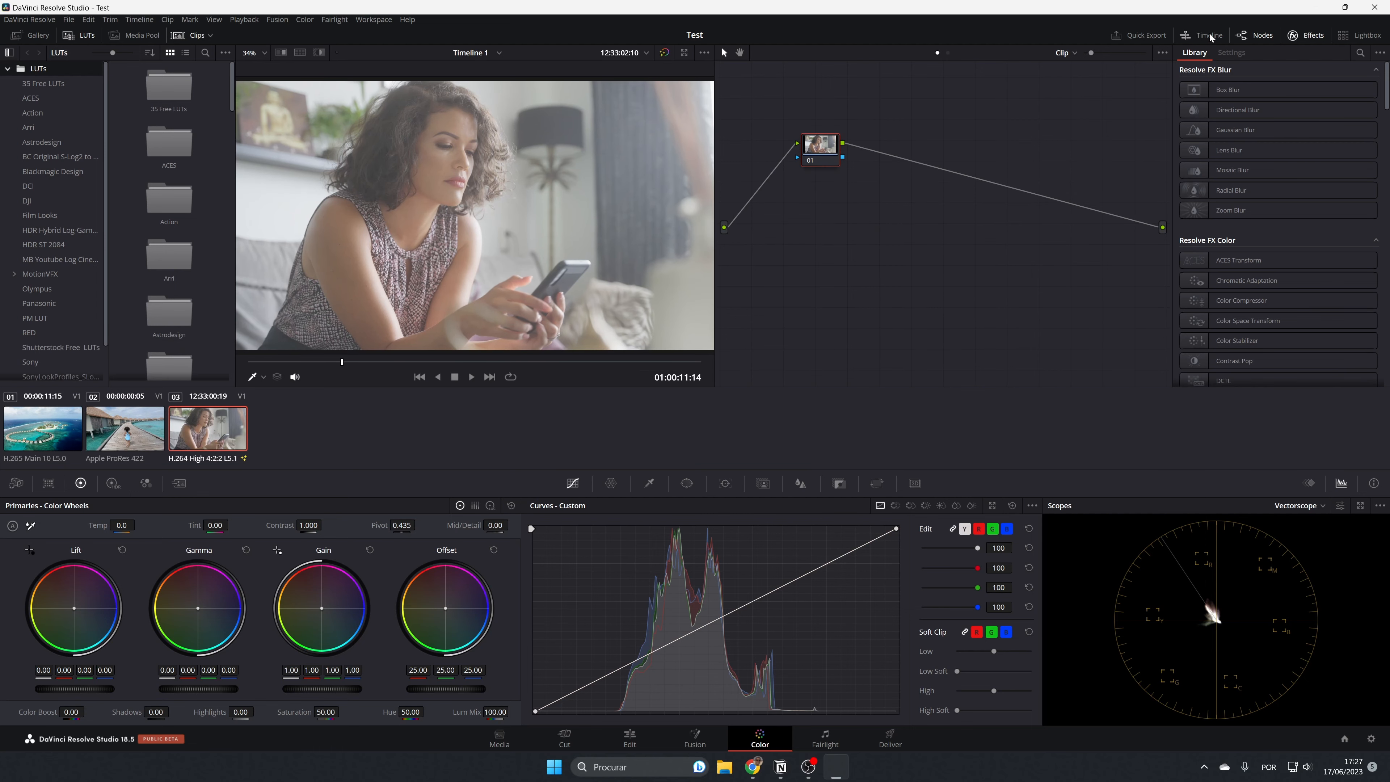
{"action": "left_click", "coordinate": [1210, 35]}
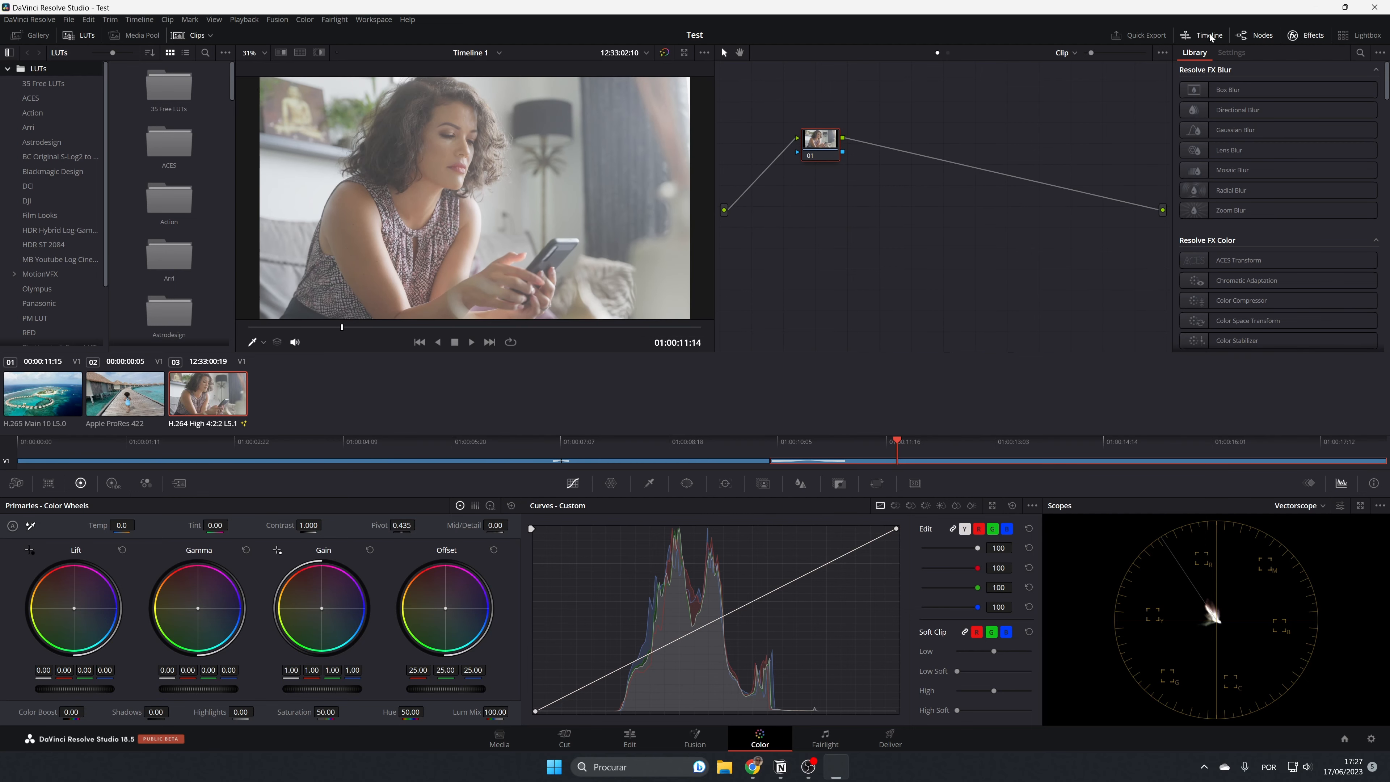
{"action": "left_click", "coordinate": [1257, 36]}
{"action": "left_click", "coordinate": [1257, 36]}
{"action": "left_click", "coordinate": [193, 36]}
{"action": "left_click", "coordinate": [193, 37]}
{"action": "left_click", "coordinate": [206, 37]}
{"action": "left_click", "coordinate": [208, 36]}
{"action": "left_click", "coordinate": [1314, 38]}
{"action": "left_click", "coordinate": [1314, 38]}
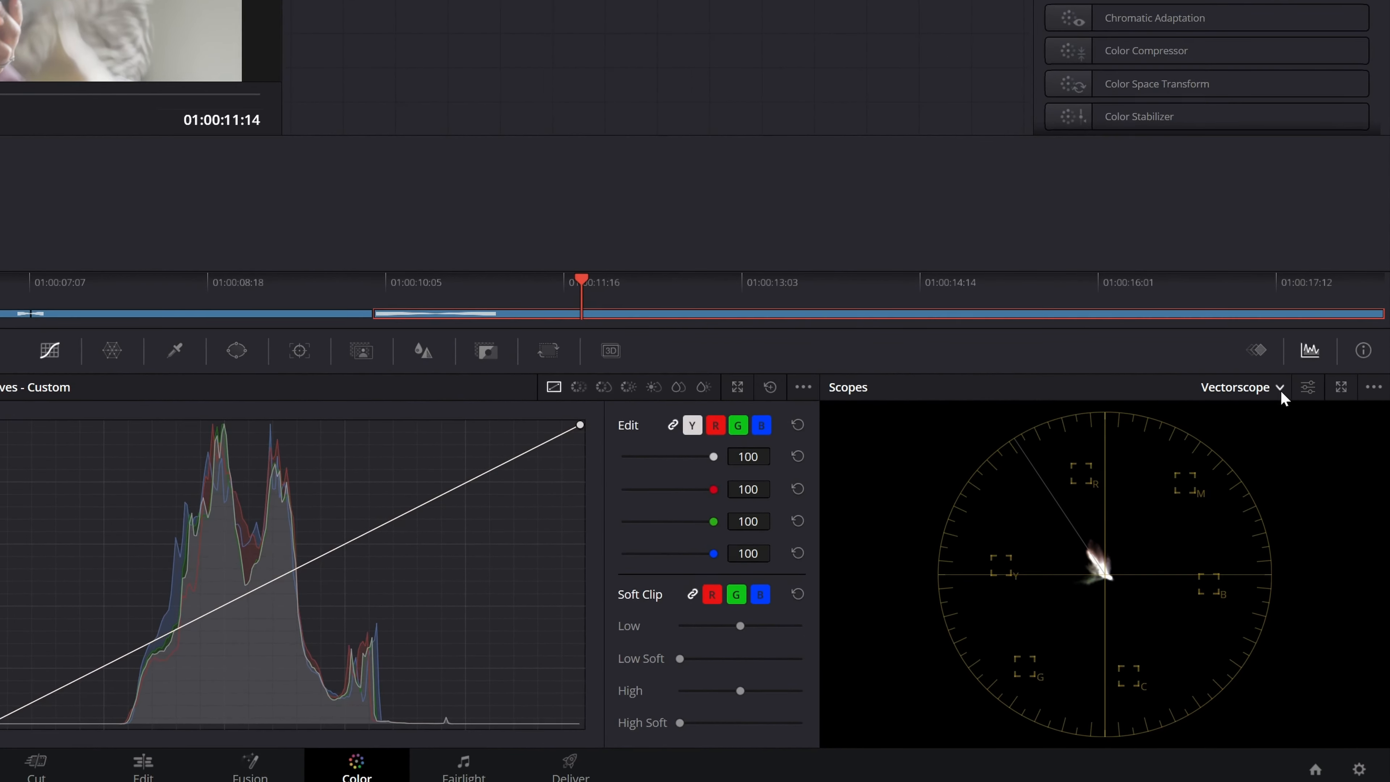
Compare the current frame in the Parade, Waveform, Histogram and CIE Chromaticity scopes.
{"action": "left_click", "coordinate": [1324, 508]}
{"action": "left_click", "coordinate": [1275, 421]}
{"action": "left_click", "coordinate": [1284, 397]}
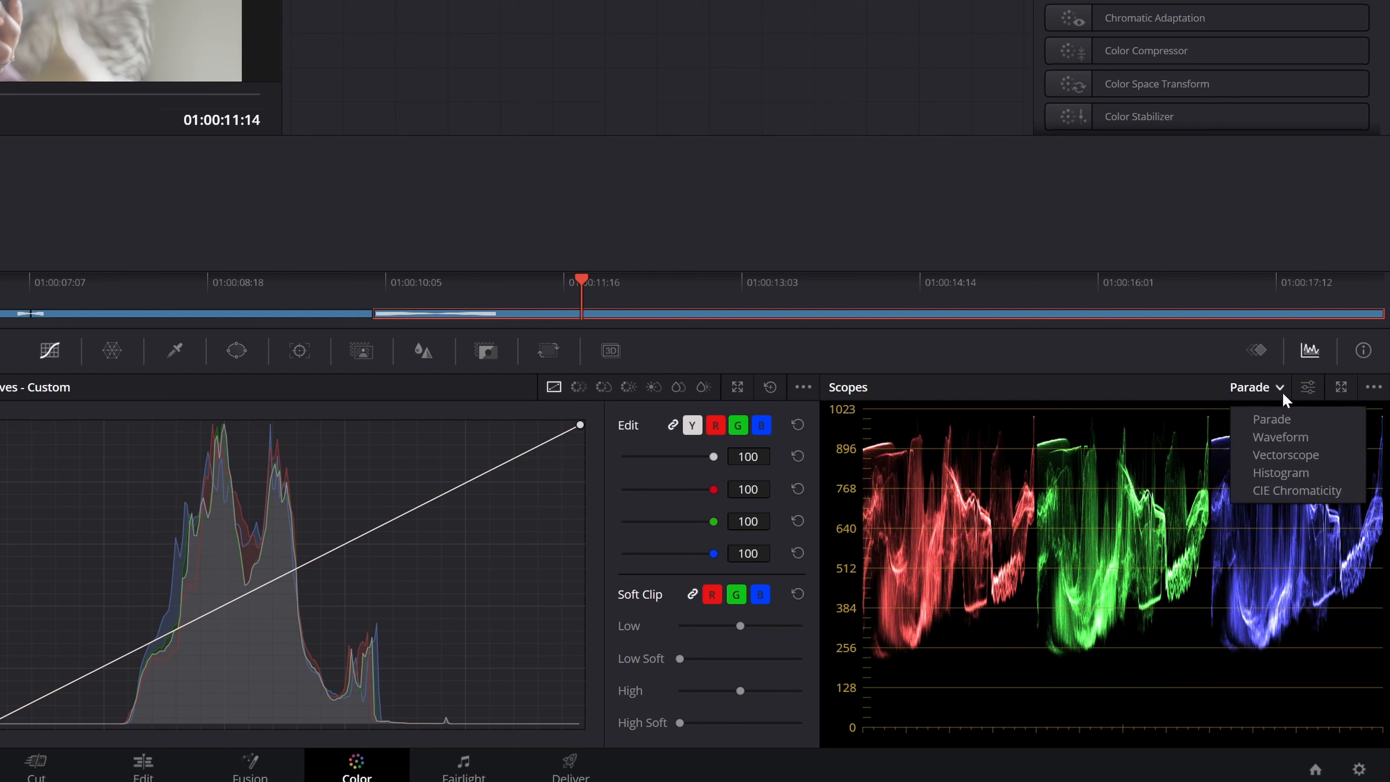
{"action": "left_click", "coordinate": [1283, 439]}
{"action": "left_click", "coordinate": [1282, 389]}
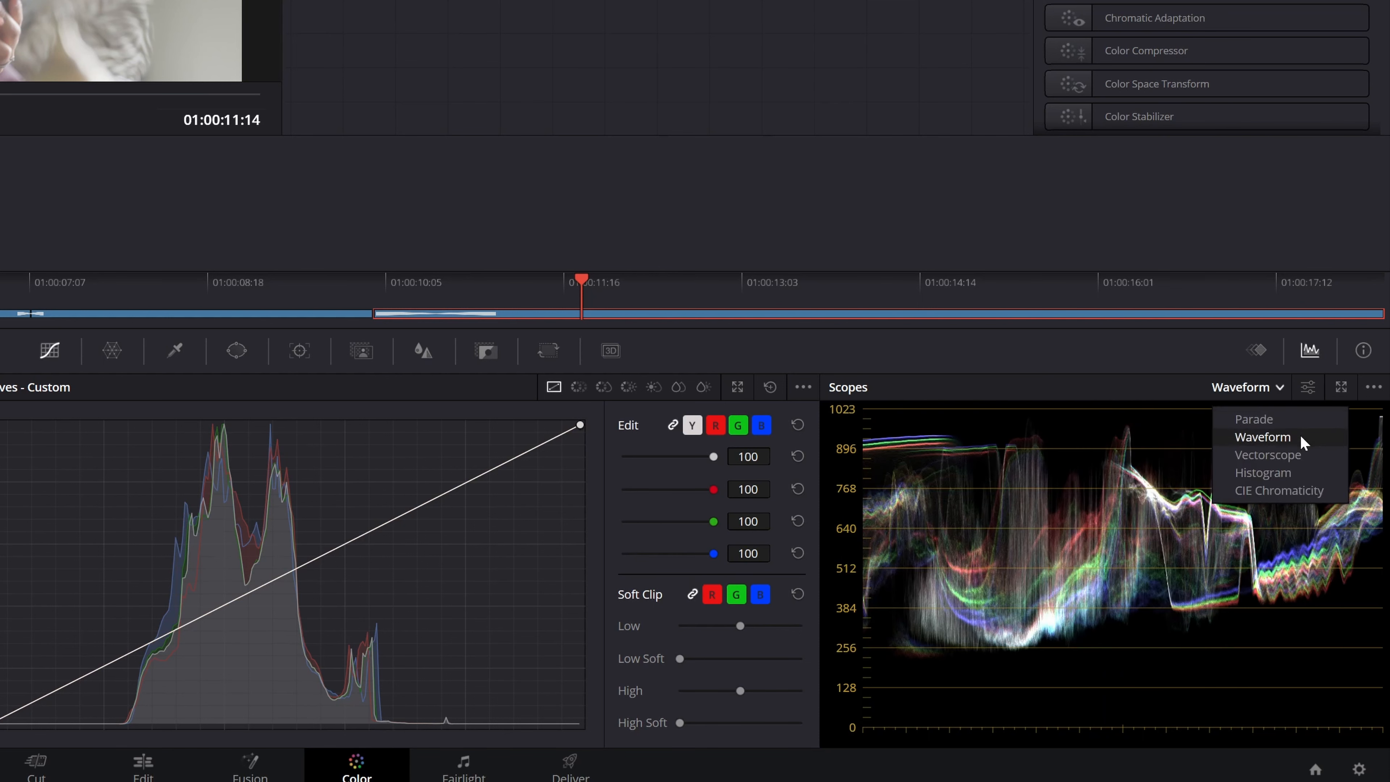
{"action": "left_click", "coordinate": [1285, 472]}
{"action": "left_click", "coordinate": [1281, 389]}
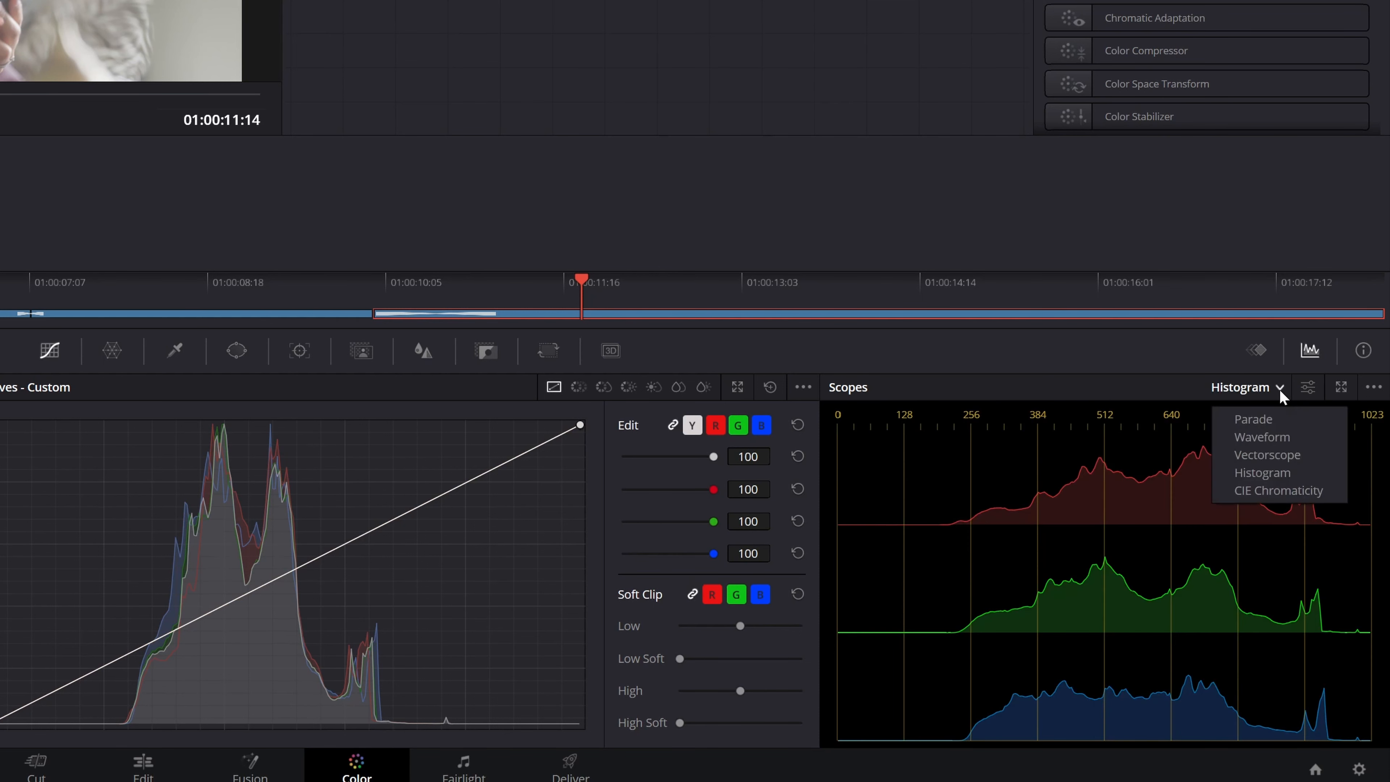
{"action": "left_click", "coordinate": [1279, 491]}
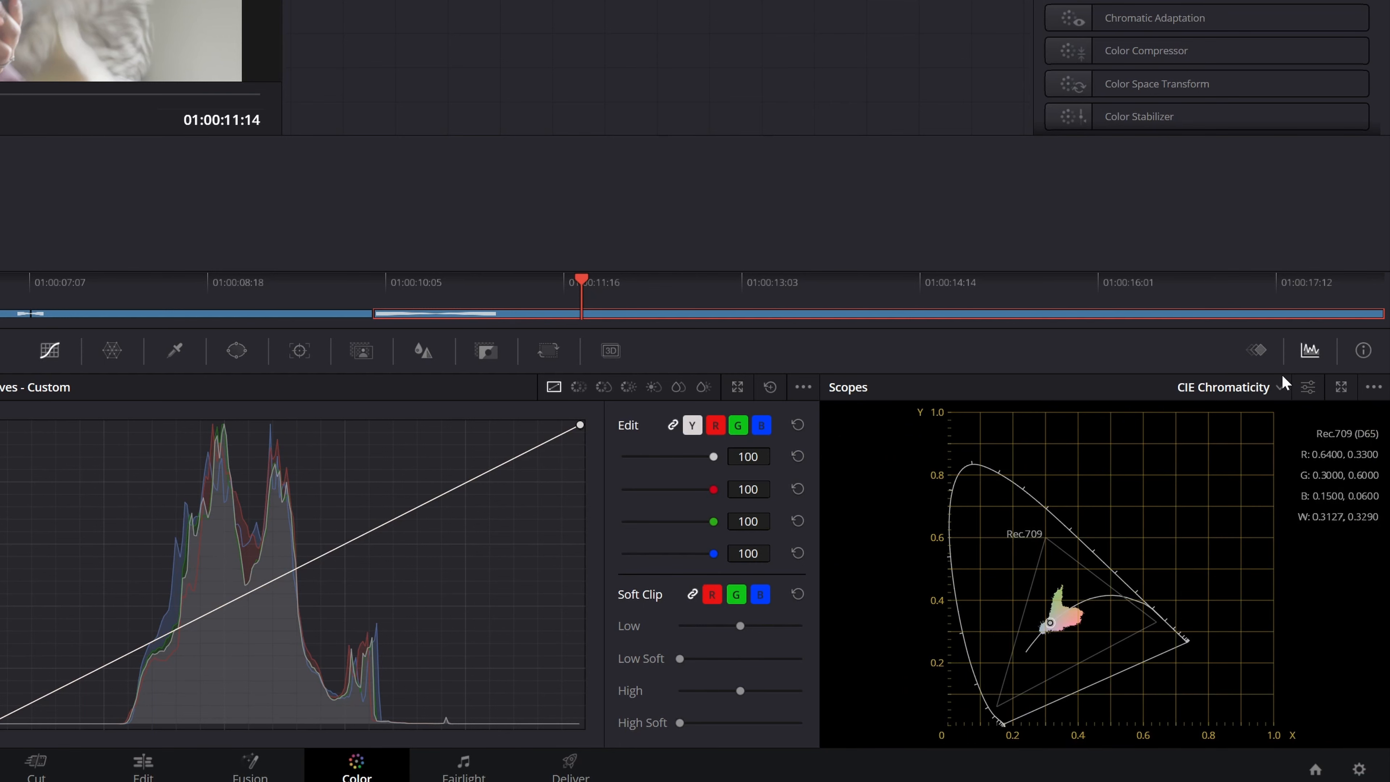
Set the scope display for the Overall 3 frame to Parade.
{"action": "left_click", "coordinate": [1281, 389]}
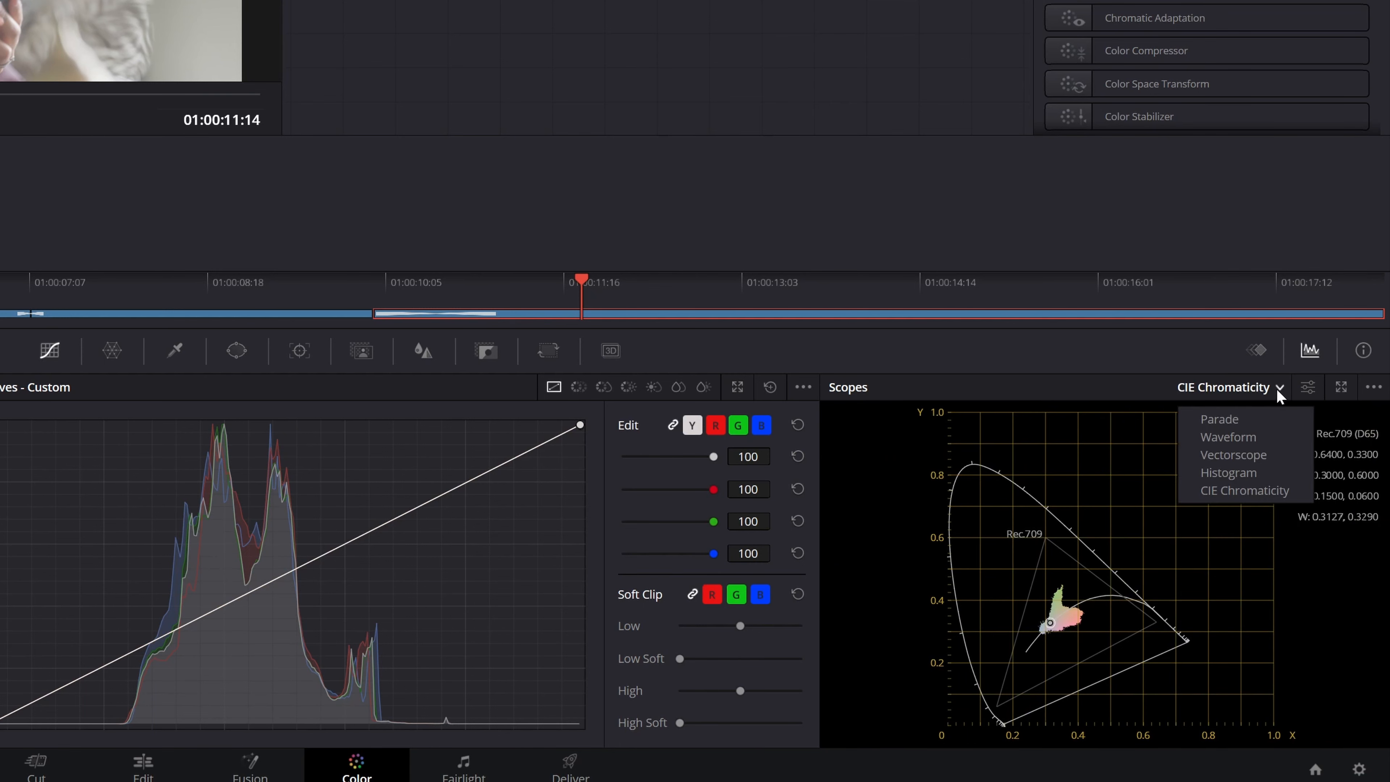
{"action": "left_click", "coordinate": [1257, 430]}
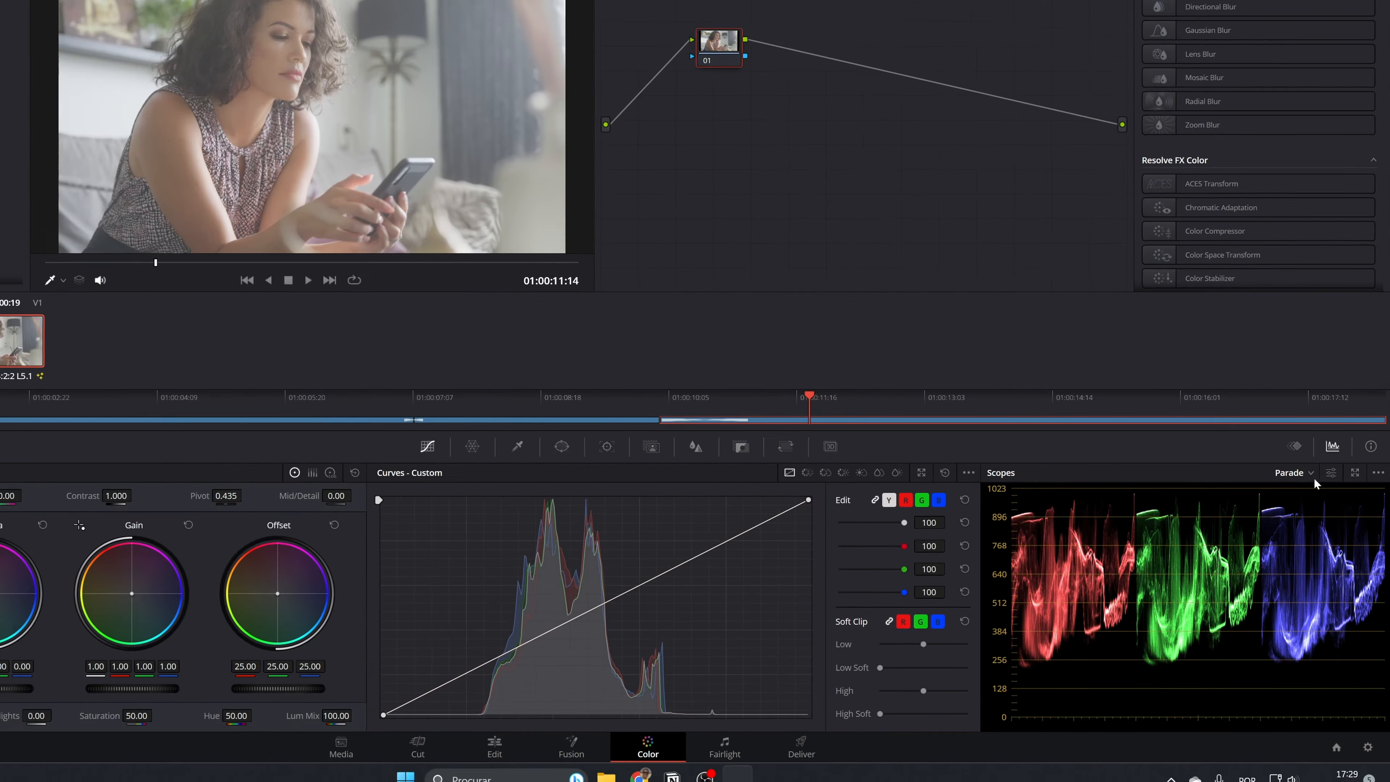
{"action": "left_click", "coordinate": [1254, 387]}
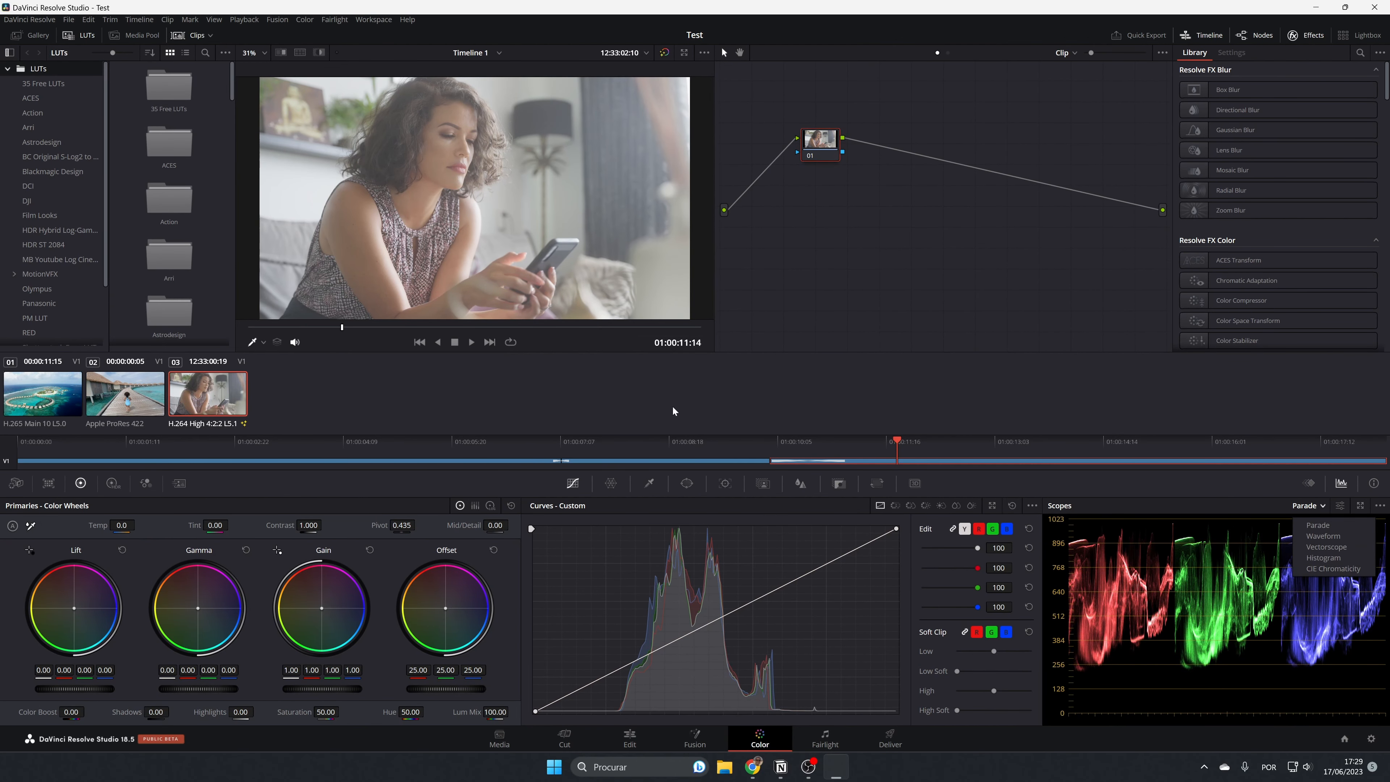
{"action": "left_click", "coordinate": [755, 403]}
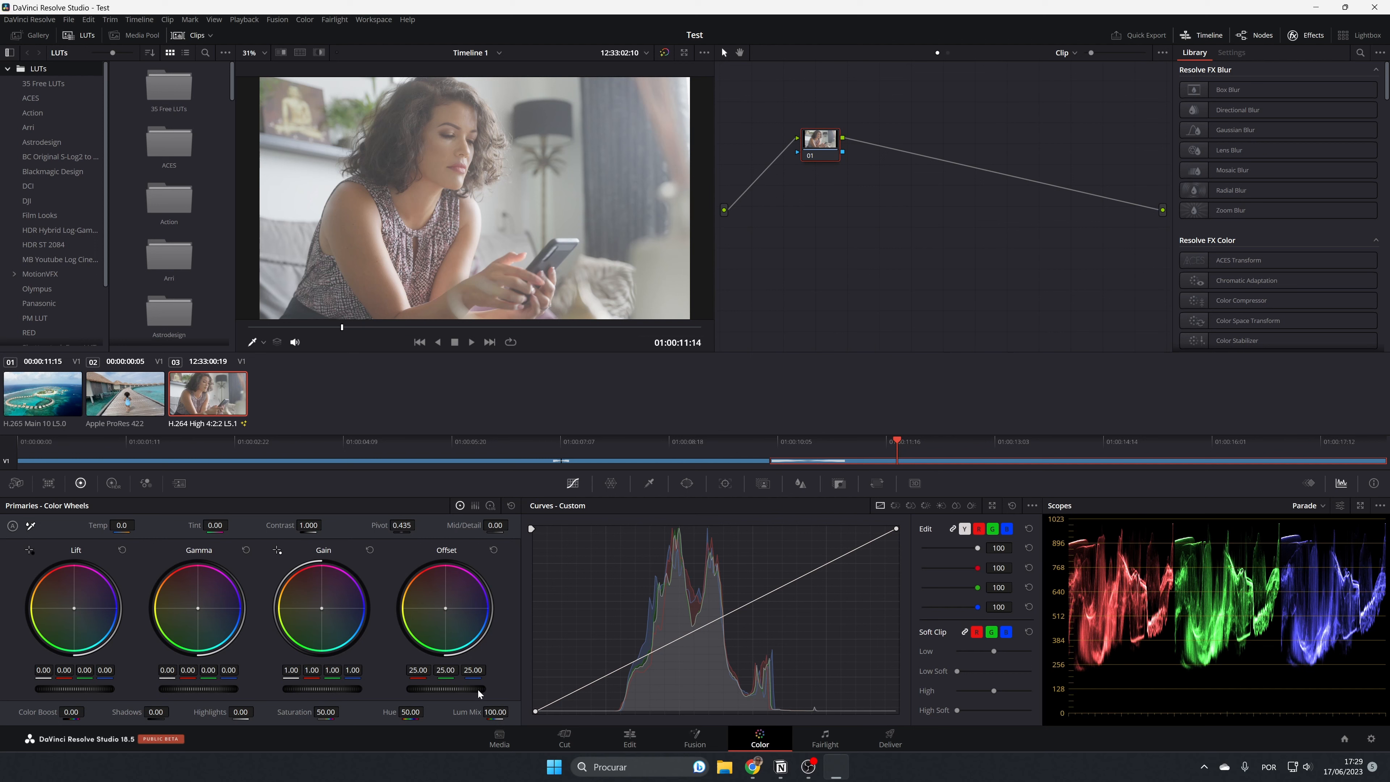
Grade the Overall 3 clip with Offset 16.20, Gain 1.05 and Lift -0.05 in the primary color wheels.
{"action": "left_click_drag", "start_coordinate": [479, 689], "coordinate": [426, 689]}
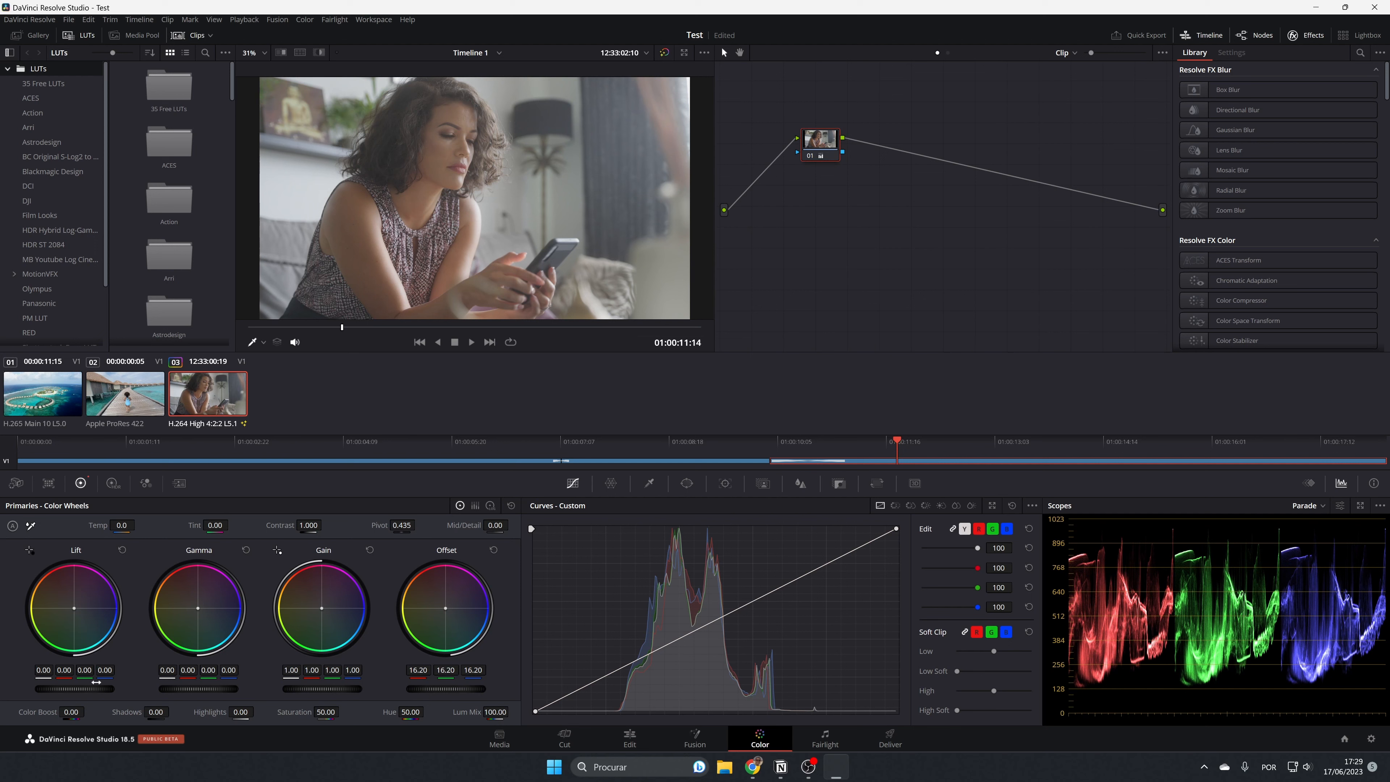
{"action": "left_click_drag", "start_coordinate": [75, 689], "coordinate": [54, 689]}
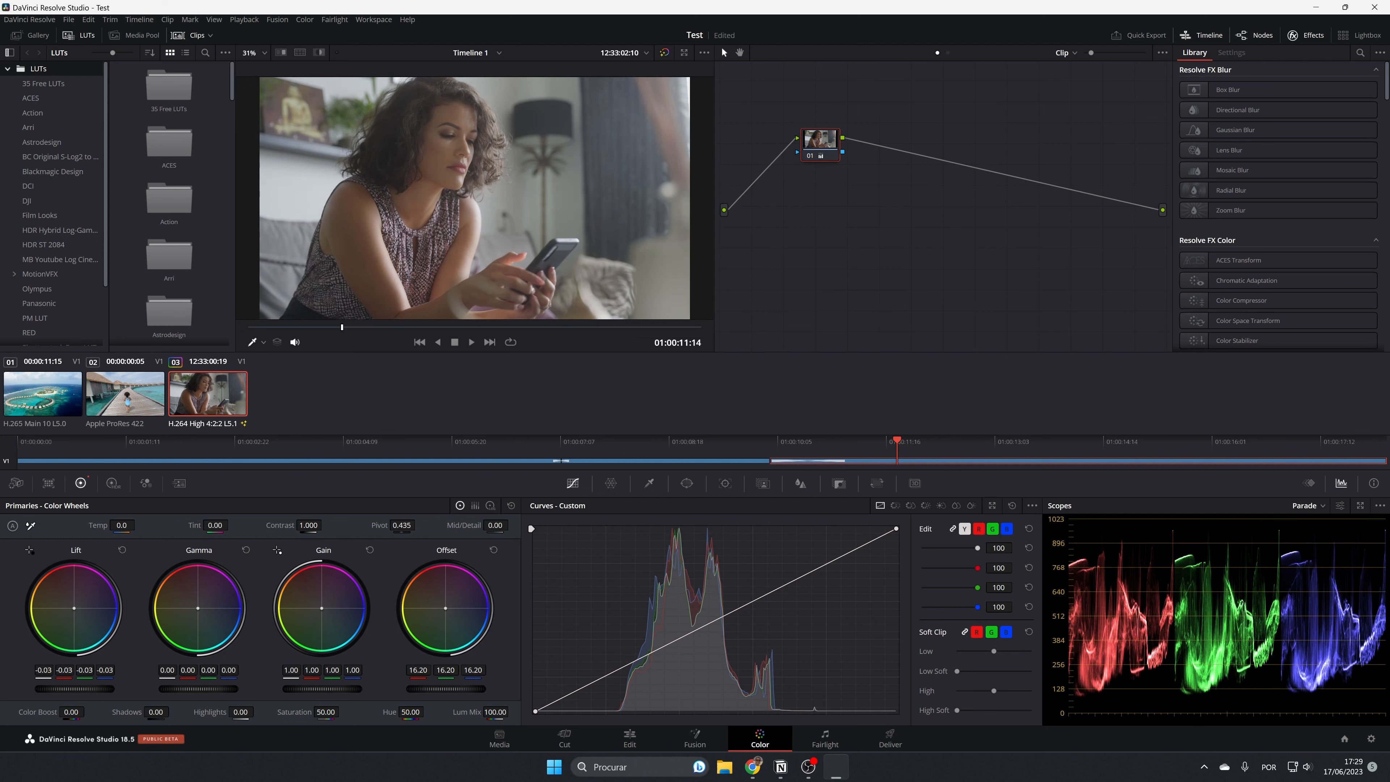
{"action": "left_click_drag", "start_coordinate": [323, 692], "coordinate": [333, 691]}
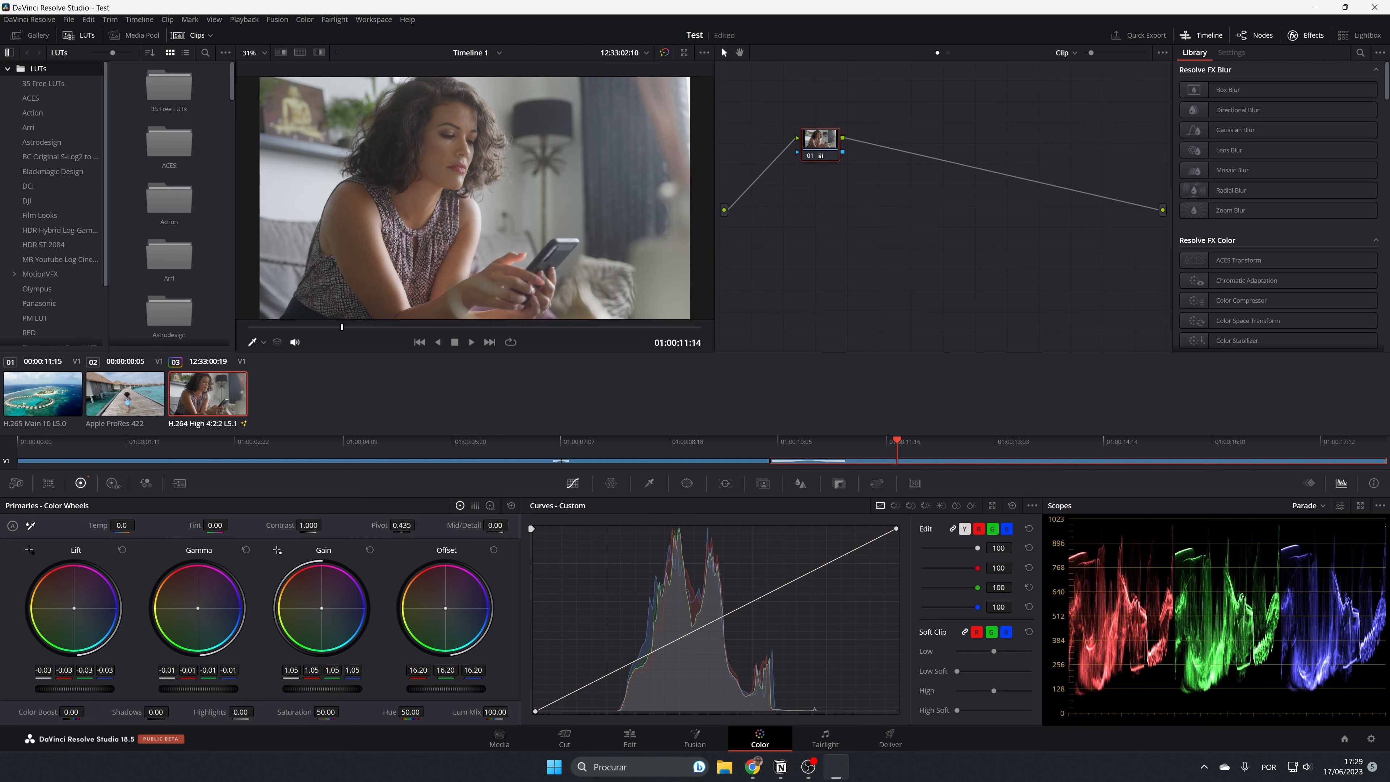
{"action": "left_click_drag", "start_coordinate": [75, 690], "coordinate": [64, 691]}
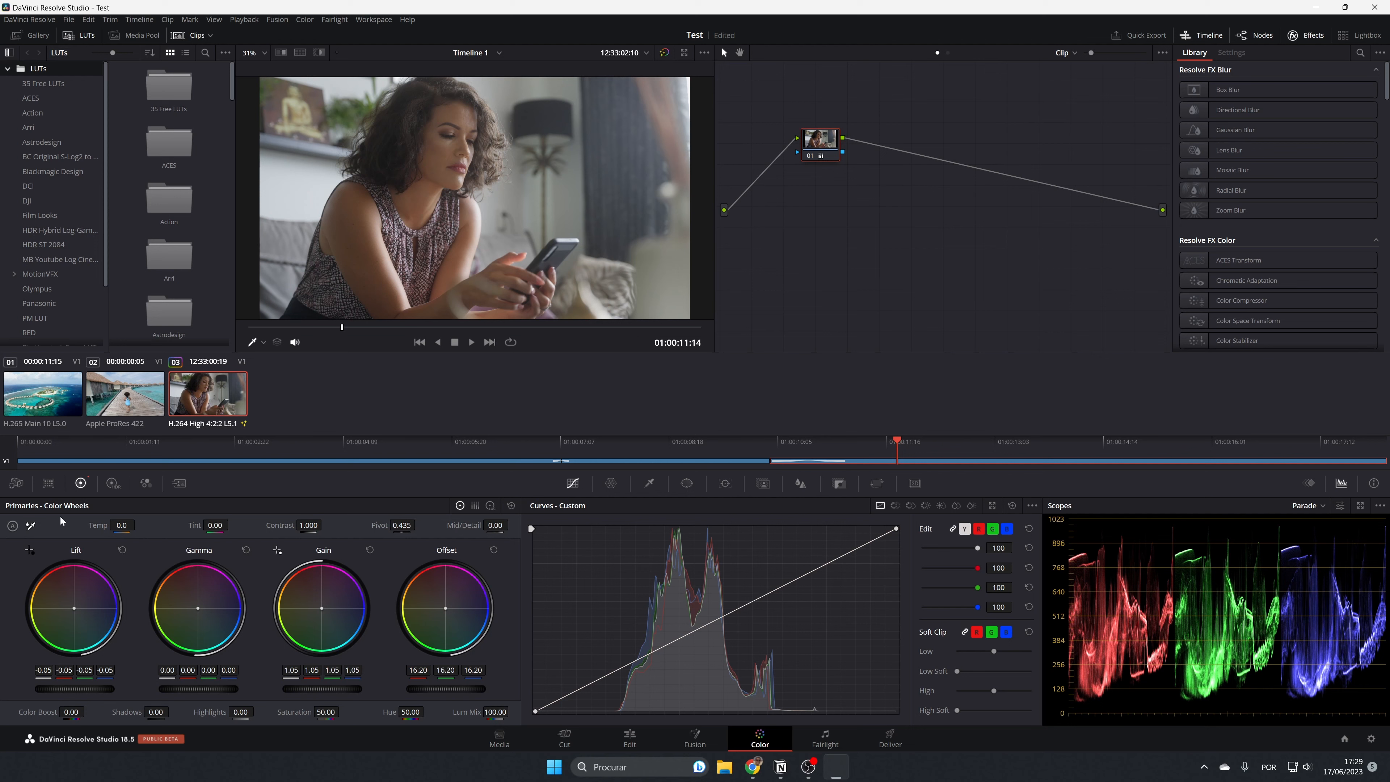
Set the clip's Contrast to 1.130 and Saturation to 54.80 after trying and resetting a Temp of -290.0.
{"action": "left_click_drag", "start_coordinate": [126, 529], "coordinate": [113, 527]}
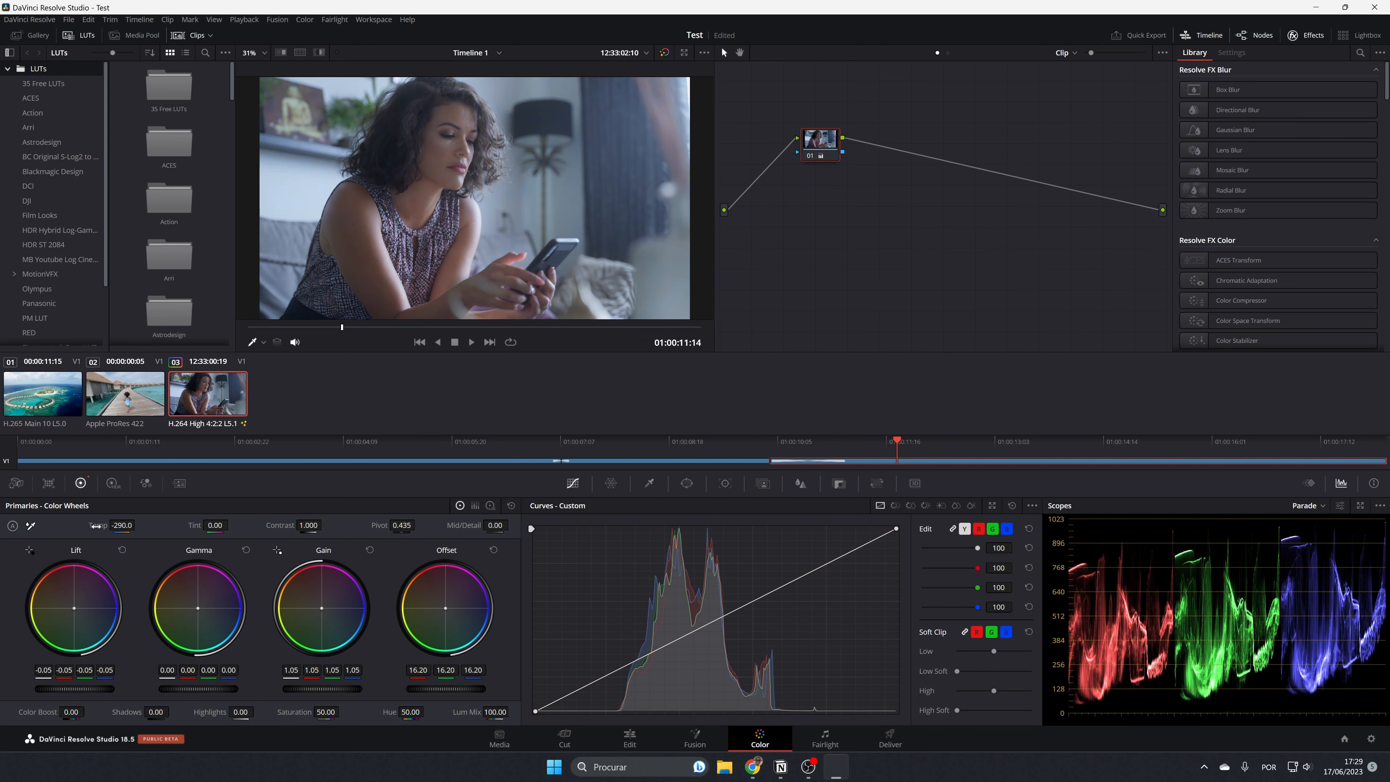
{"action": "double_click", "coordinate": [96, 526]}
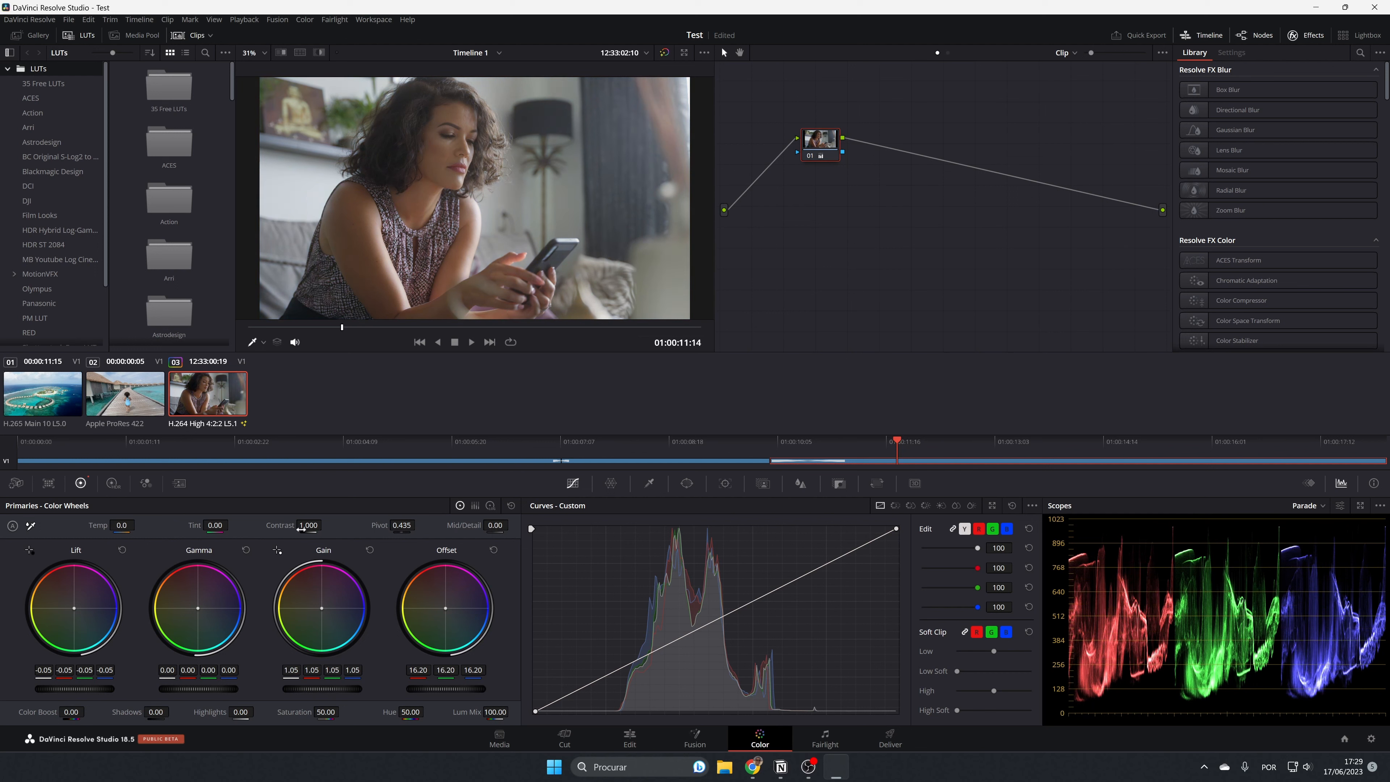
{"action": "left_click_drag", "start_coordinate": [323, 525], "coordinate": [326, 524]}
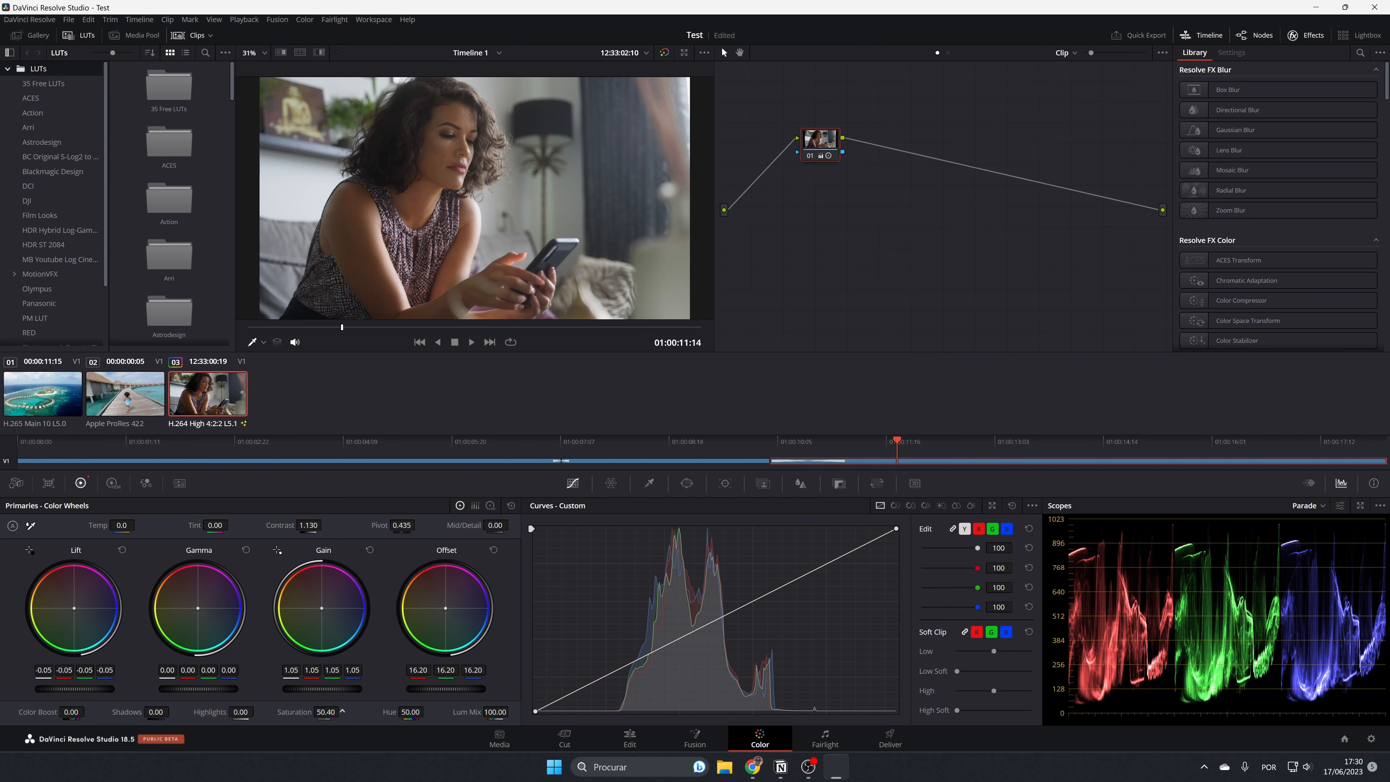
{"action": "left_click_drag", "start_coordinate": [342, 710], "coordinate": [343, 711]}
Look through the other grading palettes and the hue curves up to Hue Vs Lum, returning to the primary color wheels and Custom curve.
{"action": "left_click", "coordinate": [113, 484]}
{"action": "left_click", "coordinate": [146, 484]}
{"action": "left_click", "coordinate": [178, 484]}
{"action": "left_click", "coordinate": [80, 485]}
{"action": "left_click", "coordinate": [896, 506]}
{"action": "left_click", "coordinate": [911, 506]}
{"action": "left_click", "coordinate": [926, 506]}
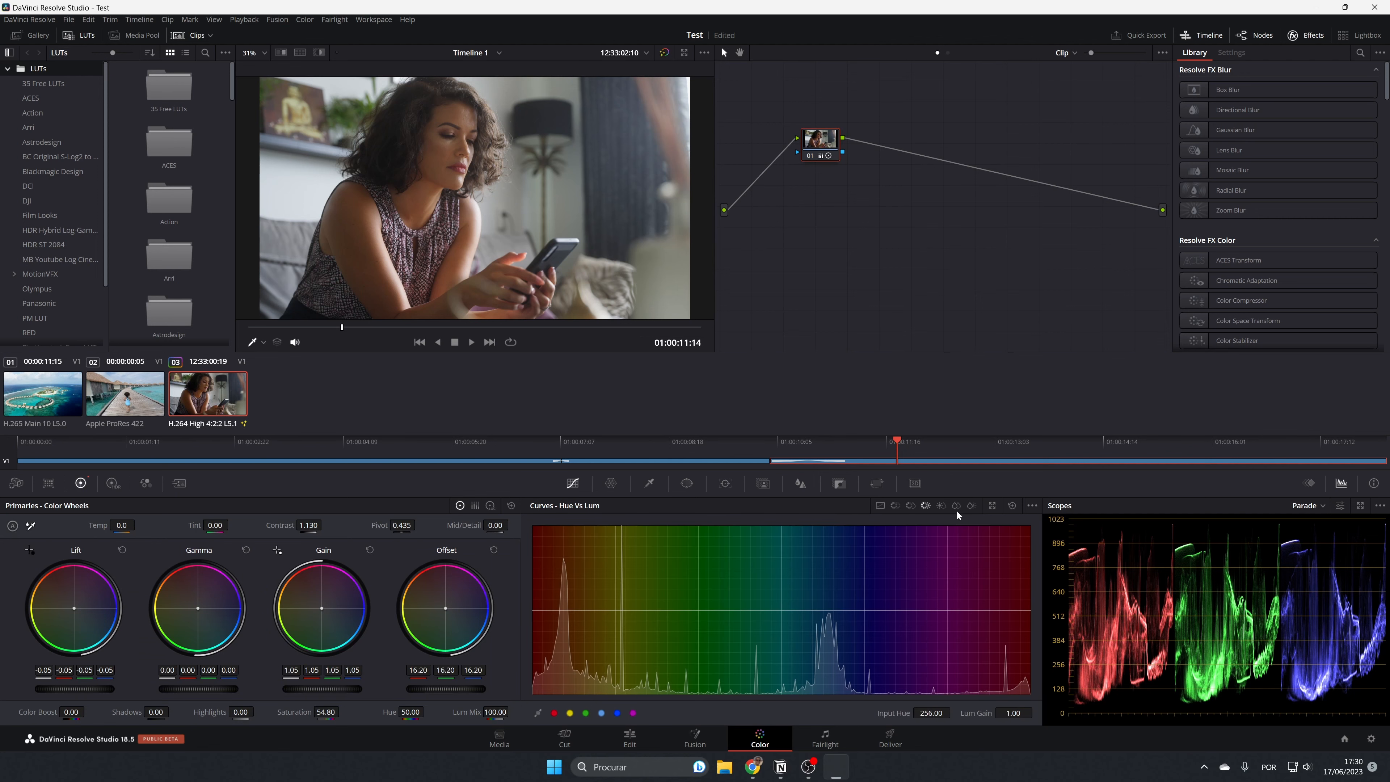
{"action": "left_click", "coordinate": [880, 505]}
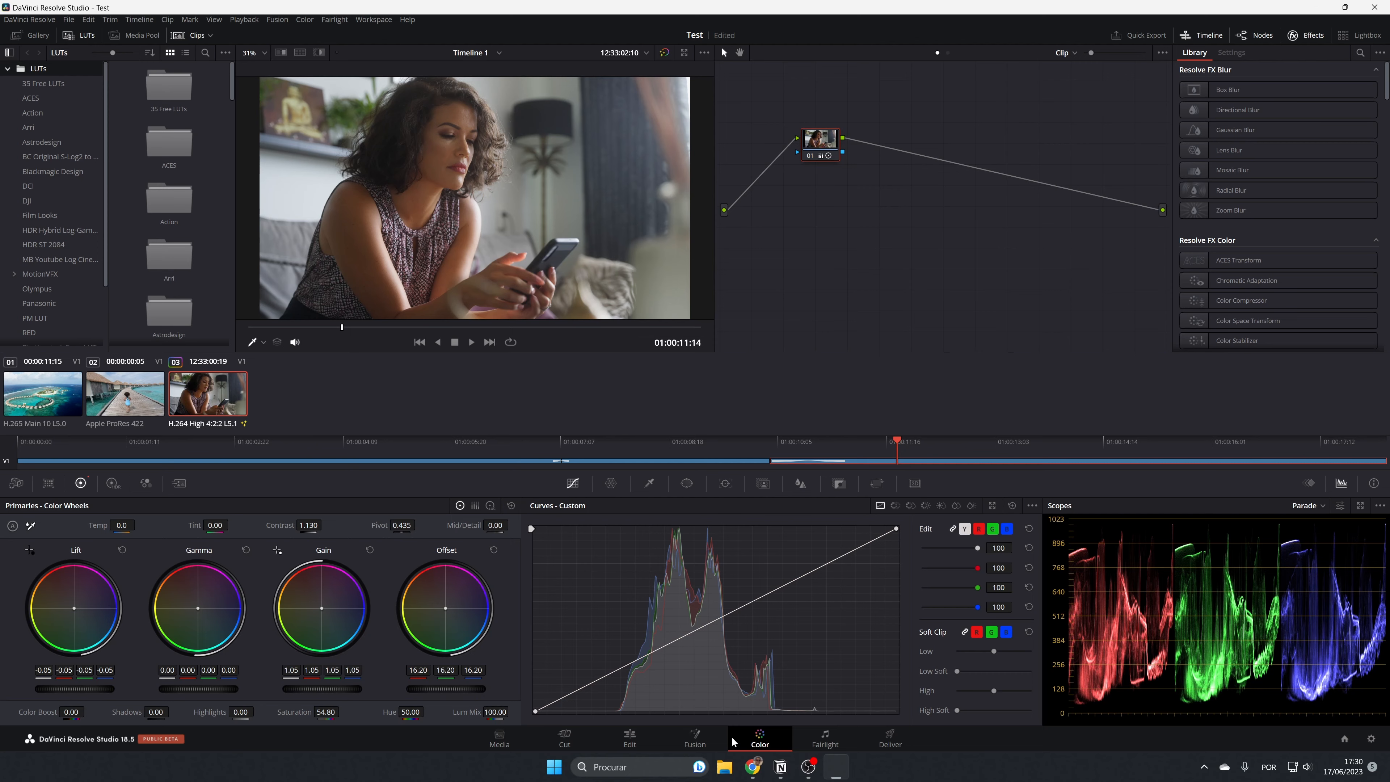
Place the ES_Like a Blind Girl's Dog music at the start of Audio 1 on the Edit page timeline and play it from the beginning.
{"action": "left_click", "coordinate": [630, 739]}
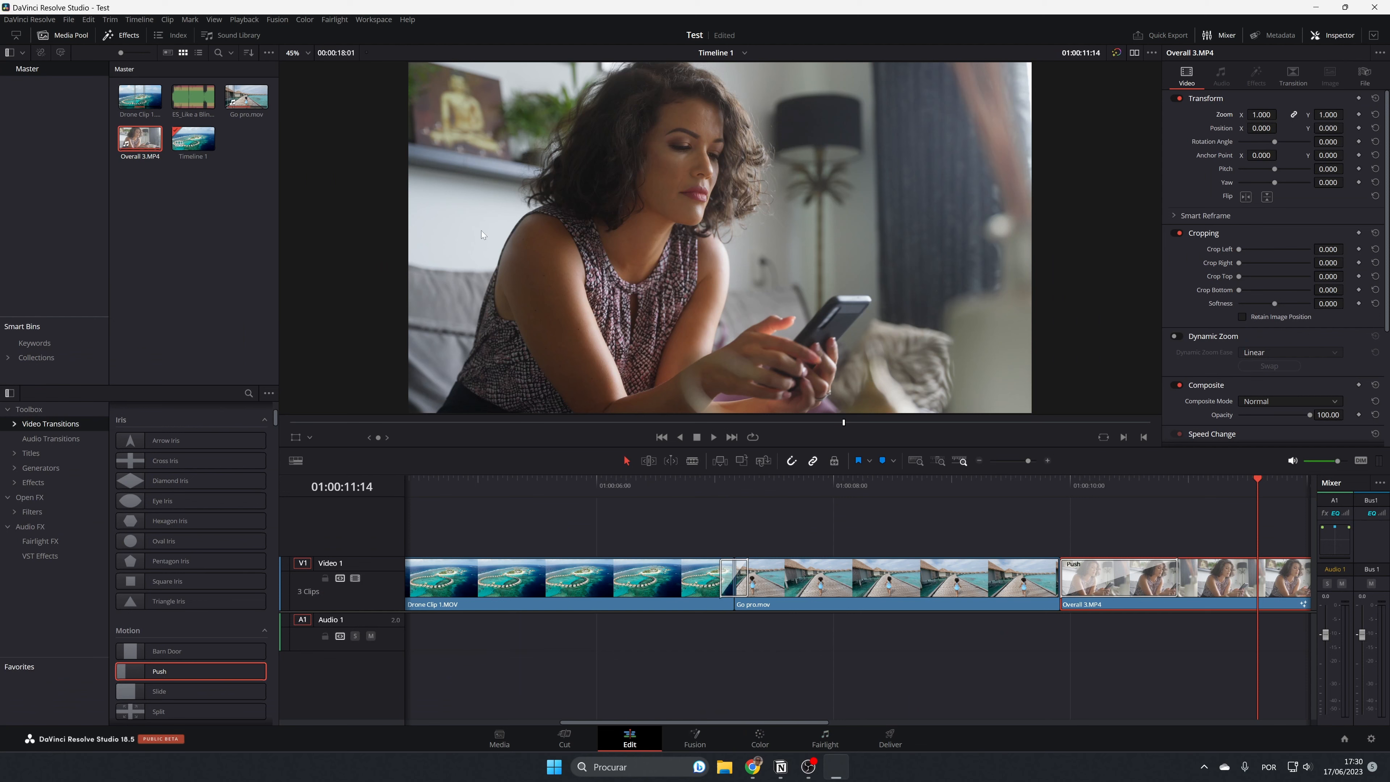
{"action": "scroll", "coordinate": [720, 677], "scroll_direction": "down", "scroll_amount": 3}
{"action": "scroll", "coordinate": [720, 679], "scroll_direction": "up", "scroll_amount": 1}
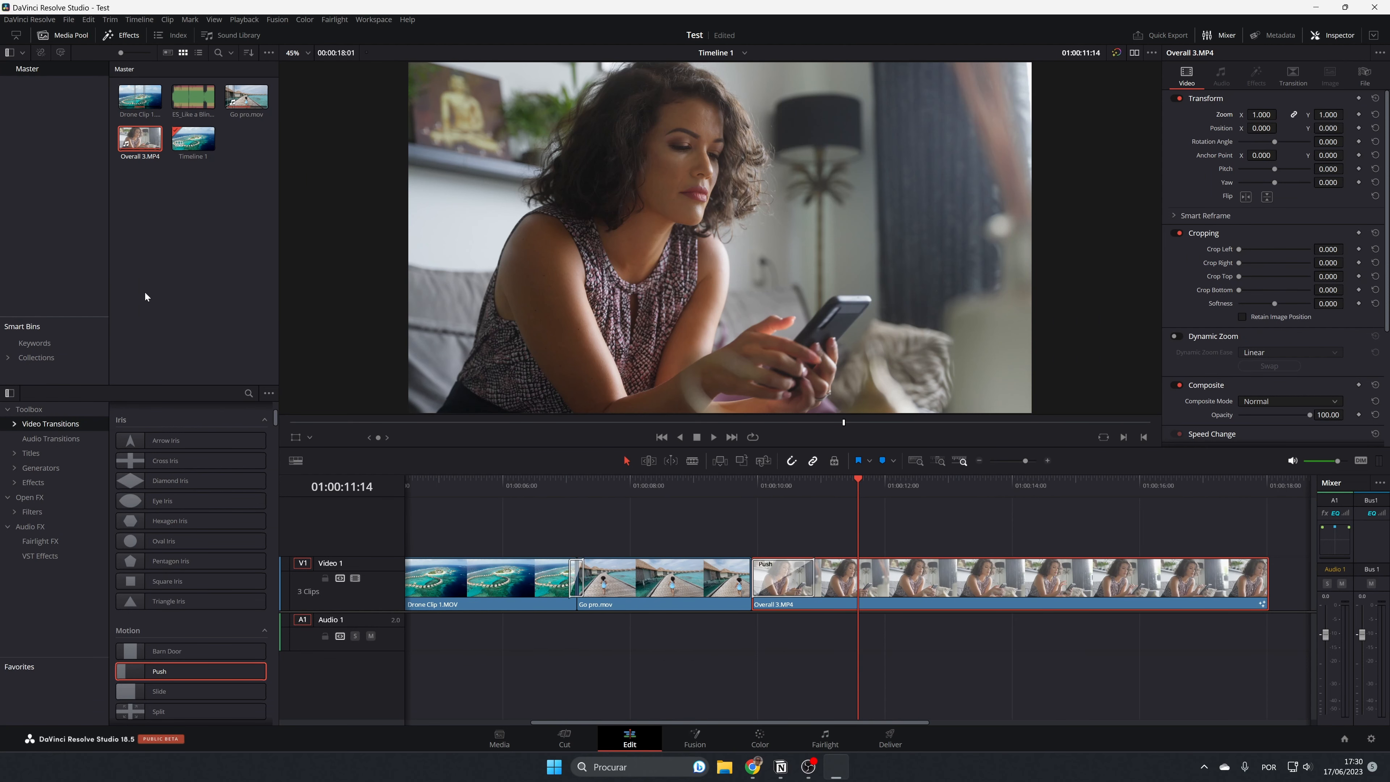
{"action": "left_click_drag", "start_coordinate": [193, 99], "coordinate": [409, 646]}
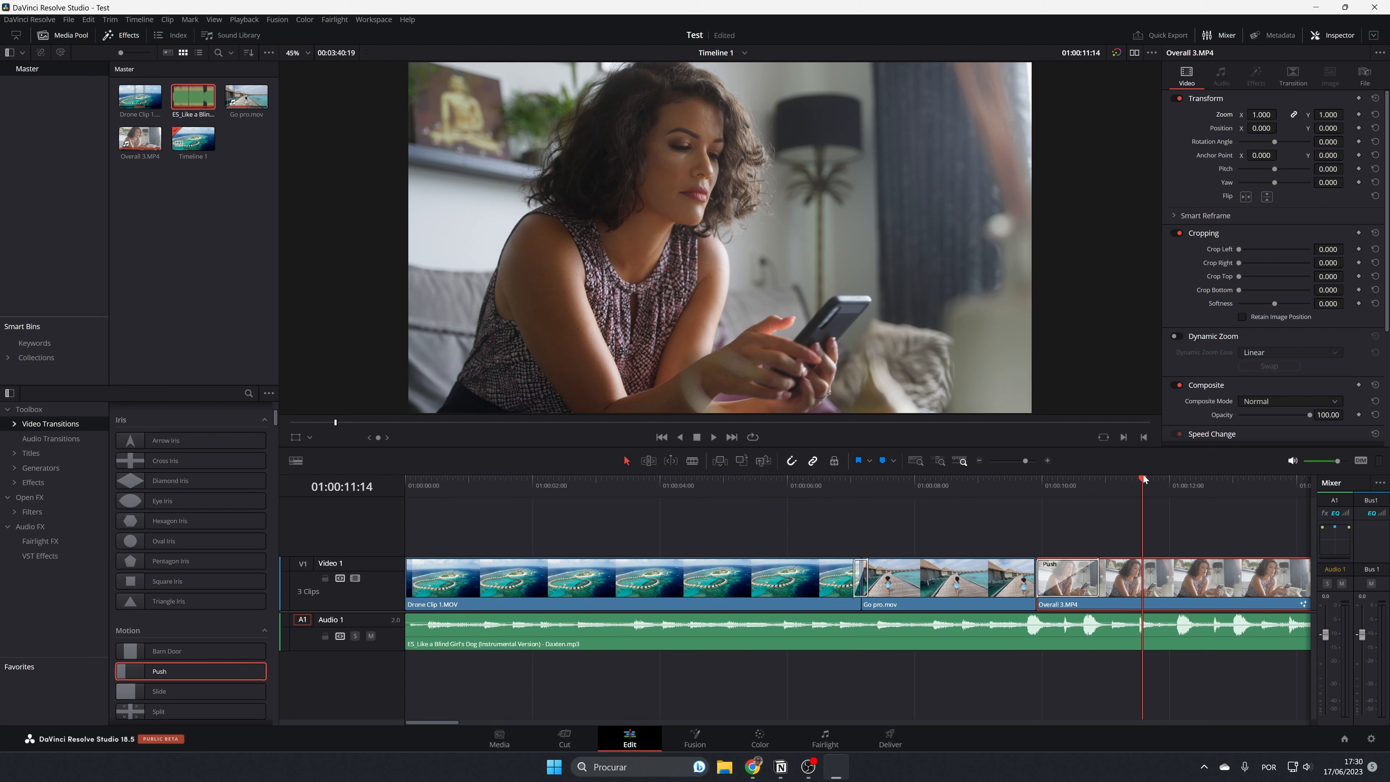
{"action": "key", "text": "Home"}
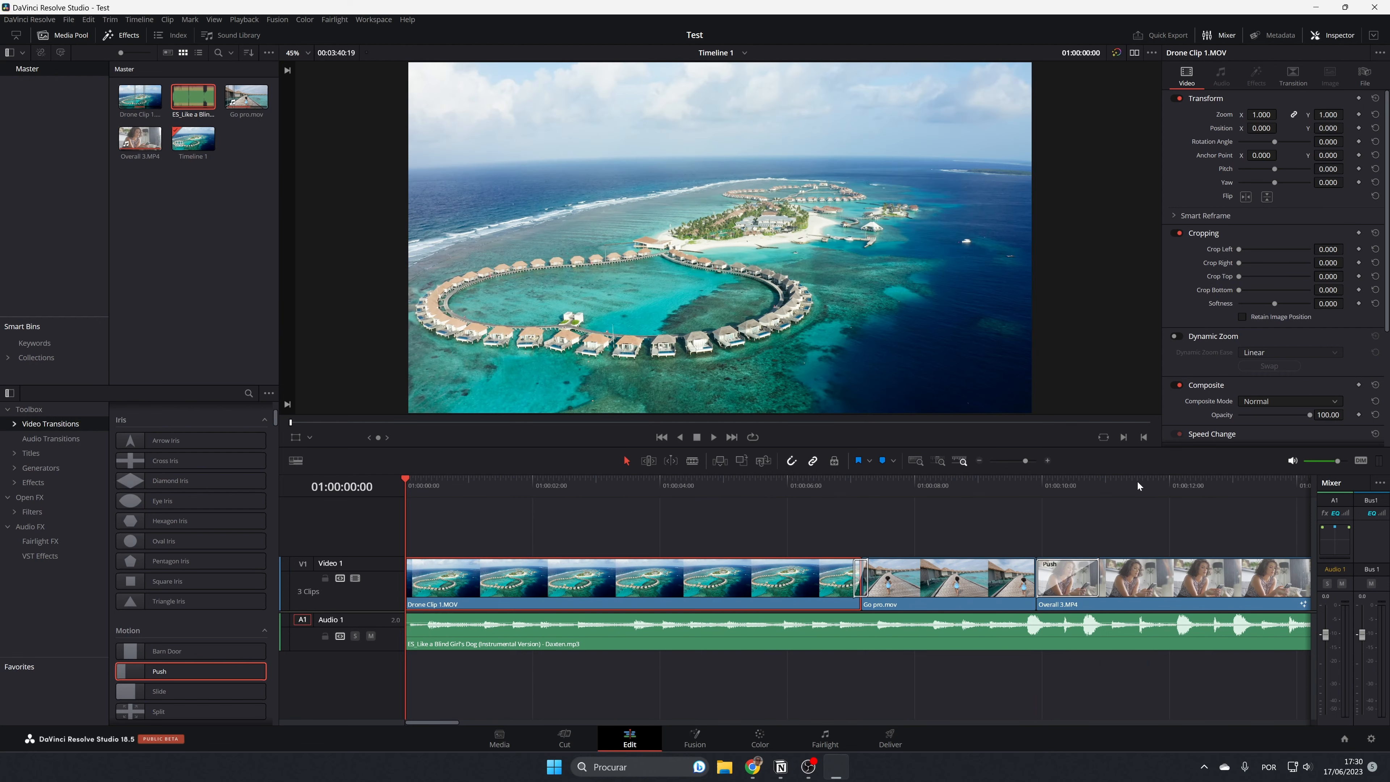
{"action": "key", "text": "space"}
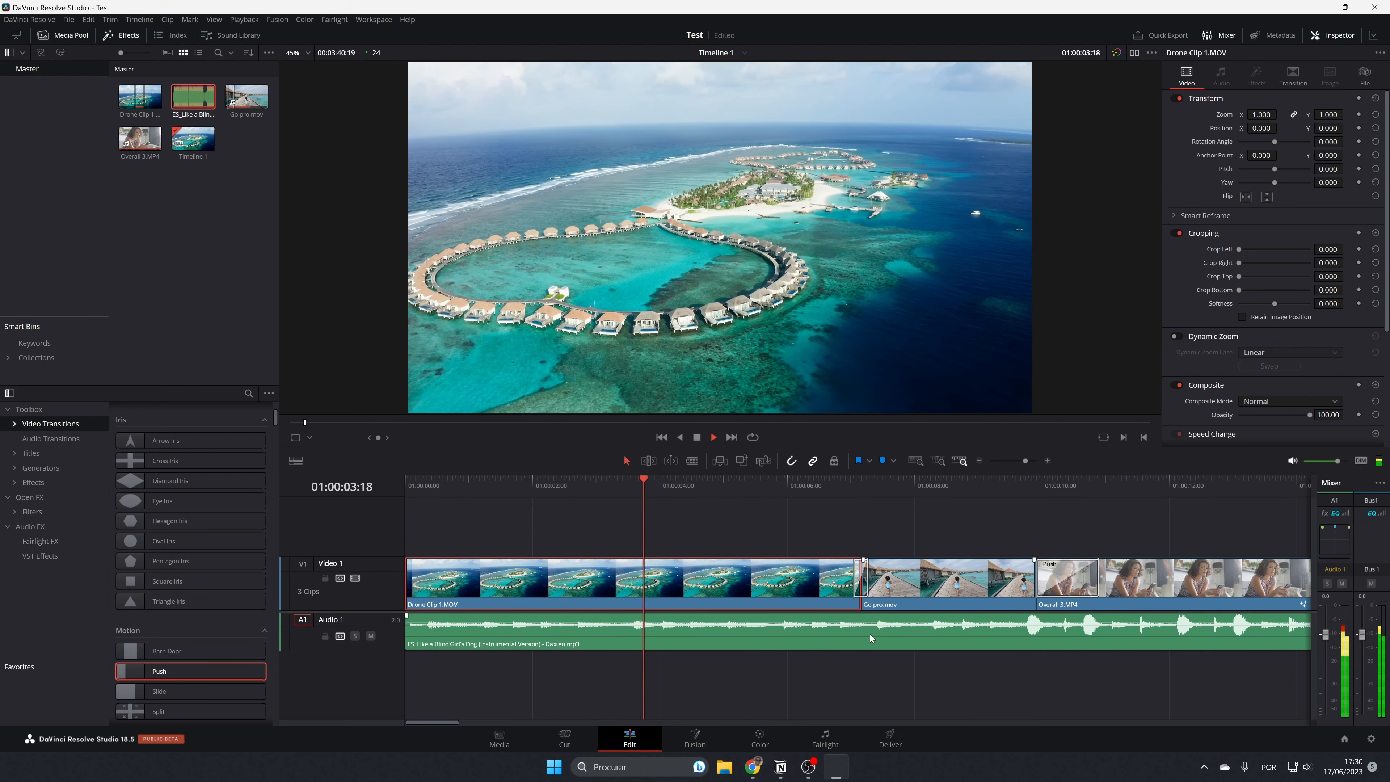
Stop playback, lower the music clip's volume on Audio 1 to -3.49 and play it back.
{"action": "key", "text": "space"}
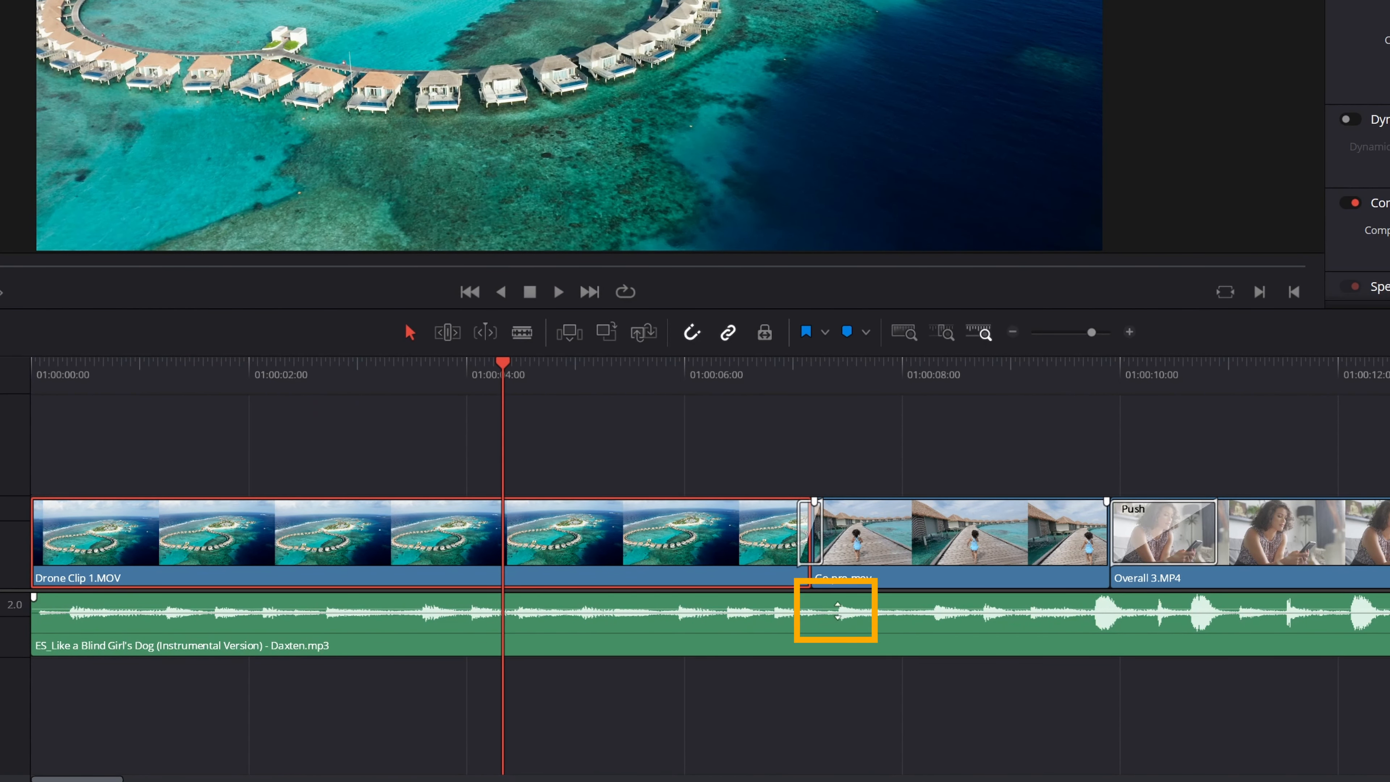
{"action": "left_click_drag", "start_coordinate": [837, 611], "coordinate": [841, 614]}
{"action": "key", "text": "space"}
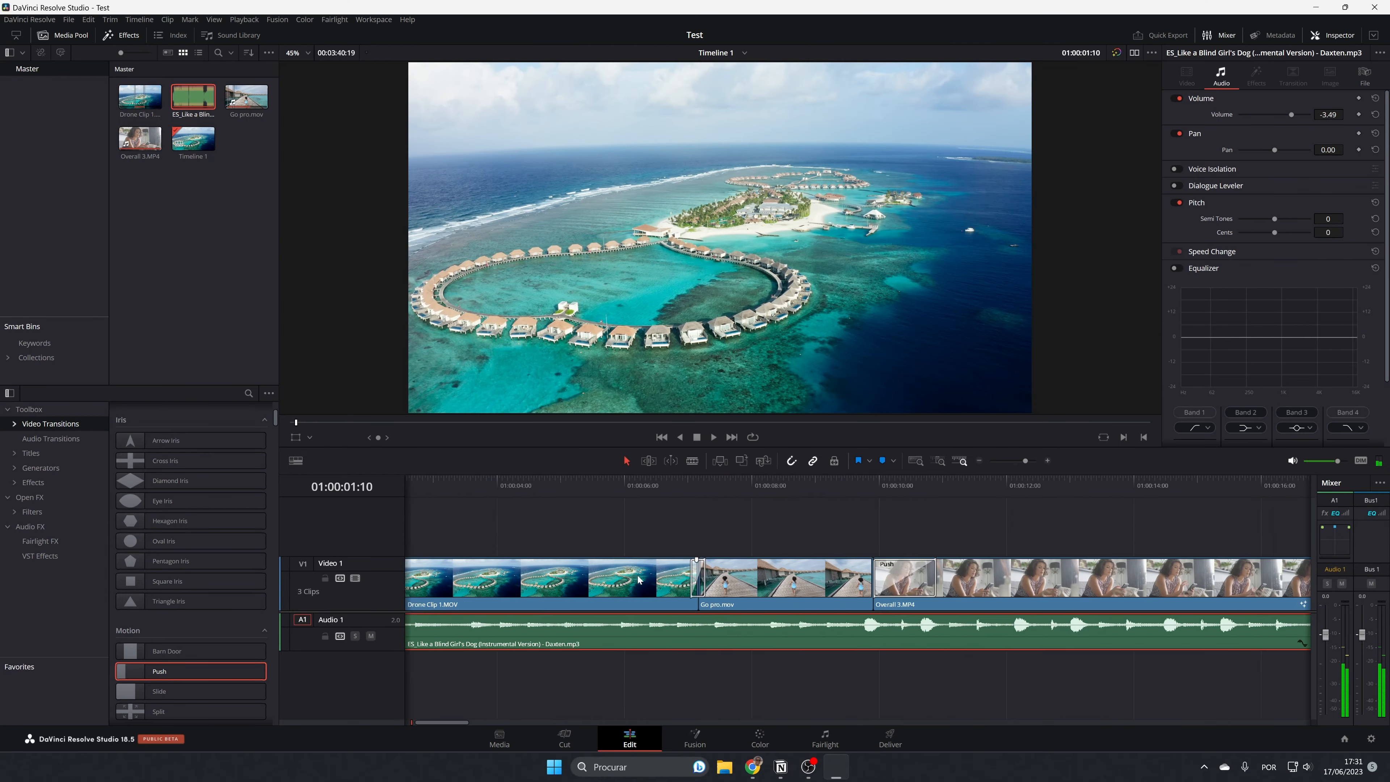
Cut the music on Audio 1 at 01:00:18:01, where the Overall 3 clip ends.
{"action": "scroll", "coordinate": [639, 580], "scroll_direction": "right", "scroll_amount": 3}
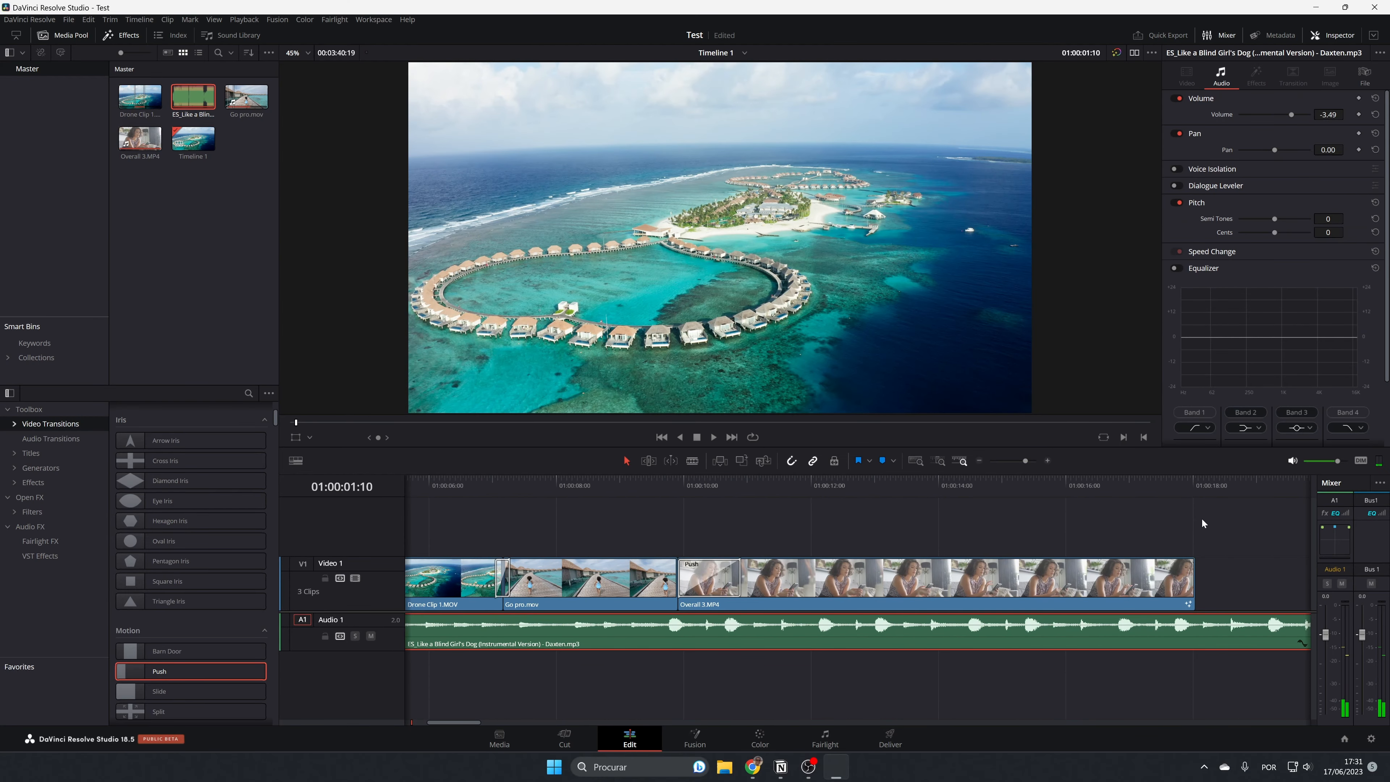
{"action": "left_click_drag", "start_coordinate": [1186, 486], "coordinate": [1196, 498]}
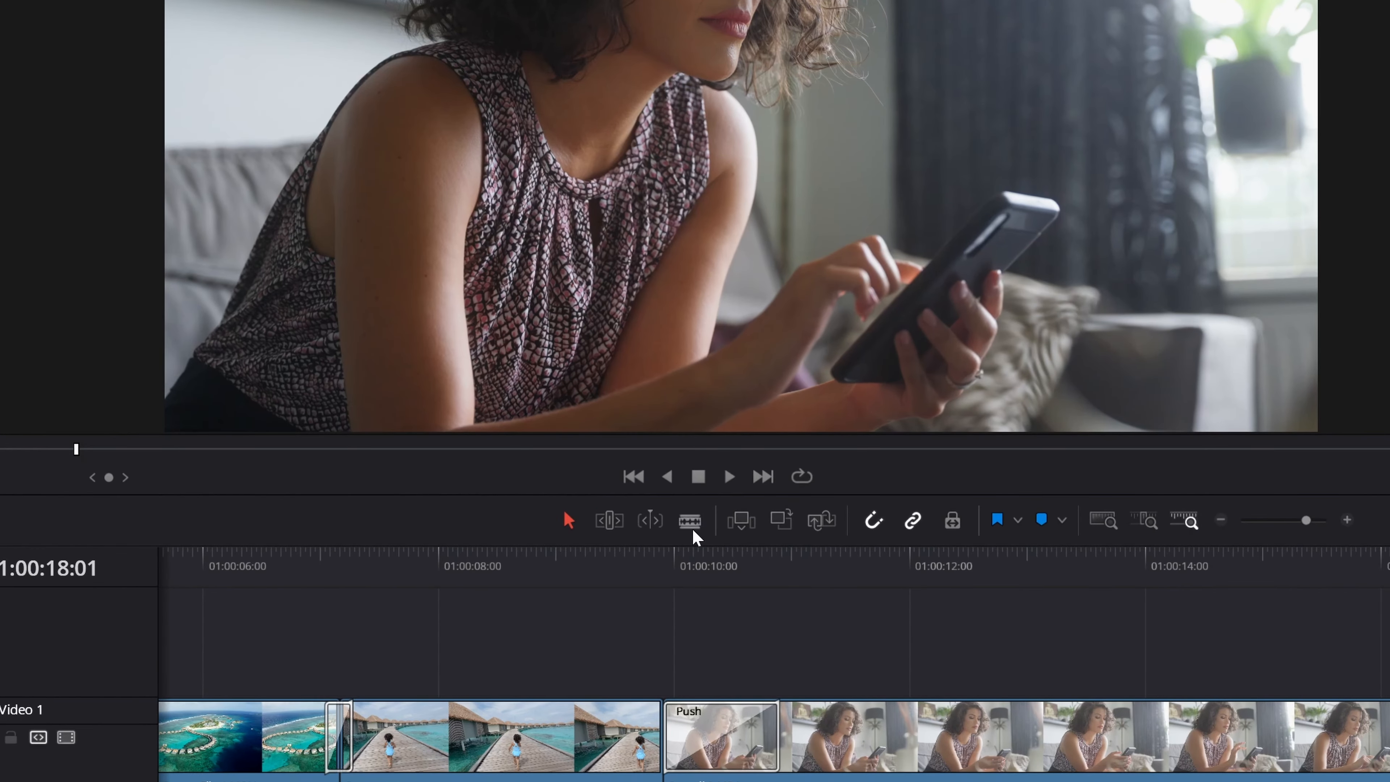
{"action": "left_click", "coordinate": [690, 522]}
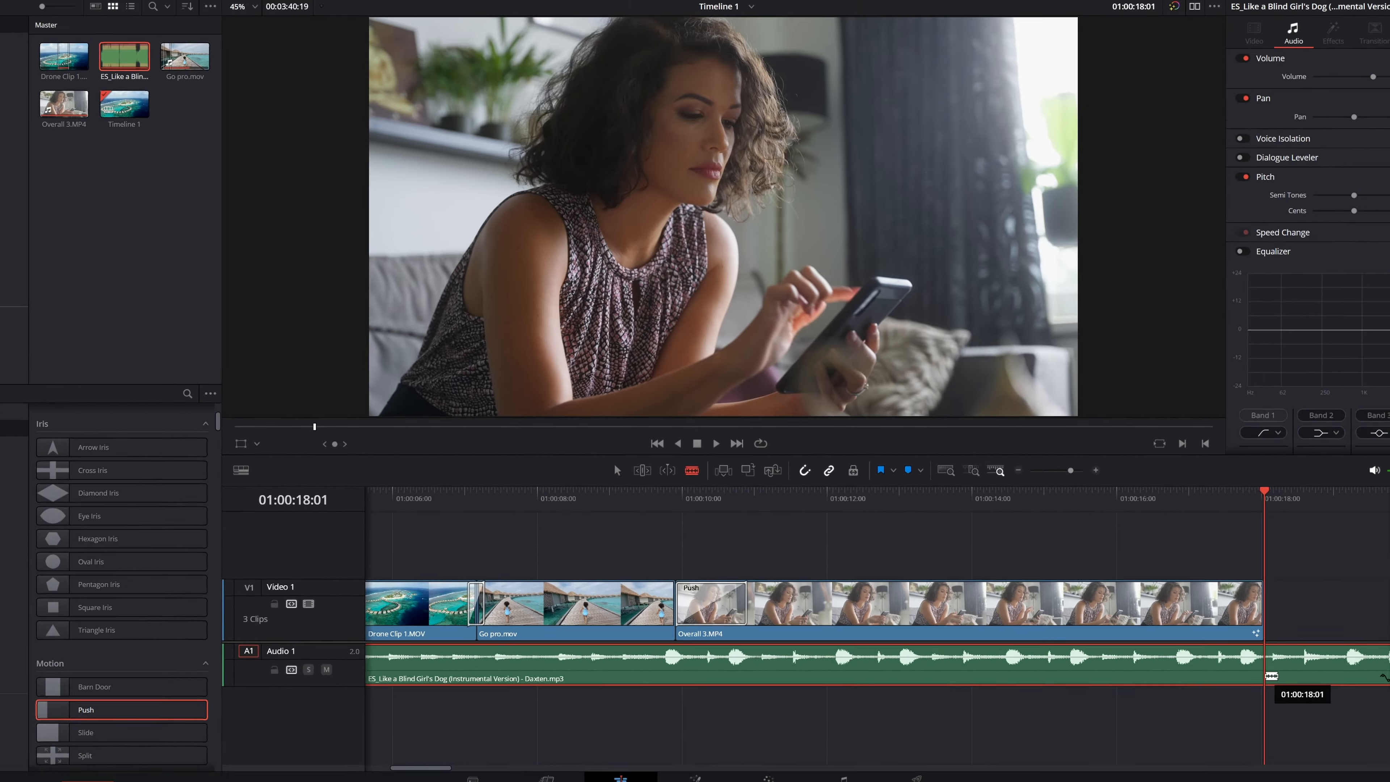
{"action": "left_click", "coordinate": [1268, 675]}
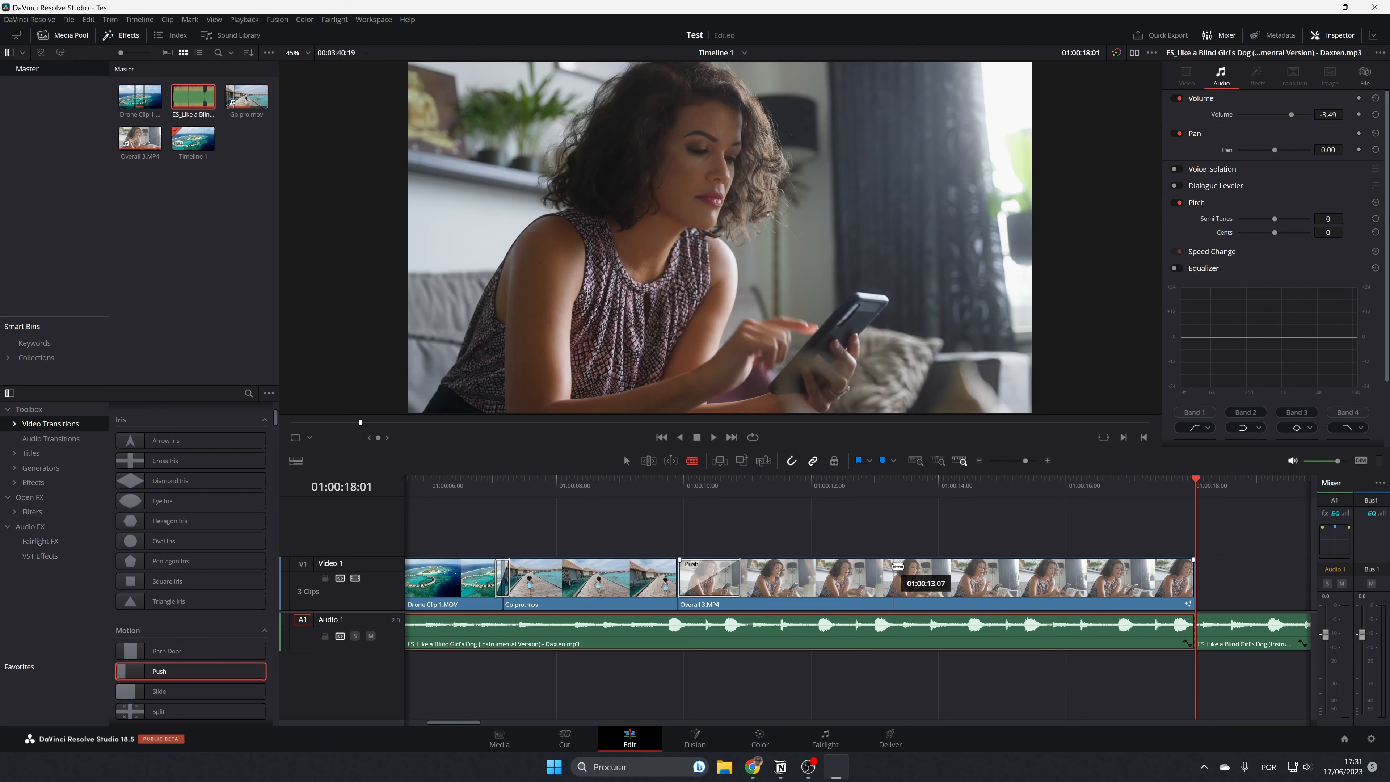
Try three blade cuts in the Overall 3 clip and undo them.
{"action": "left_click", "coordinate": [900, 581]}
{"action": "left_click", "coordinate": [974, 581]}
{"action": "left_click", "coordinate": [1086, 582]}
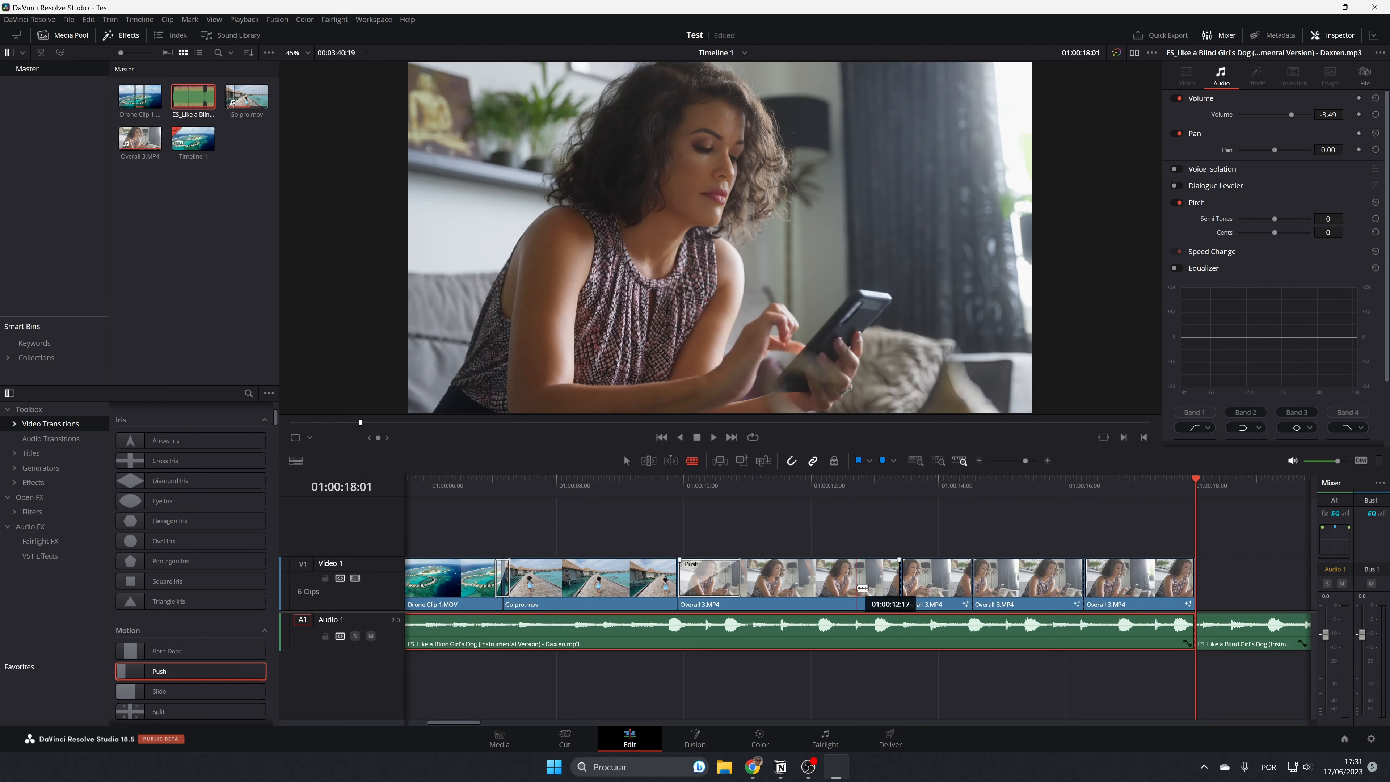
{"action": "key", "text": "ctrl+z"}
{"action": "key", "text": "ctrl+z"}
{"action": "key", "text": "ctrl+z"}
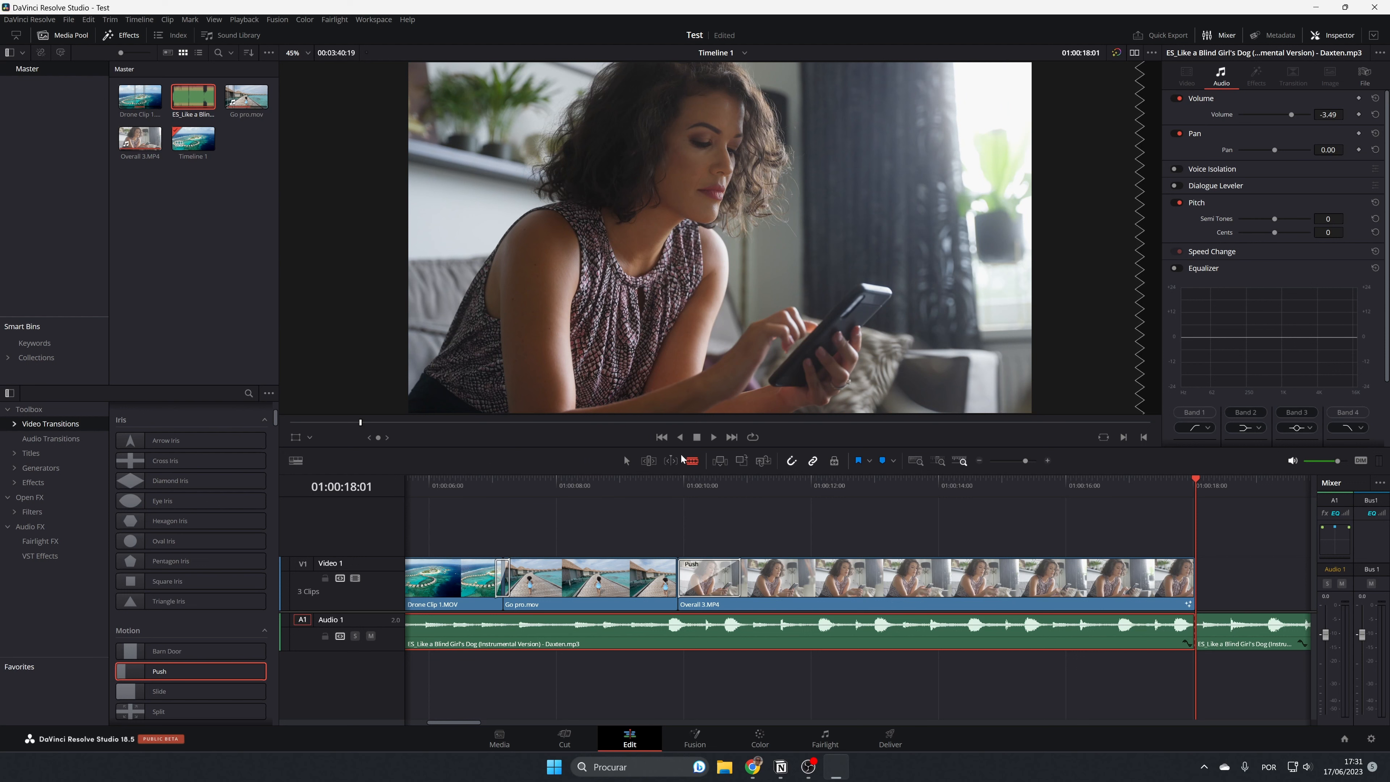
Return to the selection tool and delete the leftover music after the end of the Overall 3 clip.
{"action": "left_click", "coordinate": [627, 461]}
{"action": "left_click", "coordinate": [1258, 644]}
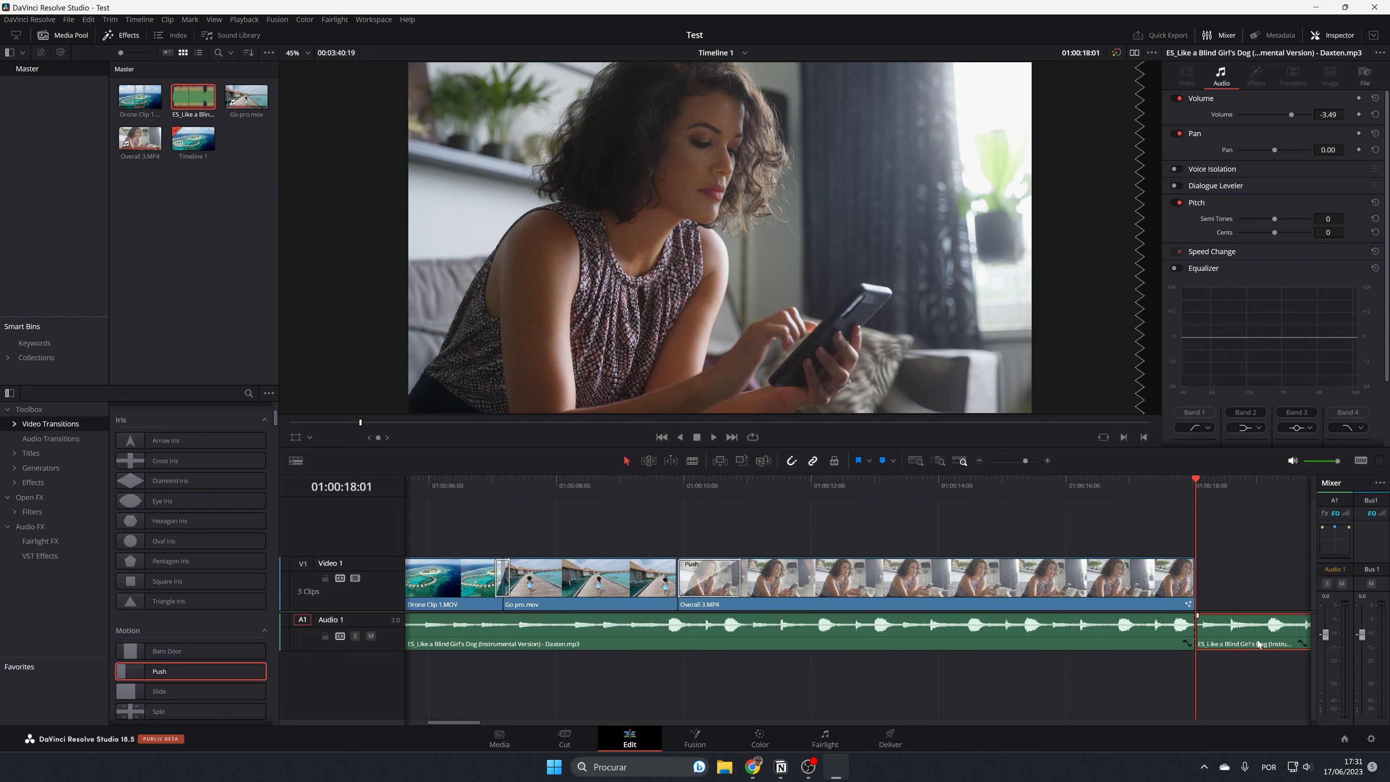
{"action": "key", "text": "Delete"}
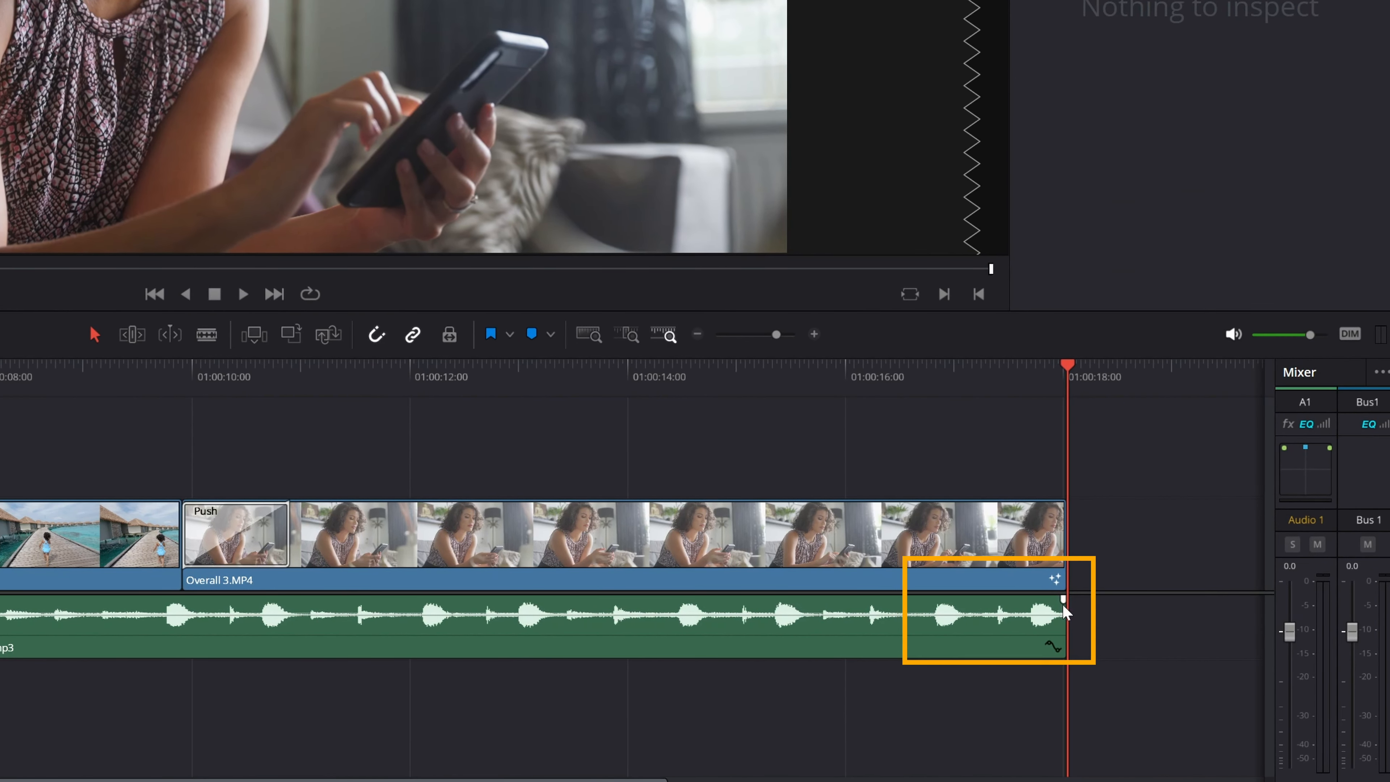
Fade out the music and the Overall 3 clip over about the last second, preview the ending and return to the timeline start.
{"action": "left_click_drag", "start_coordinate": [1063, 601], "coordinate": [951, 599]}
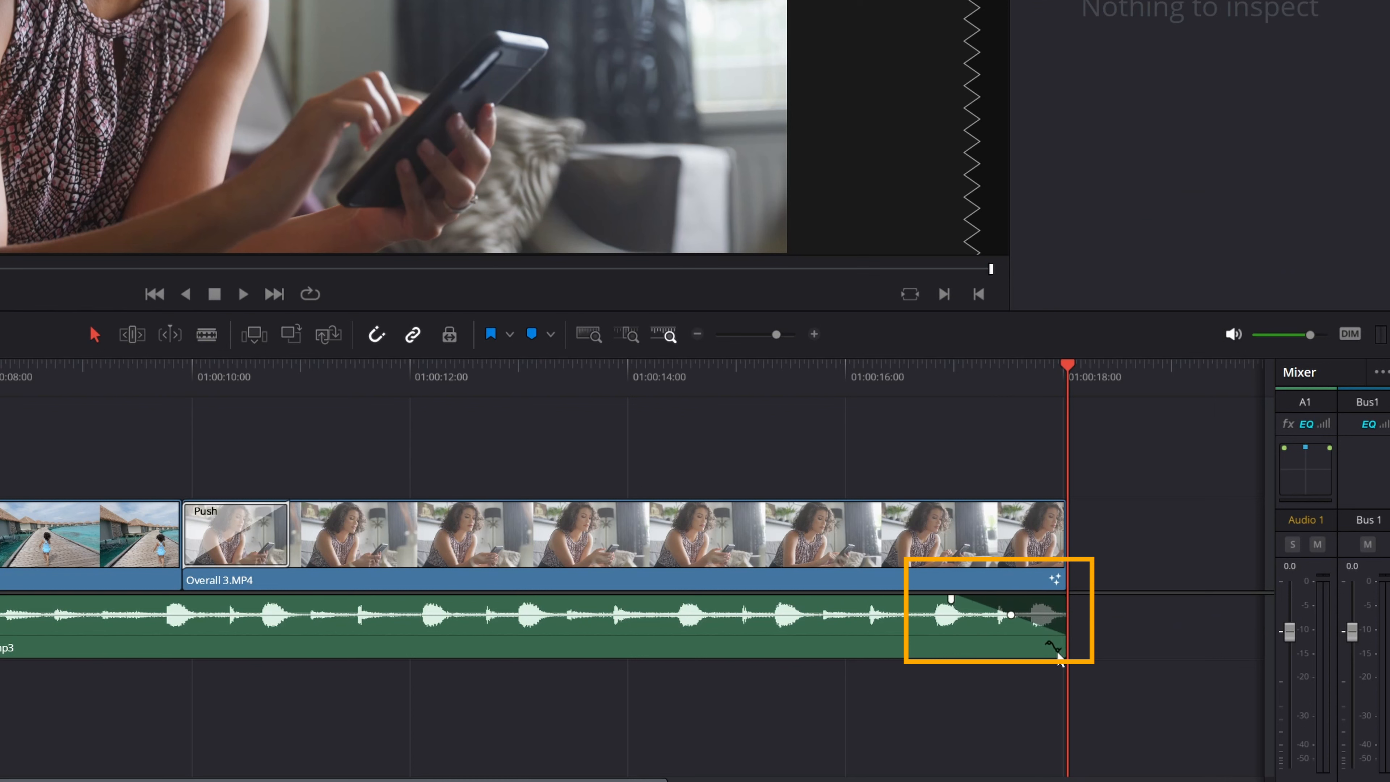
{"action": "left_click", "coordinate": [1047, 527]}
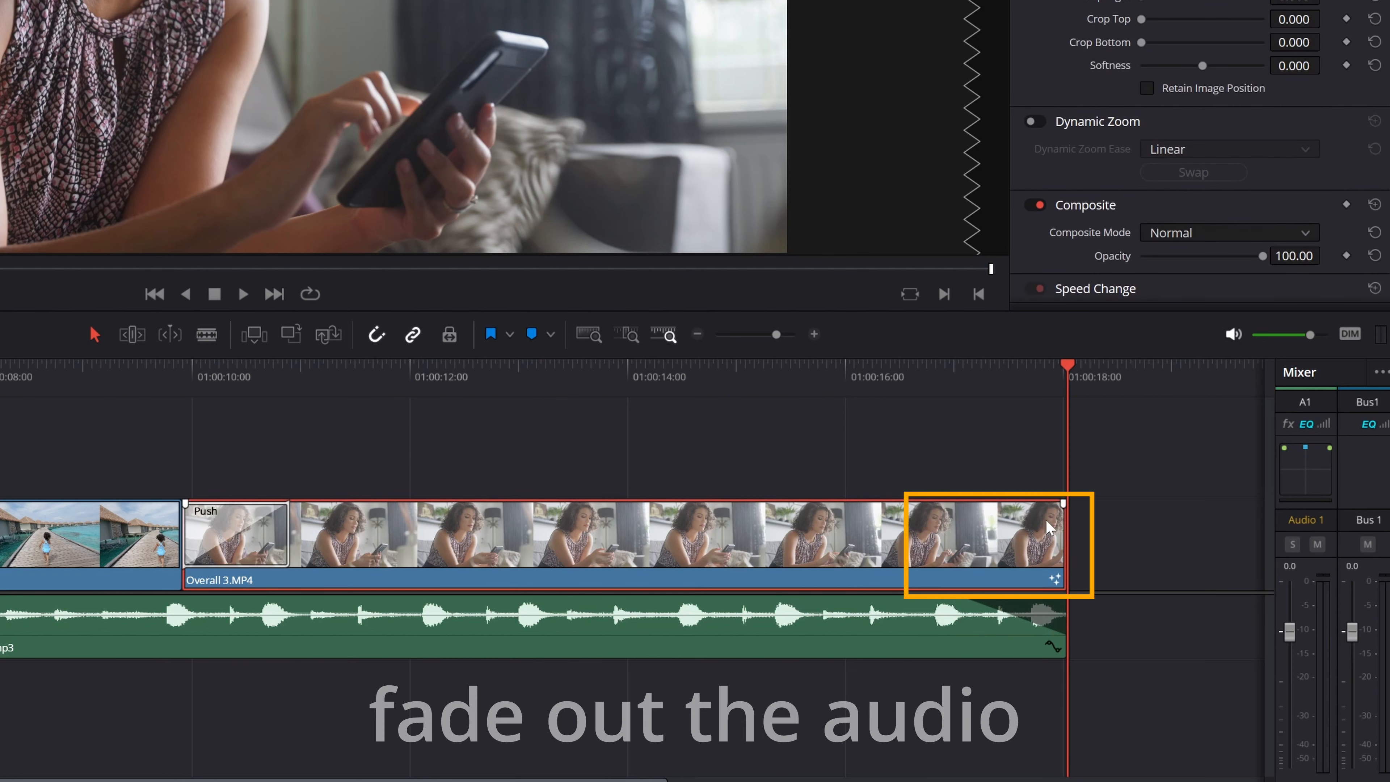
{"action": "left_click_drag", "start_coordinate": [1063, 503], "coordinate": [953, 504]}
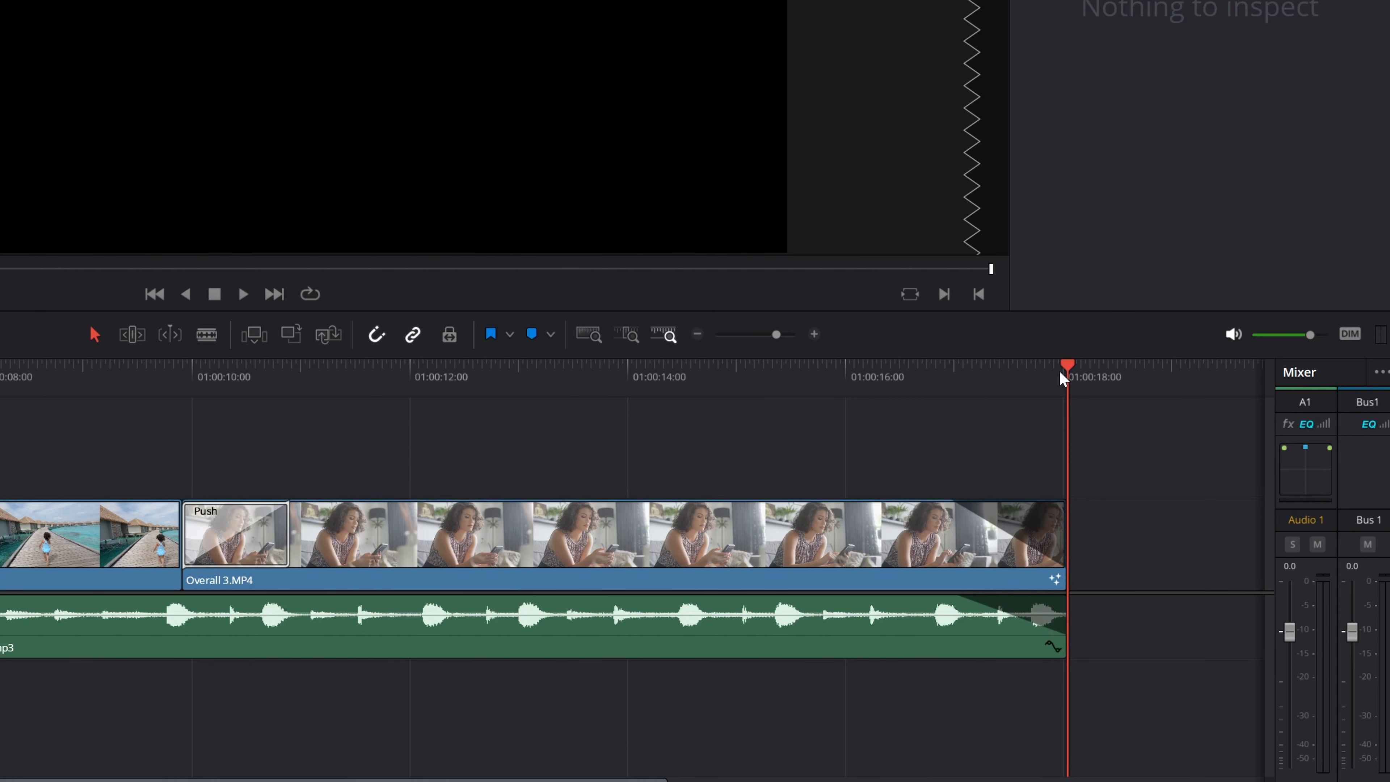
{"action": "left_click_drag", "start_coordinate": [1064, 378], "coordinate": [786, 391]}
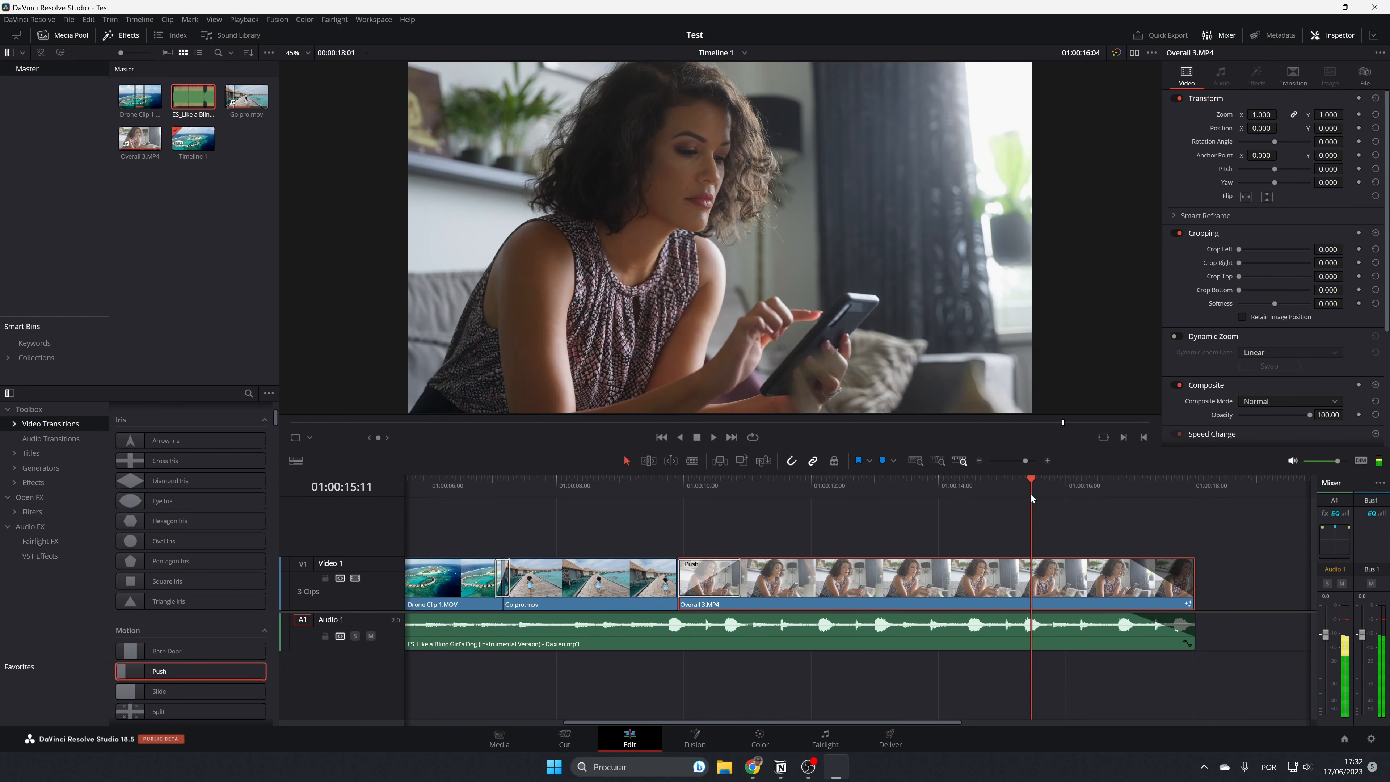
{"action": "key", "text": "space"}
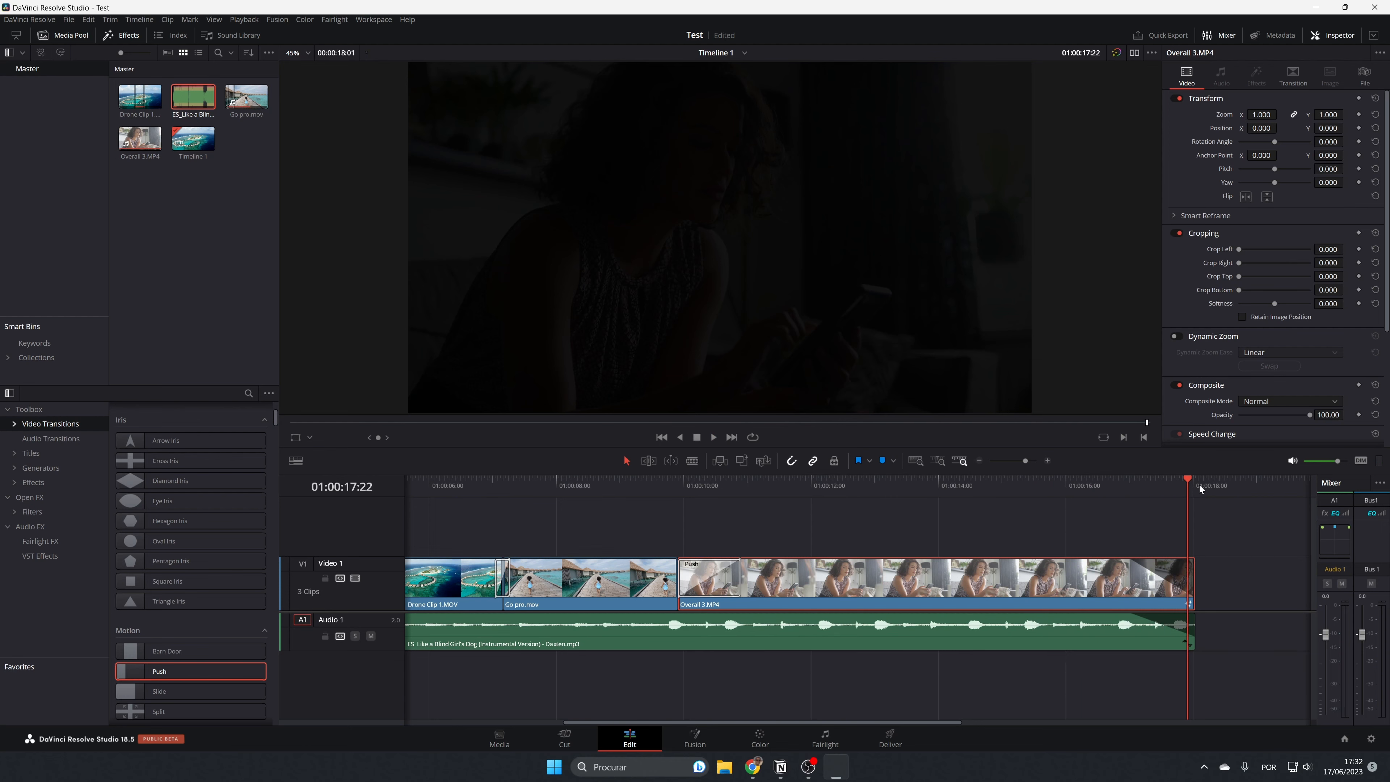
{"action": "key", "text": "Home"}
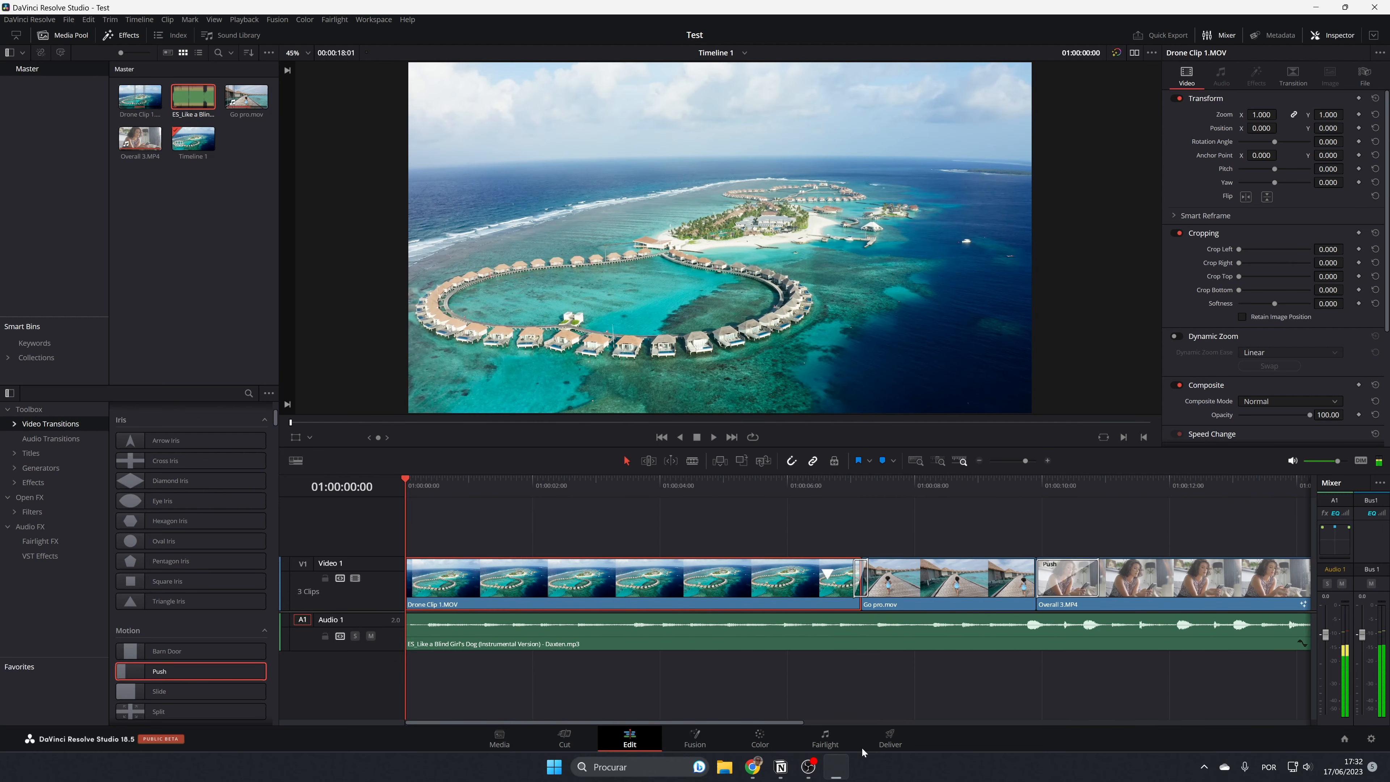
Enlarge the Audio 1 track on the Fairlight page and set its mixer level to +0.5.
{"action": "left_click", "coordinate": [836, 739]}
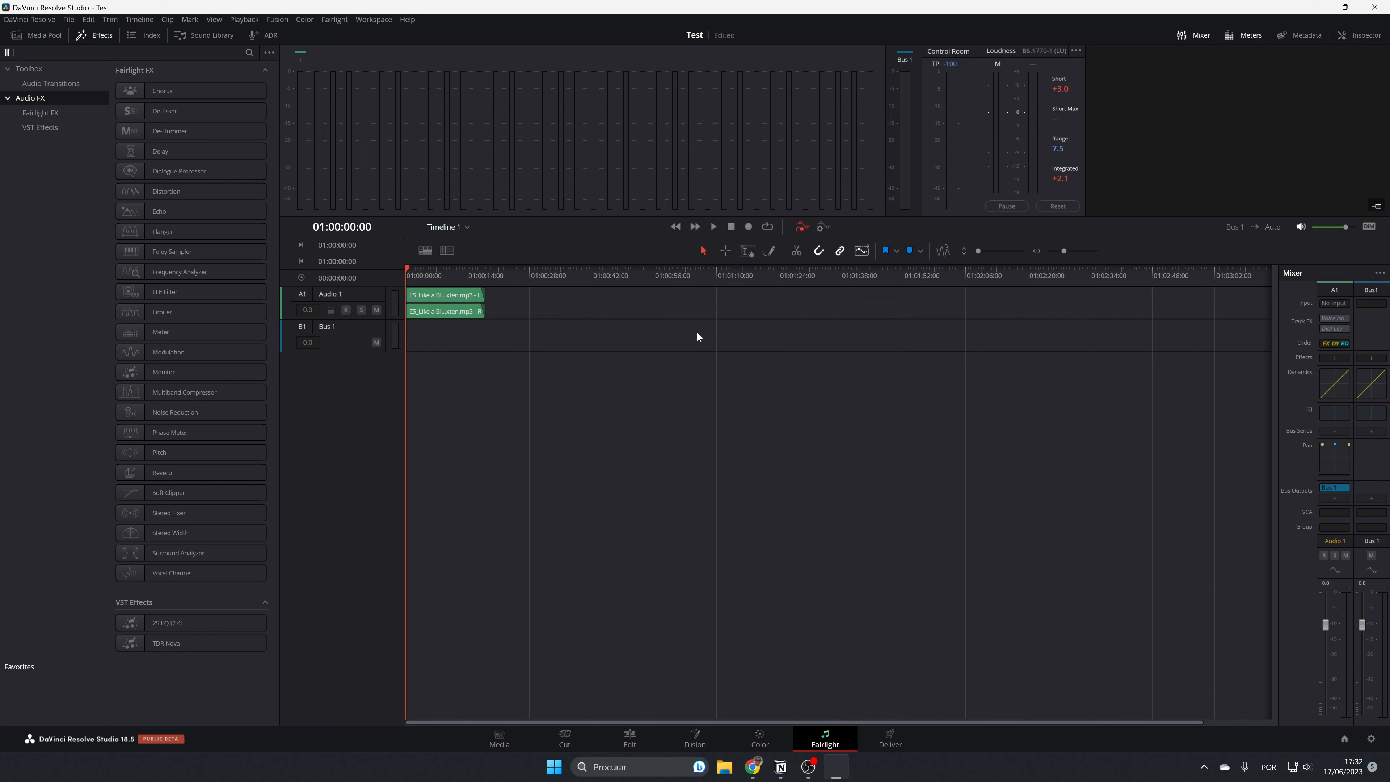
{"action": "scroll", "coordinate": [697, 333], "scroll_direction": "up", "scroll_amount": 6}
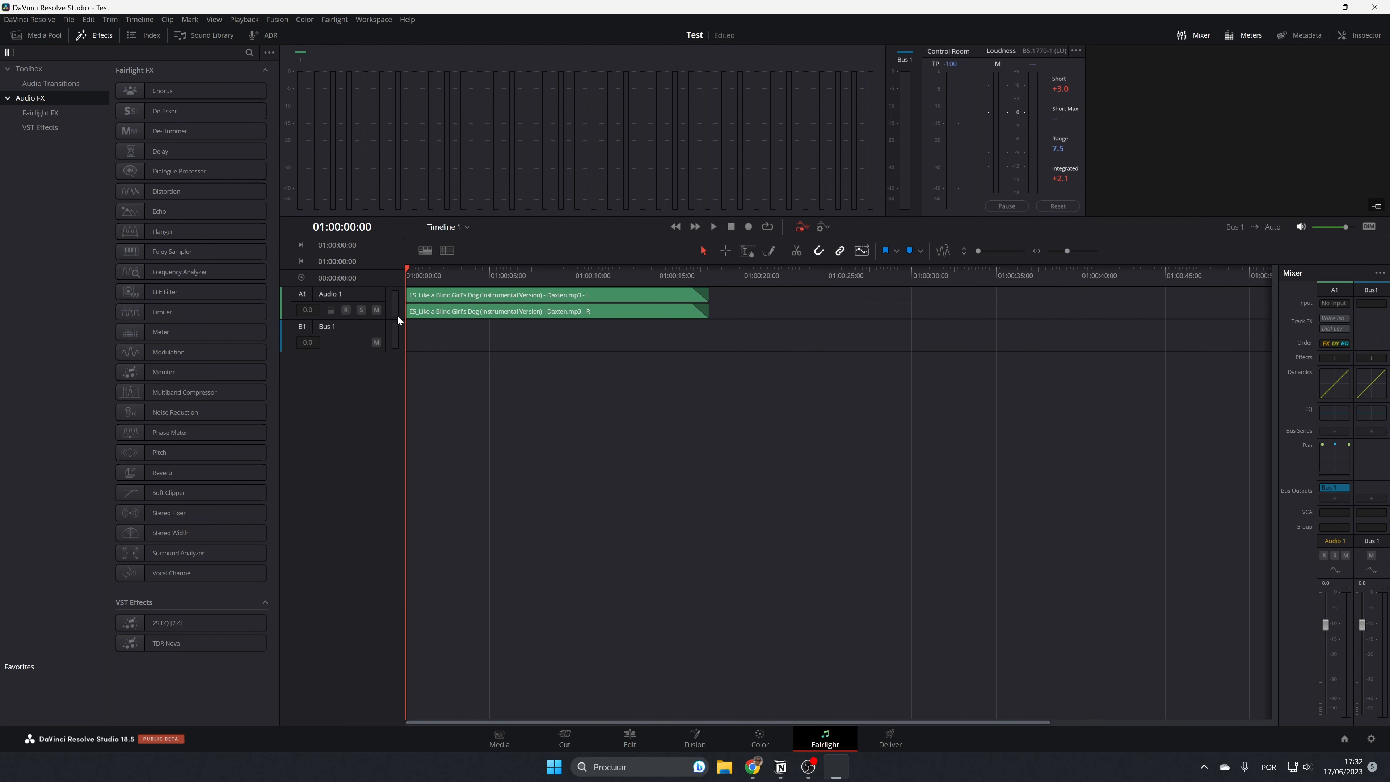
{"action": "left_click_drag", "start_coordinate": [404, 323], "coordinate": [398, 389]}
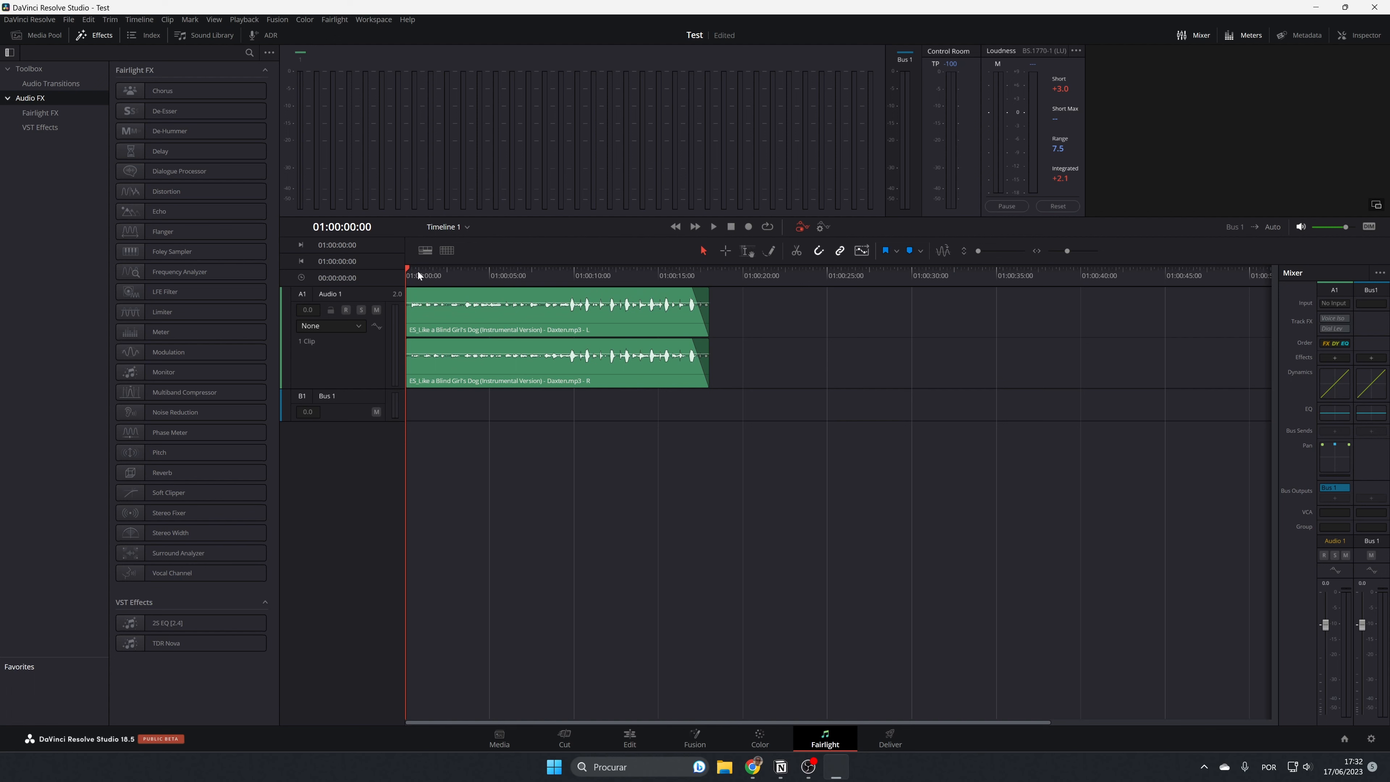
{"action": "left_click", "coordinate": [487, 322]}
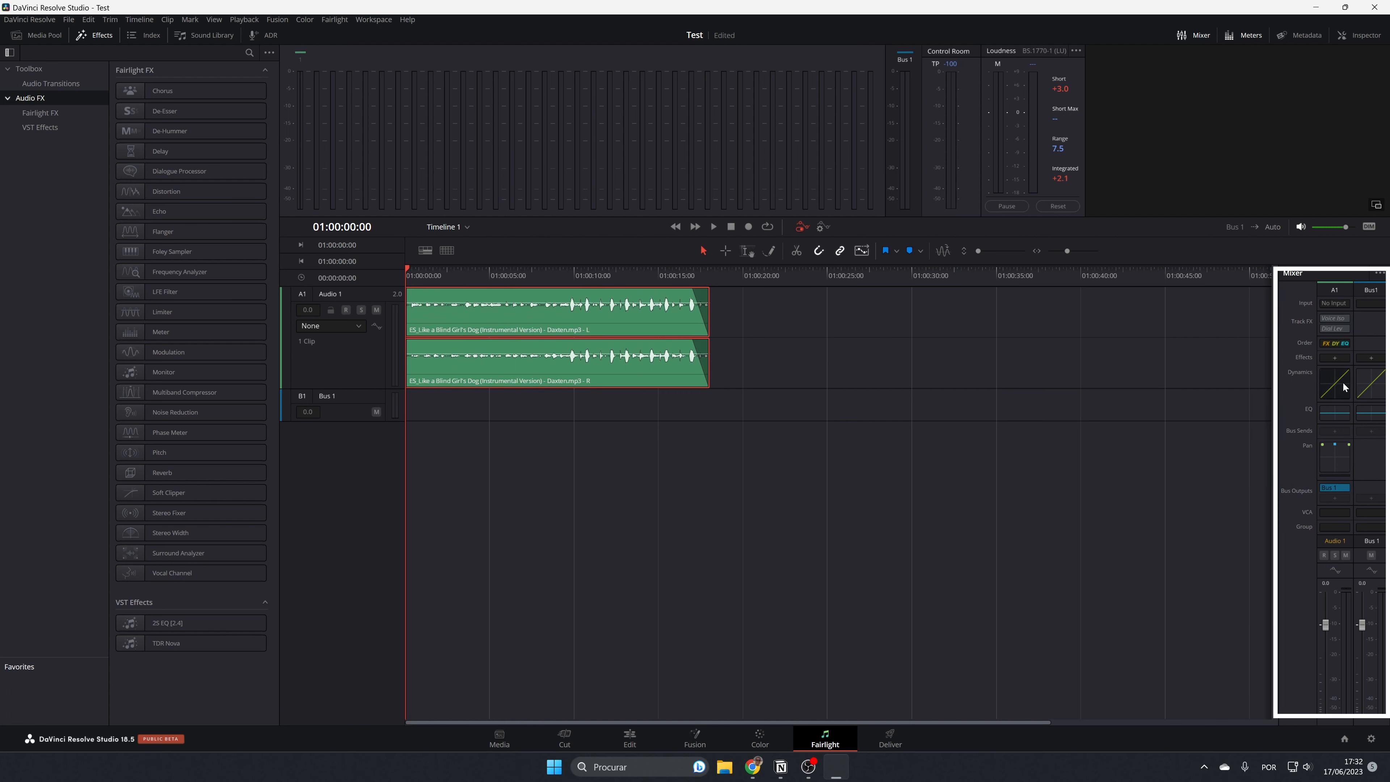
{"action": "mouse_move", "coordinate": [1339, 332]}
{"action": "left_click_drag", "start_coordinate": [1328, 637], "coordinate": [1327, 665]}
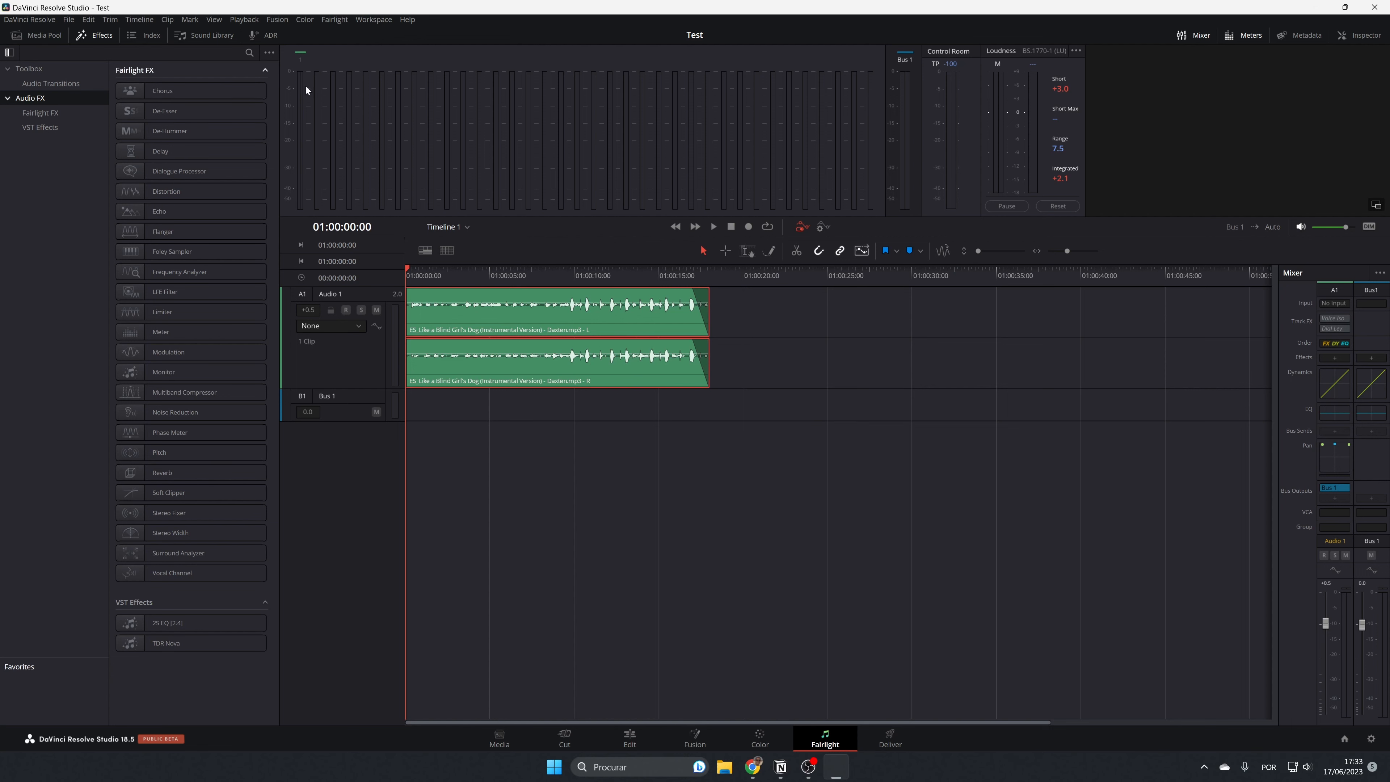
Add the Chorus effect to Audio 1, move its window clear of the clip and play the timeline in a loop.
{"action": "left_click_drag", "start_coordinate": [139, 91], "coordinate": [379, 316]}
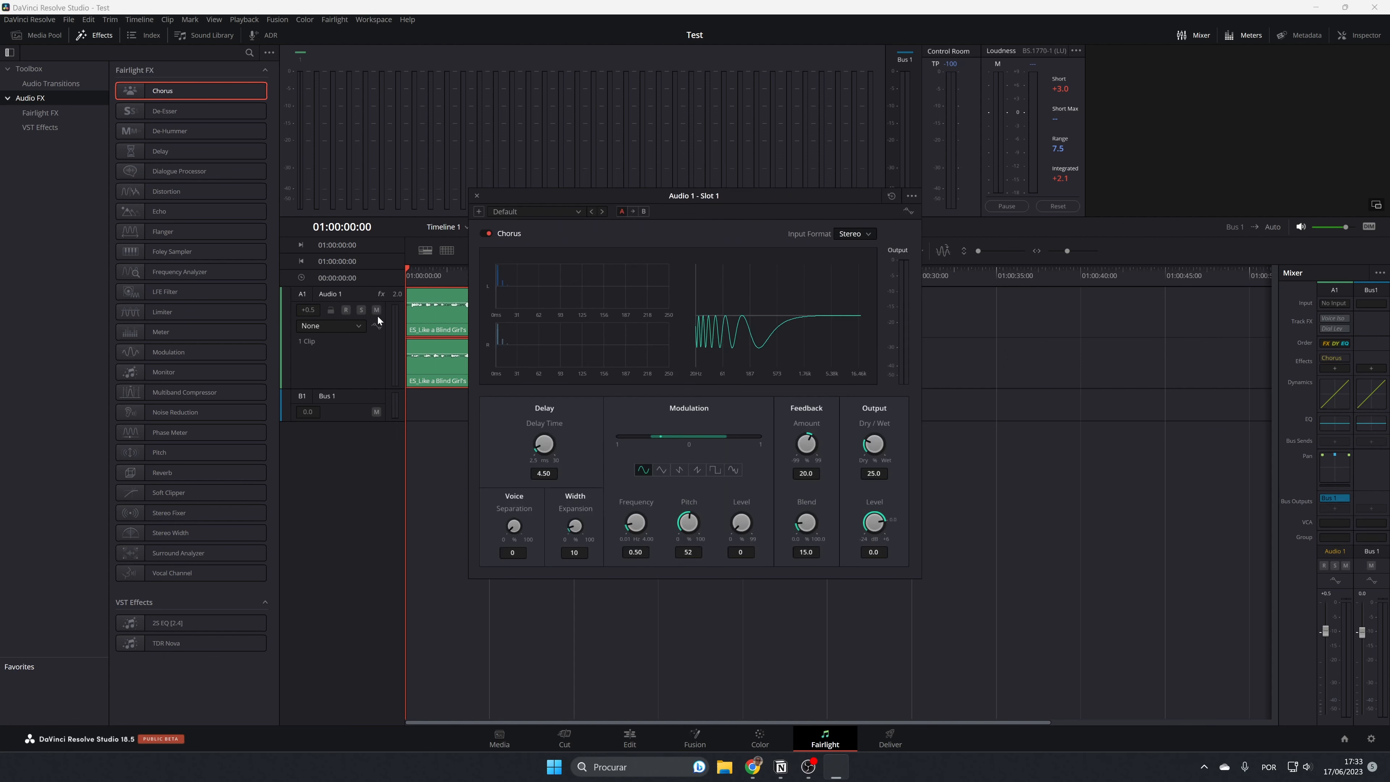
{"action": "left_click_drag", "start_coordinate": [690, 202], "coordinate": [1007, 301]}
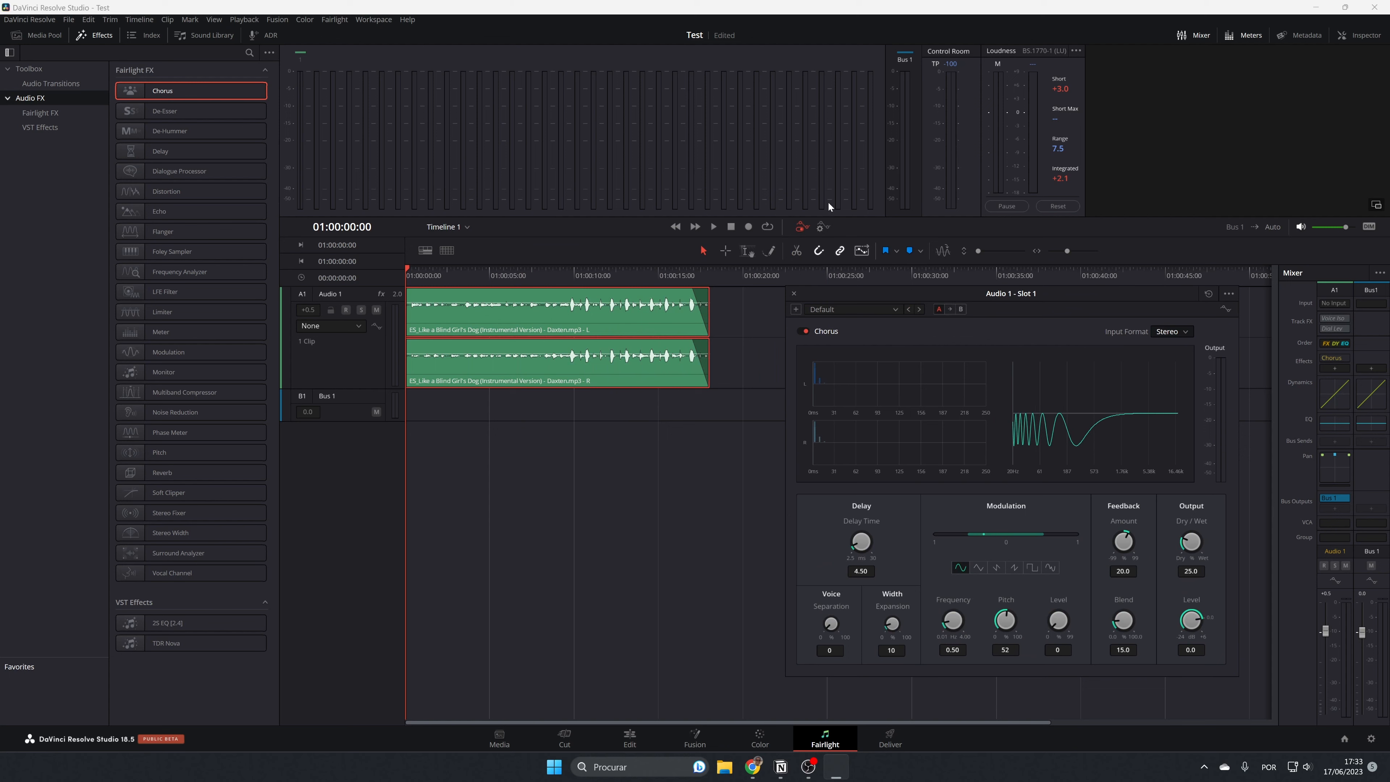
{"action": "left_click", "coordinate": [768, 226]}
{"action": "key", "text": "space"}
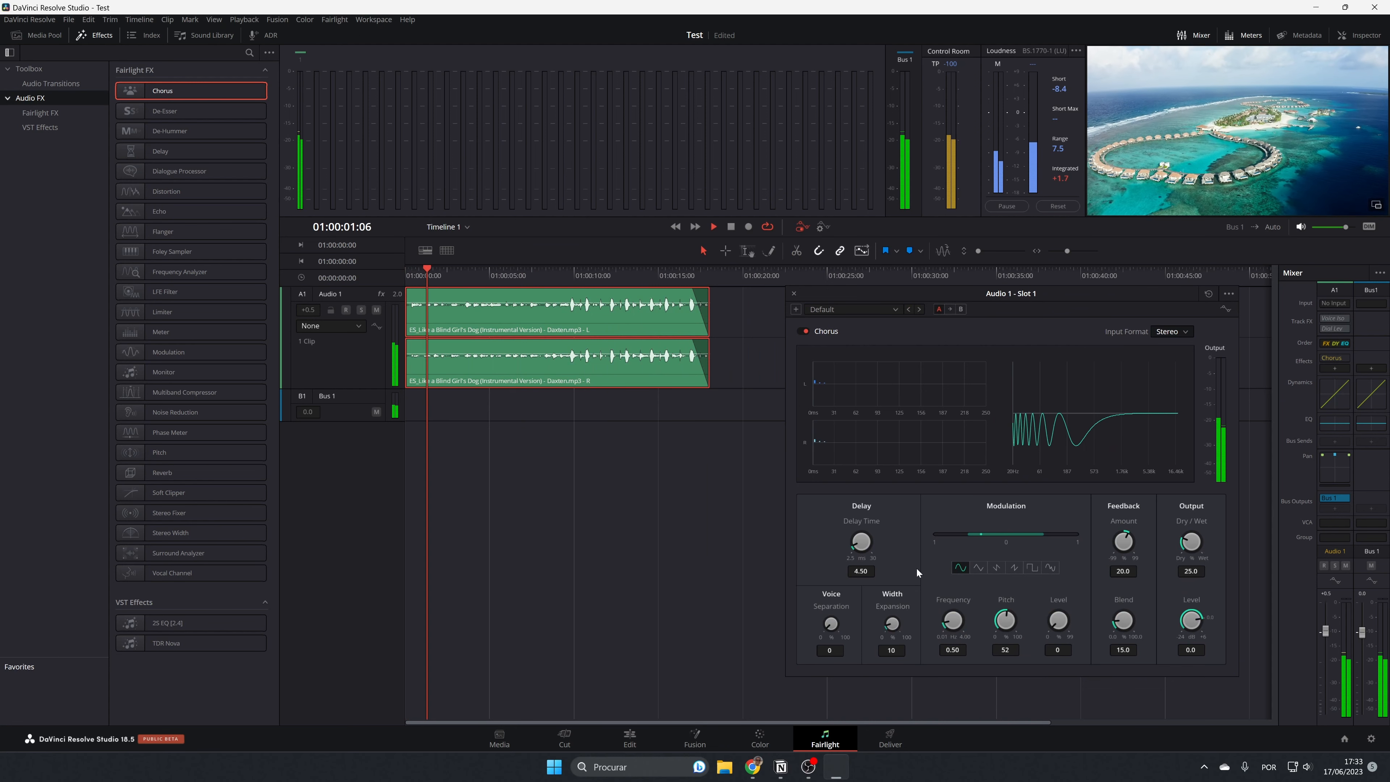
Set the Chorus Delay Time to 15.70, Dry/Wet to 32.2 and output Level to 4.0.
{"action": "left_click_drag", "start_coordinate": [860, 541], "coordinate": [917, 472]}
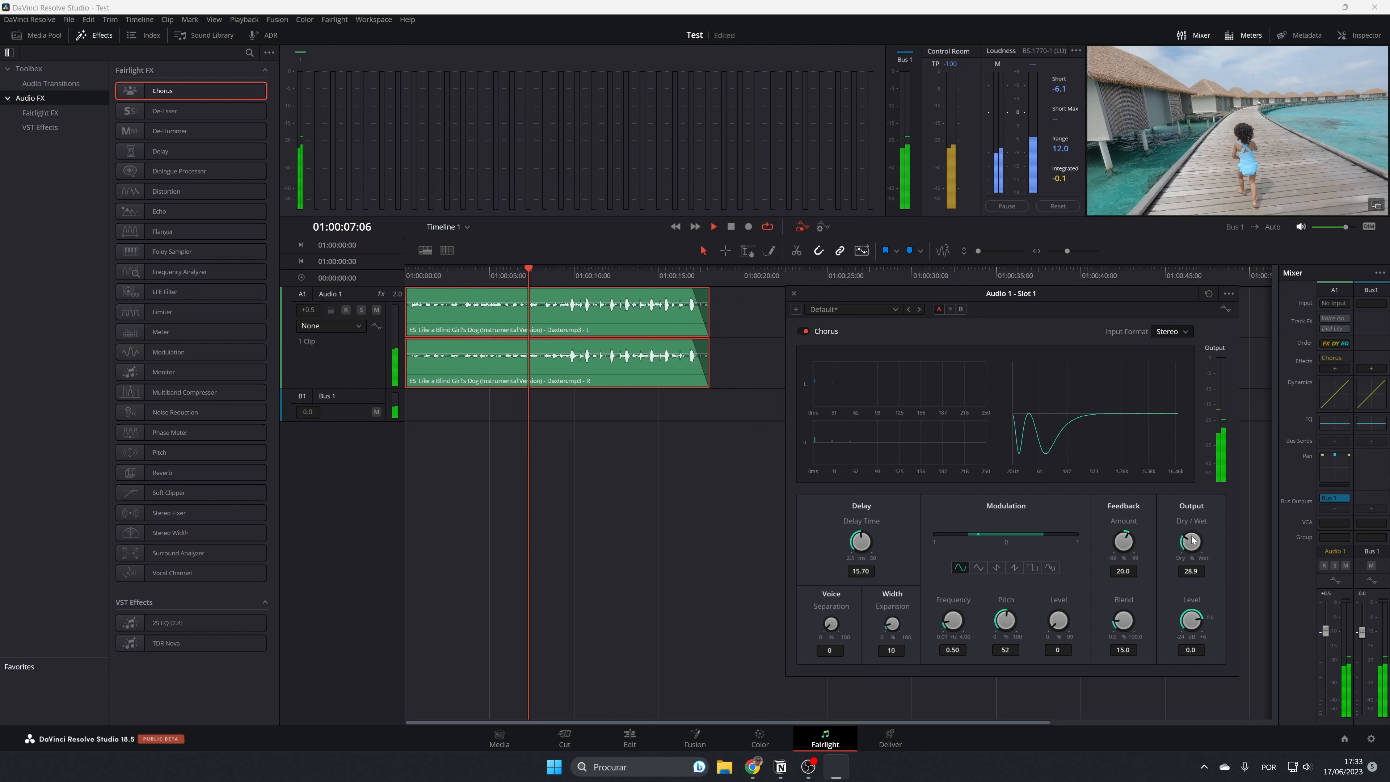
{"action": "left_click_drag", "start_coordinate": [1190, 545], "coordinate": [1188, 534]}
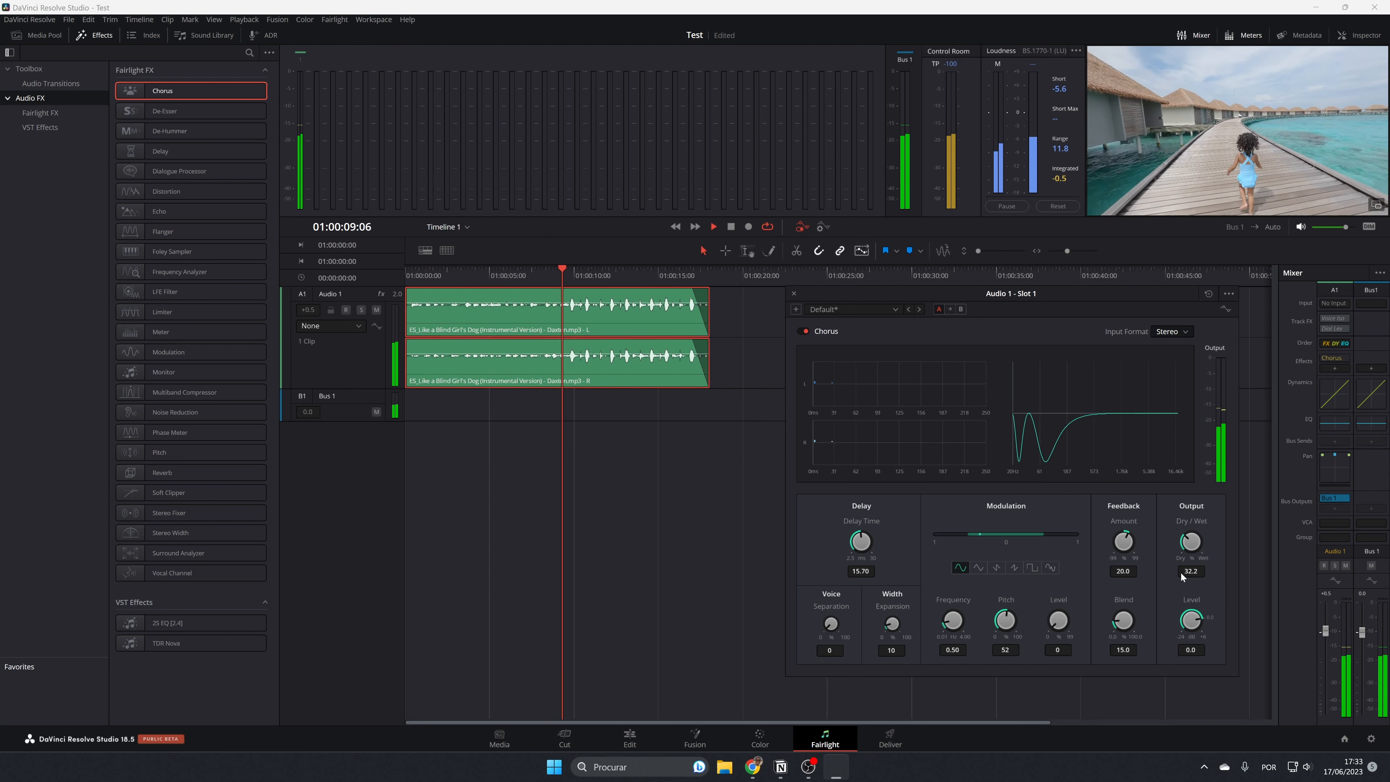
{"action": "left_click_drag", "start_coordinate": [1191, 623], "coordinate": [1181, 620]}
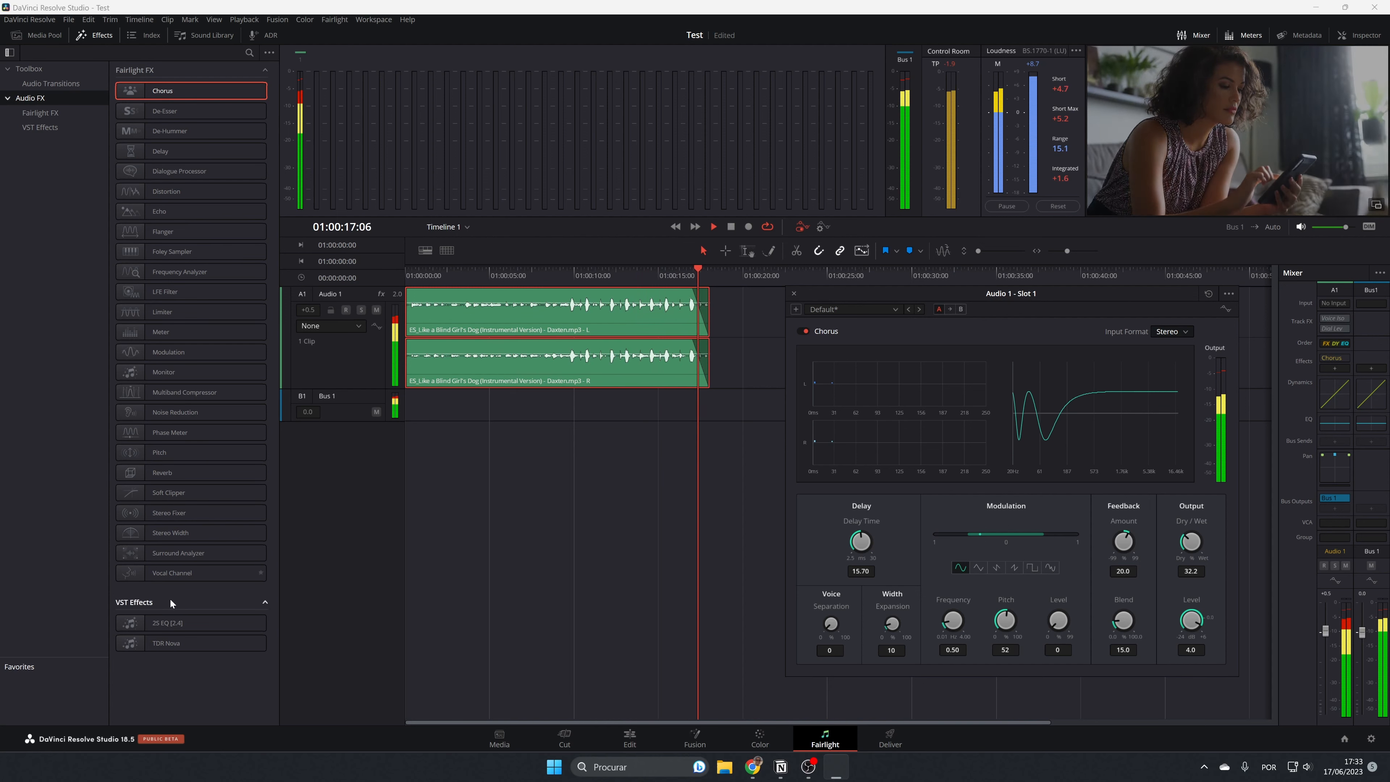
Add the 2S EQ VST effect to Audio 1 and move its window beside the Chorus settings.
{"action": "left_click_drag", "start_coordinate": [171, 623], "coordinate": [365, 327]}
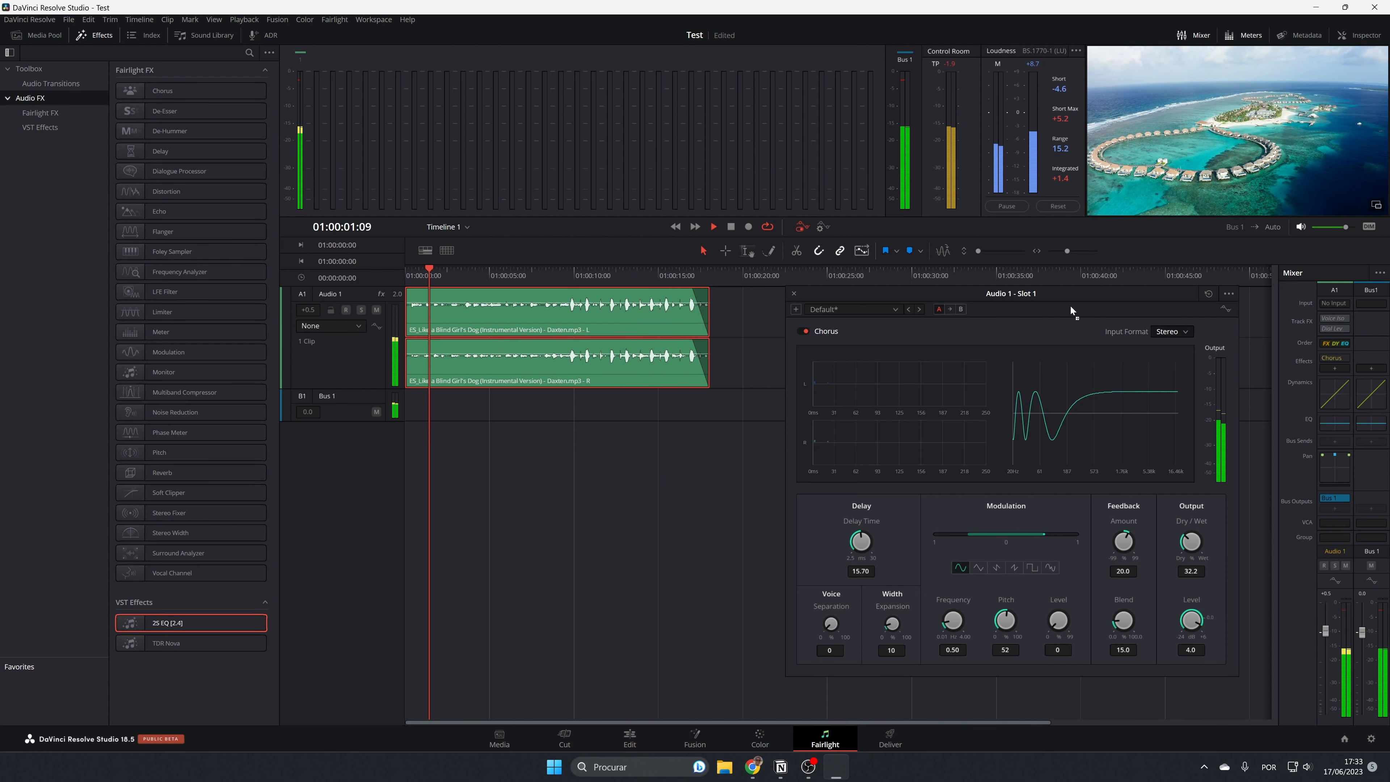
{"action": "left_click_drag", "start_coordinate": [624, 466], "coordinate": [624, 466]}
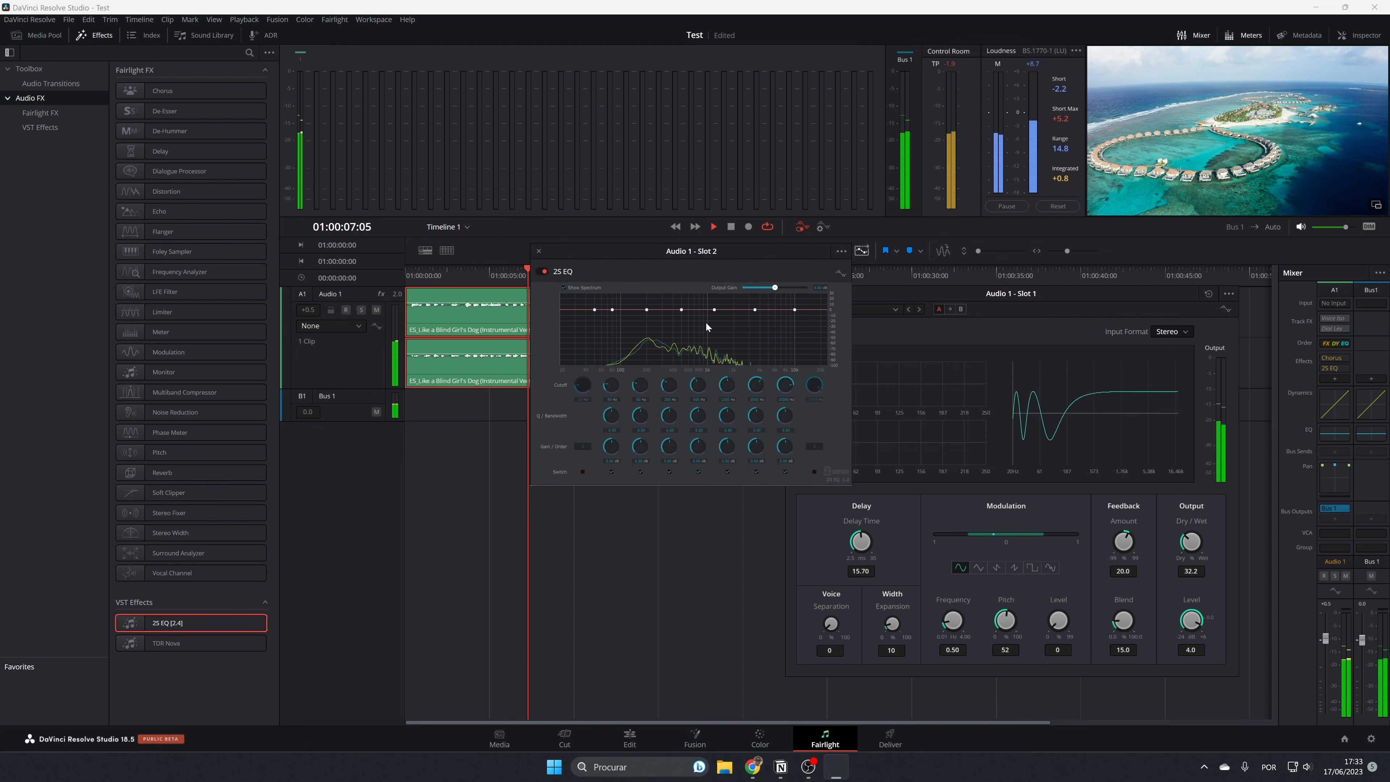
{"action": "left_click_drag", "start_coordinate": [711, 254], "coordinate": [610, 414]}
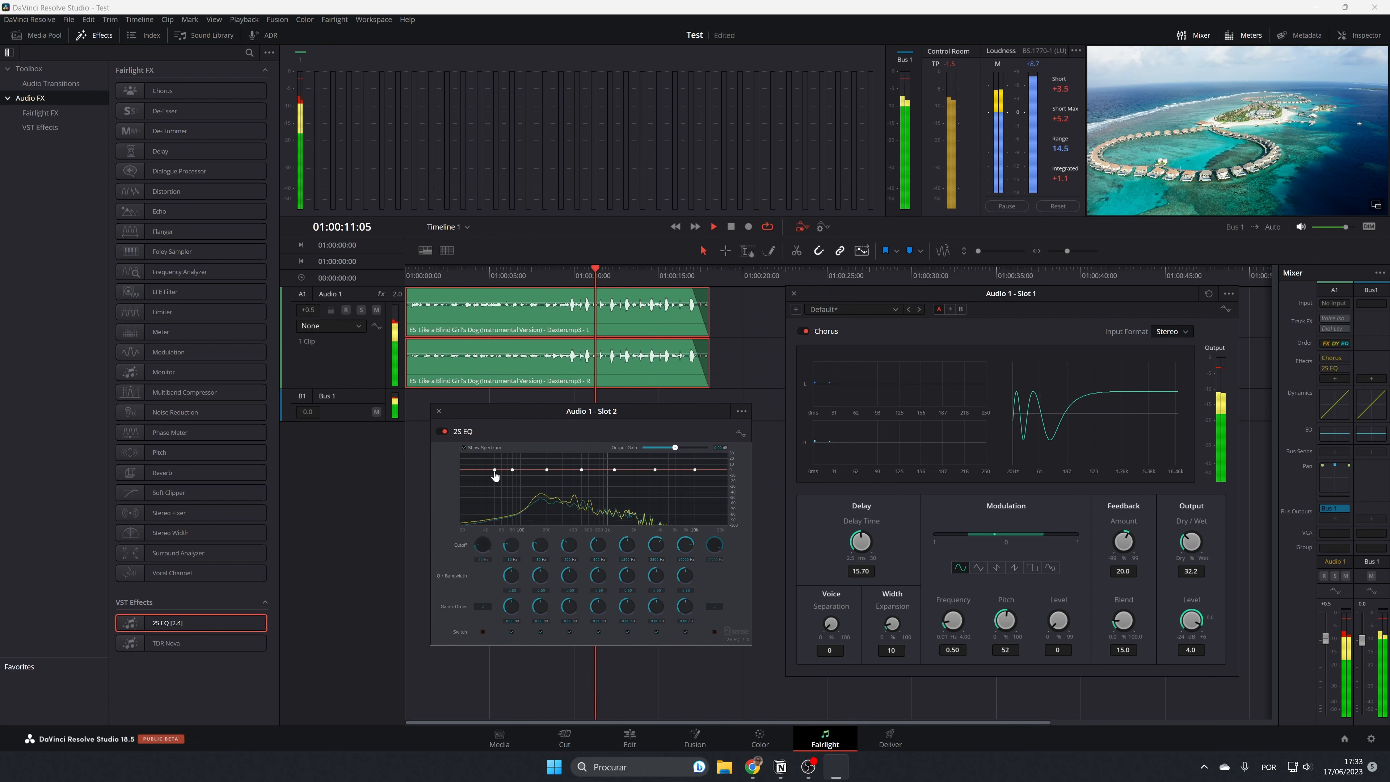
Slightly boost the lowest band, a mid band and an upper band on the 2S EQ curve, and stop playback.
{"action": "mouse_move", "coordinate": [495, 469]}
{"action": "left_mouse_down"}
{"action": "mouse_move", "coordinate": [490, 479]}
{"action": "mouse_move", "coordinate": [487, 462]}
{"action": "left_mouse_up"}
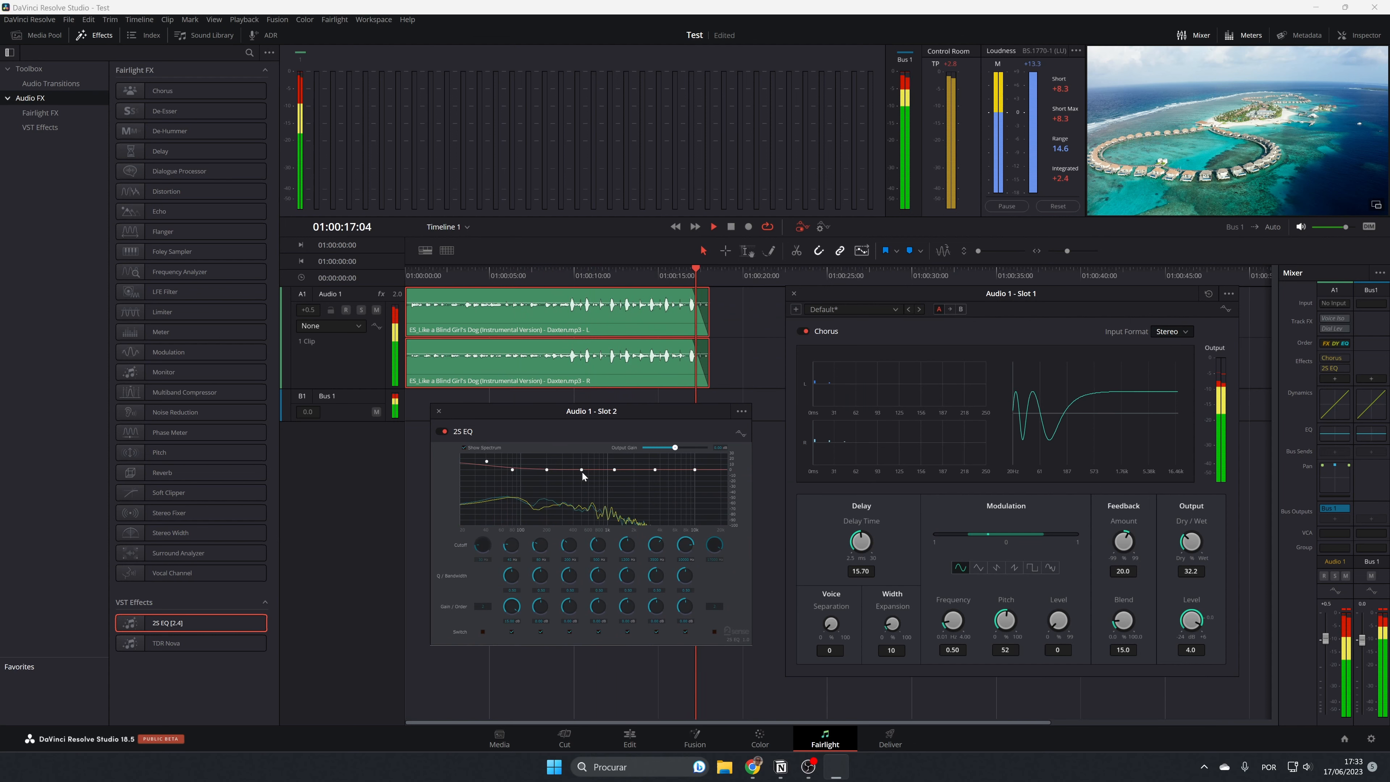
{"action": "left_click_drag", "start_coordinate": [582, 469], "coordinate": [656, 467]}
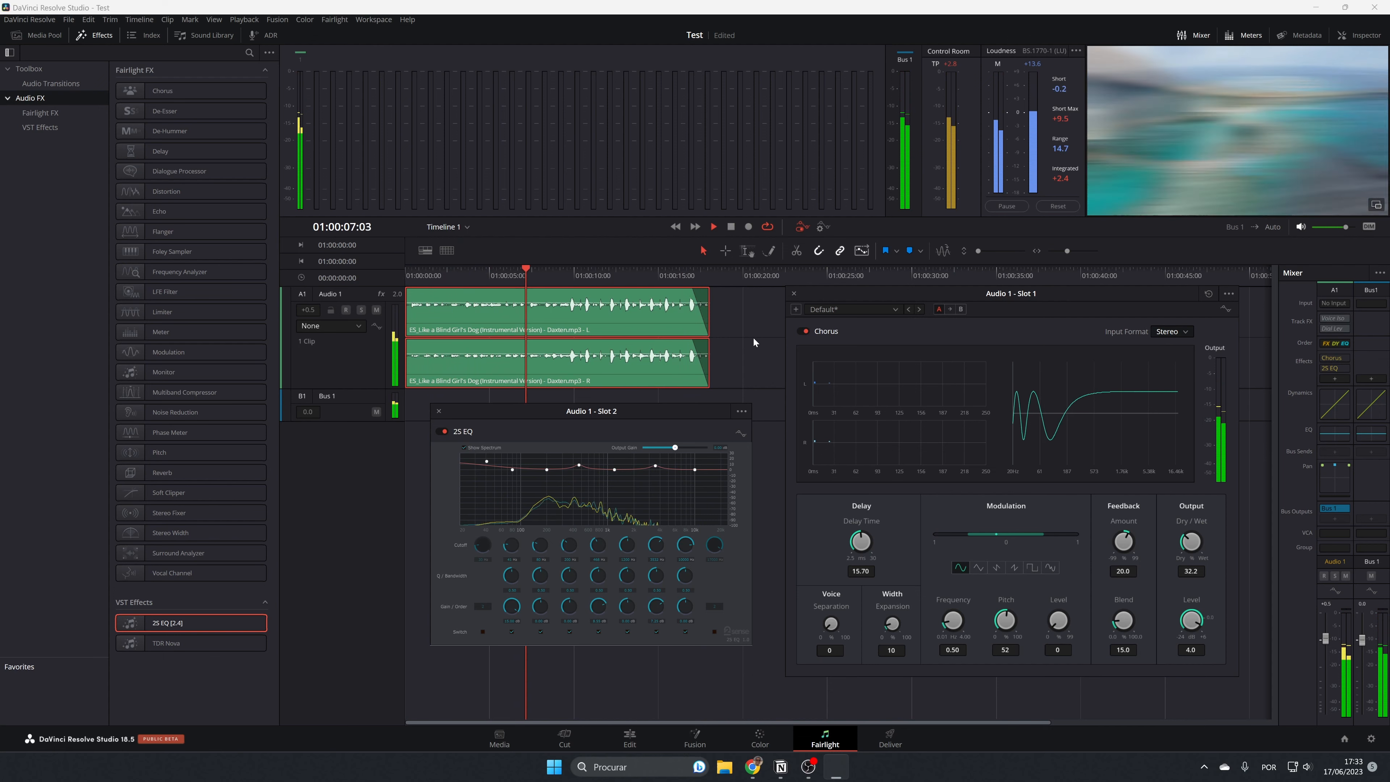
{"action": "left_click", "coordinate": [731, 227]}
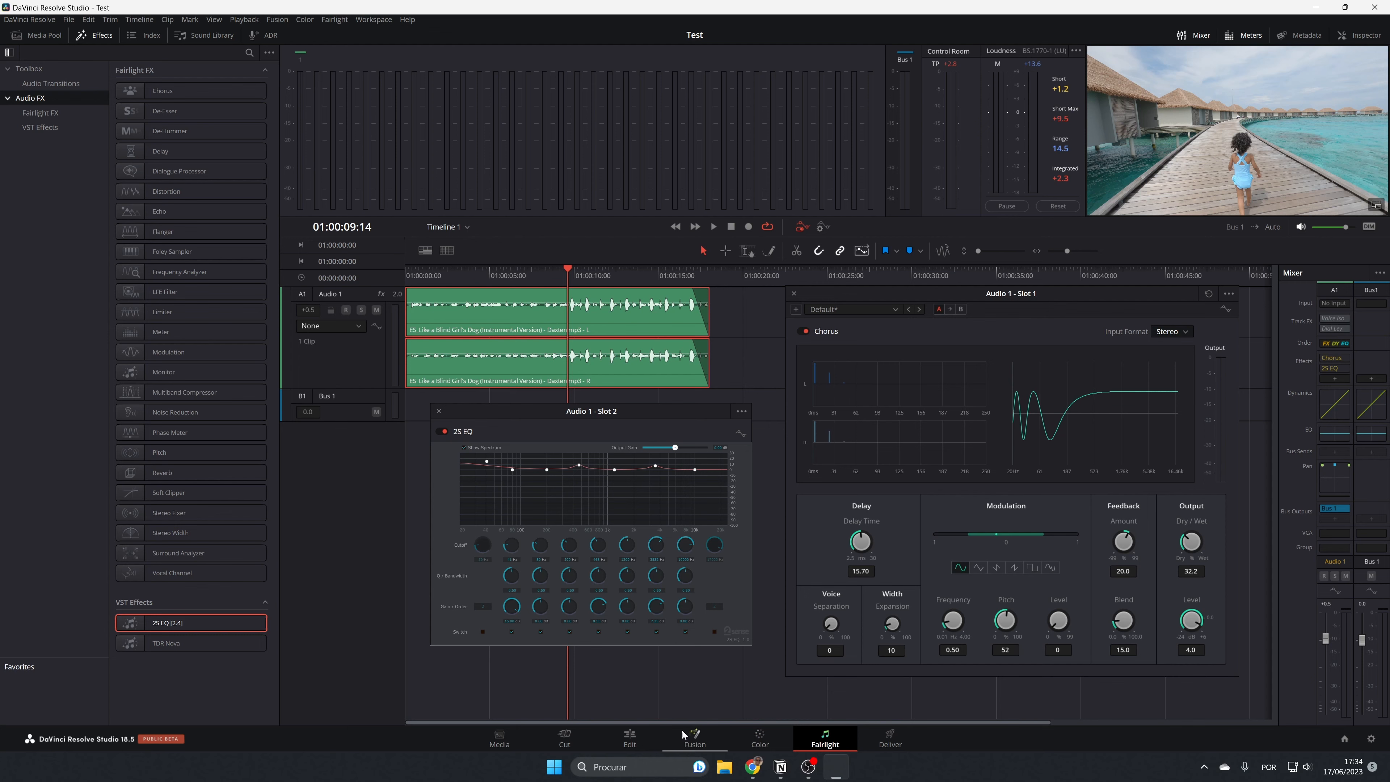
Go to the Deliver page and name the Custom Export file Test.
{"action": "left_click", "coordinate": [890, 740]}
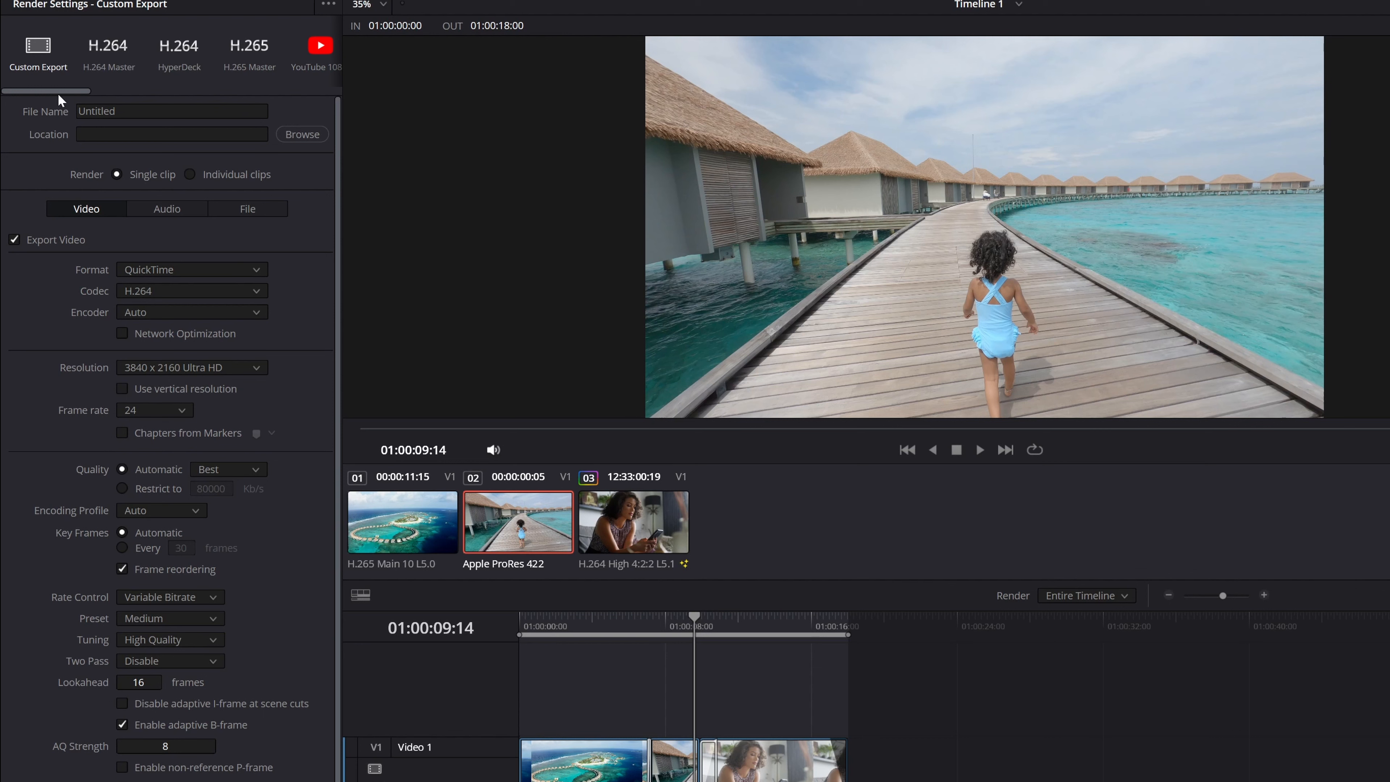
{"action": "left_click", "coordinate": [51, 63]}
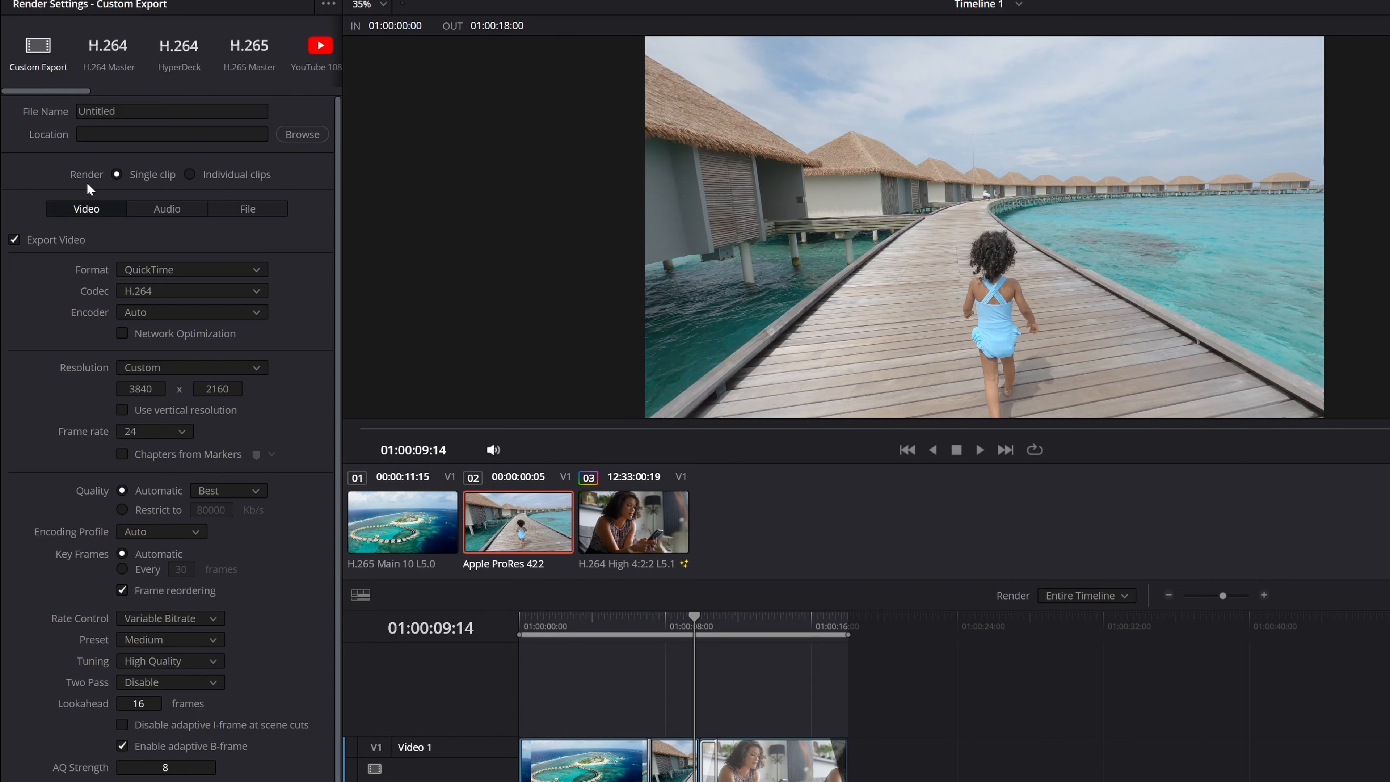
{"action": "left_click_drag", "start_coordinate": [122, 112], "coordinate": [78, 112]}
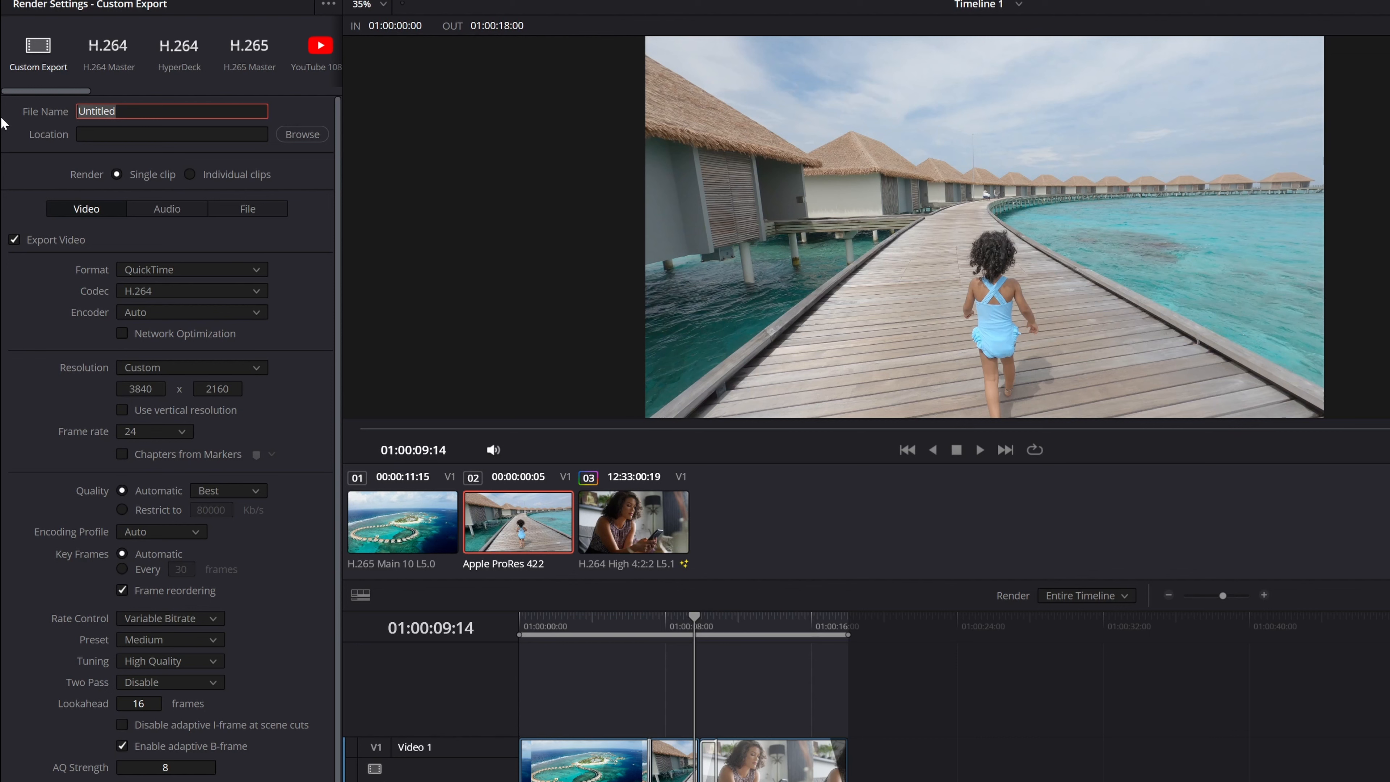
{"action": "type", "text": "T"}
Set the render location to the desktop folder (Ambiente de trabalho), keeping the file name Test.mov.
{"action": "left_click", "coordinate": [303, 135]}
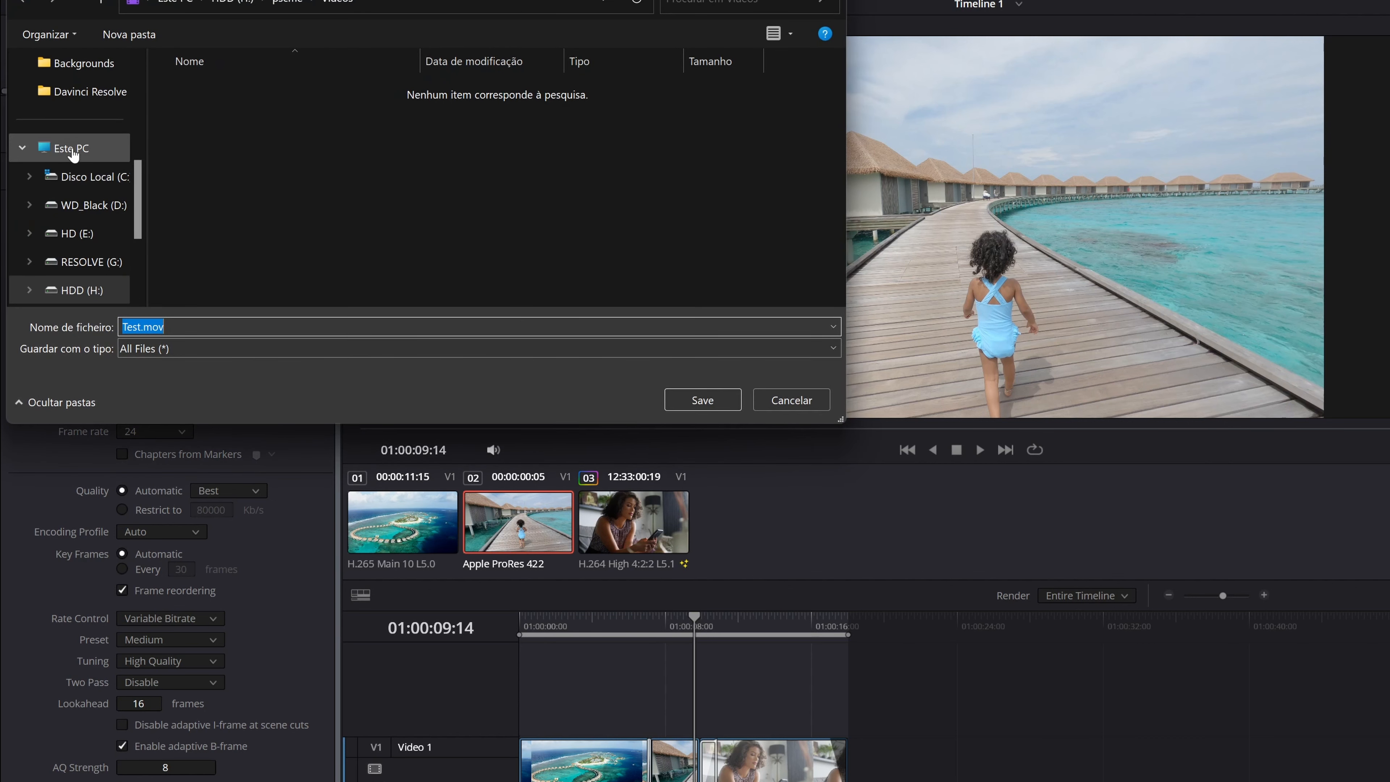
{"action": "scroll", "coordinate": [82, 152], "scroll_direction": "up", "scroll_amount": 2}
{"action": "scroll", "coordinate": [82, 153], "scroll_direction": "up", "scroll_amount": 2}
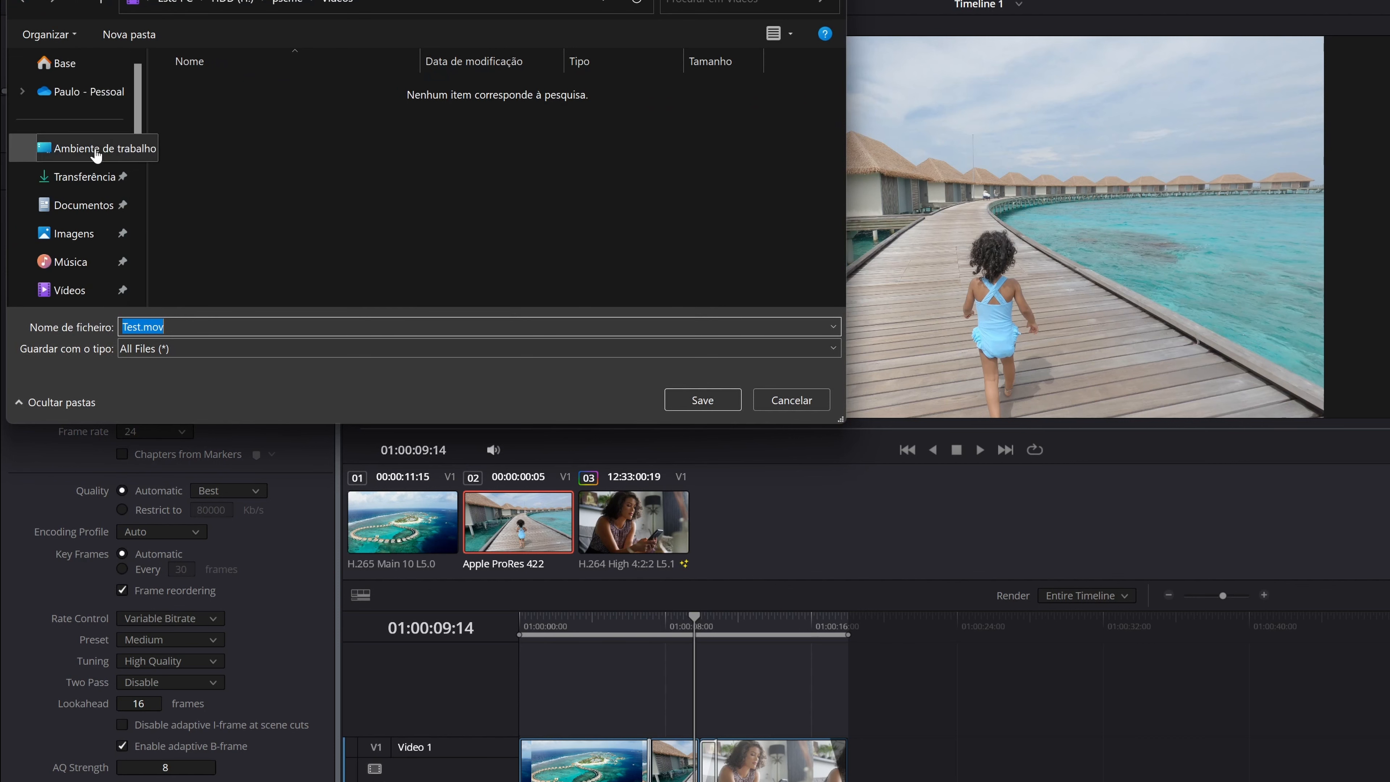
{"action": "left_click", "coordinate": [82, 148]}
{"action": "left_click", "coordinate": [703, 400]}
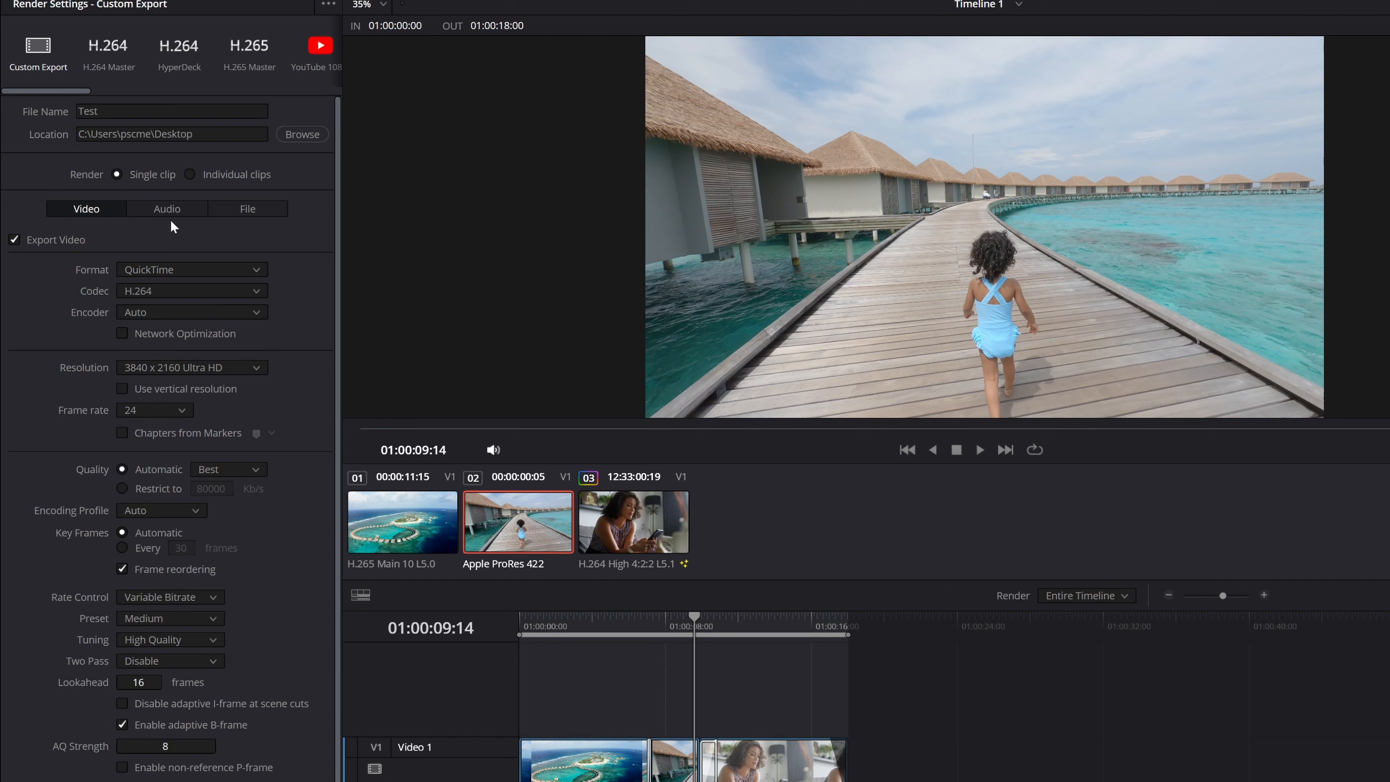
Look through the export's Audio and File settings and return to the Video settings.
{"action": "left_click", "coordinate": [175, 206]}
{"action": "left_click", "coordinate": [232, 204]}
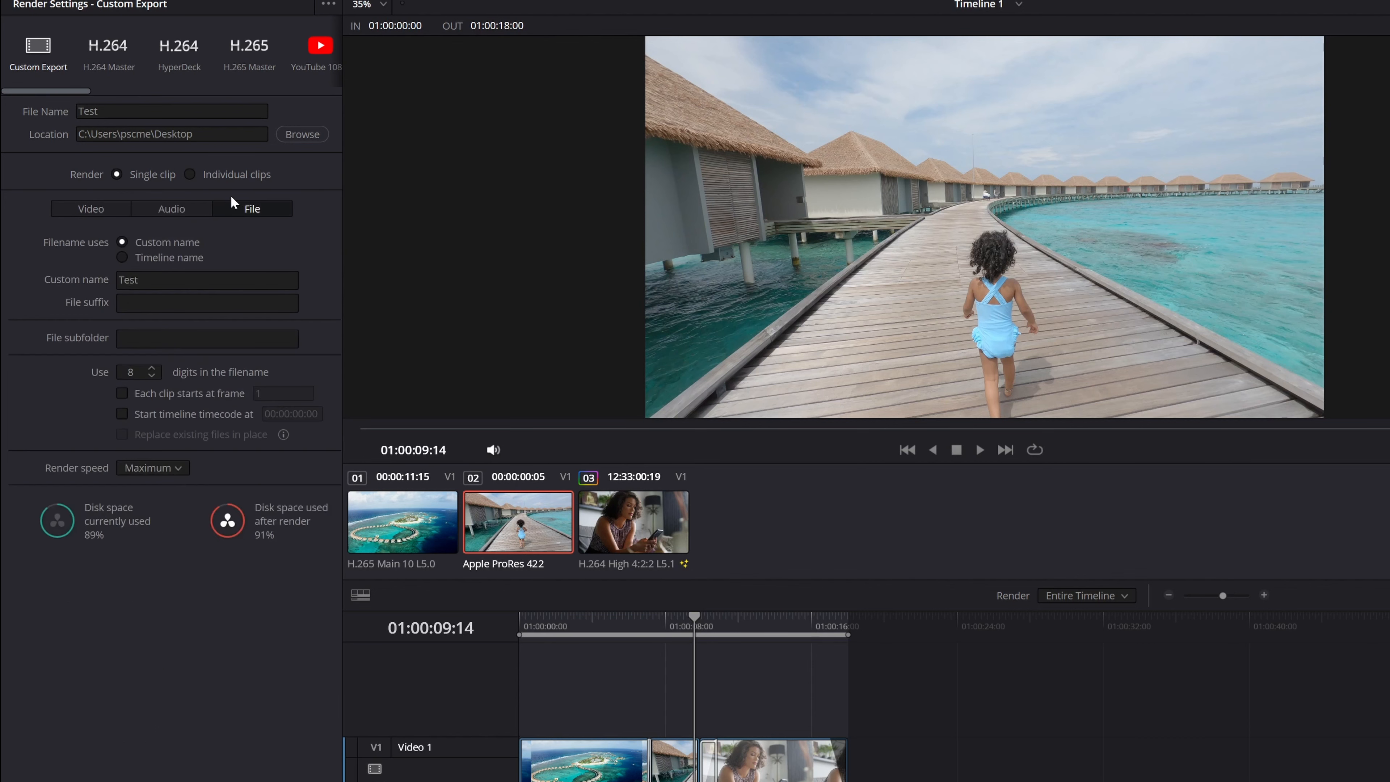
{"action": "left_click", "coordinate": [89, 215]}
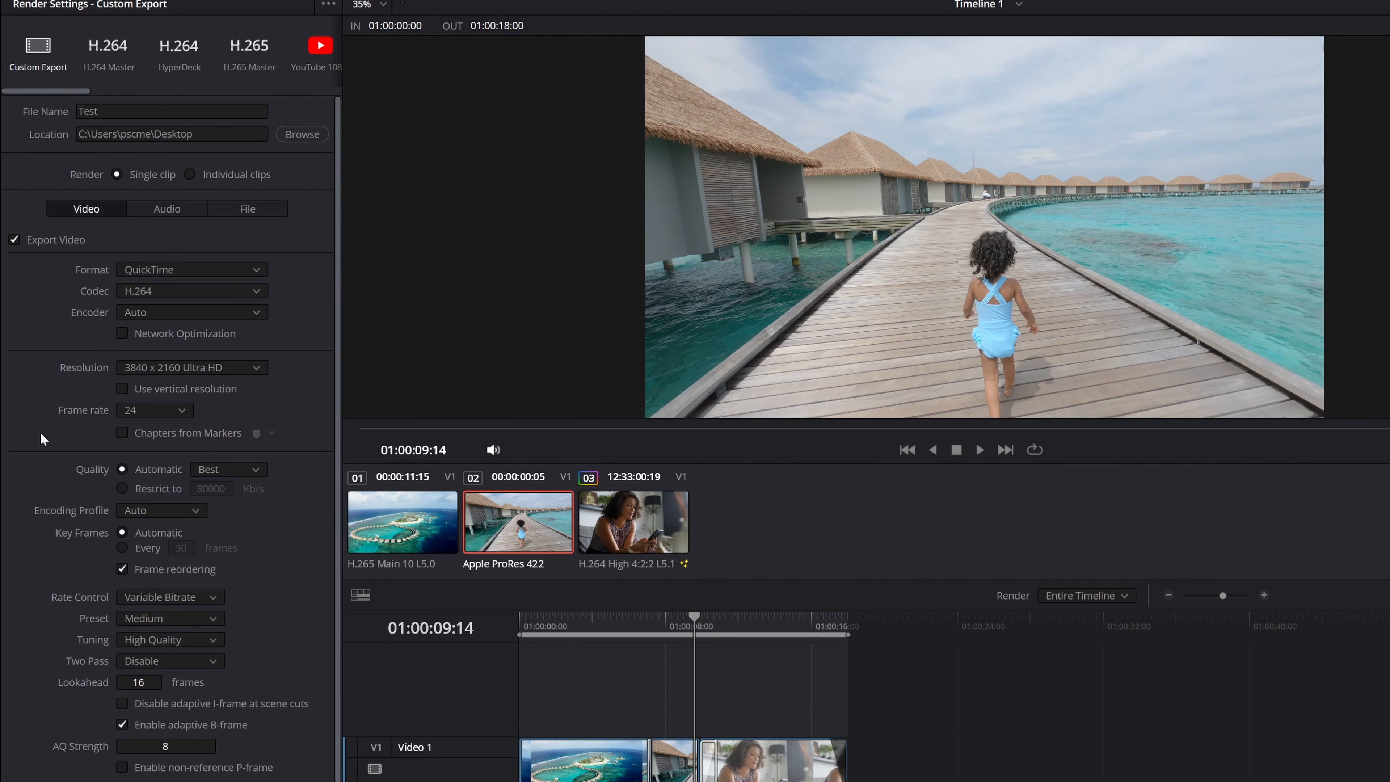